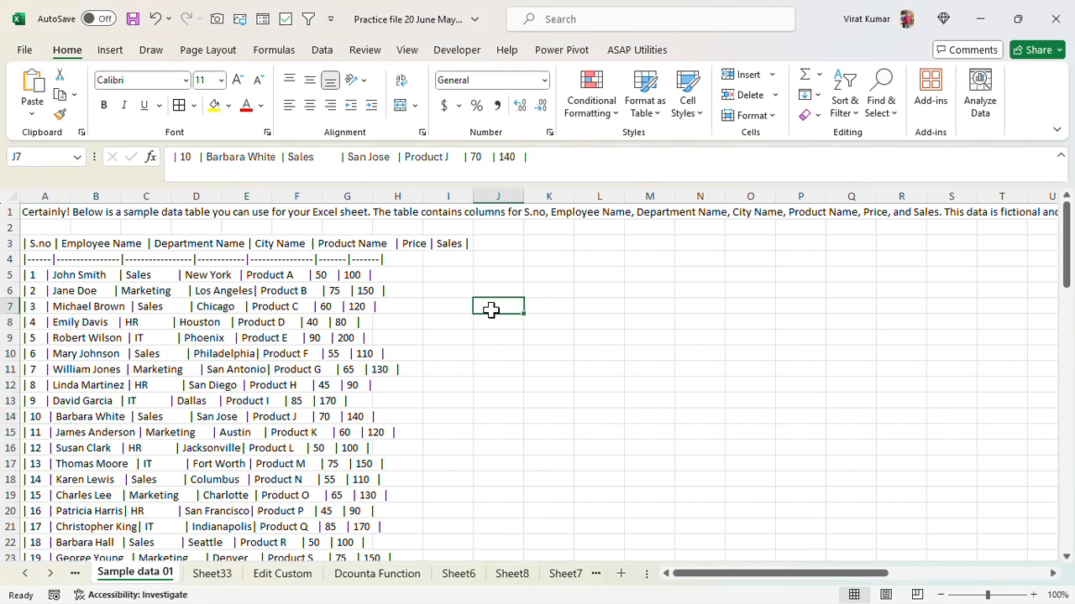
Review the list of array function names in column X, and return to the raw pipe-separated data in column A
key(Right)
key(Right)
key(Right)
key(Right)
key(Right)
key(Right)
key(Right)
key(Right)
key(Right)
key(Right)
key(Right)
key(Right)
key(Right)
key(Right)
key(Right)
key(Right)
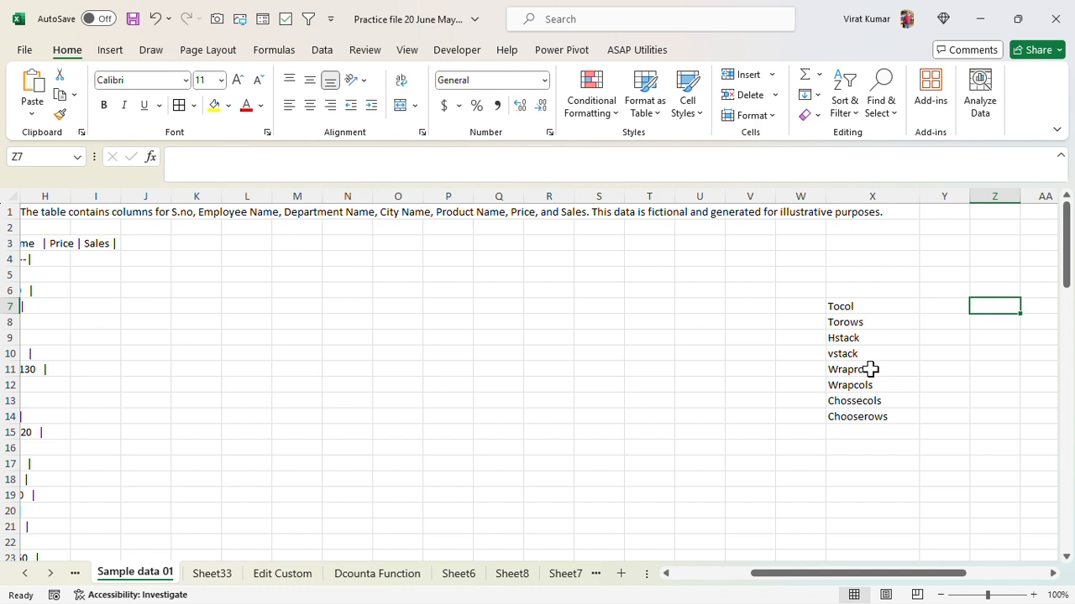
click(756, 325)
key(Left)
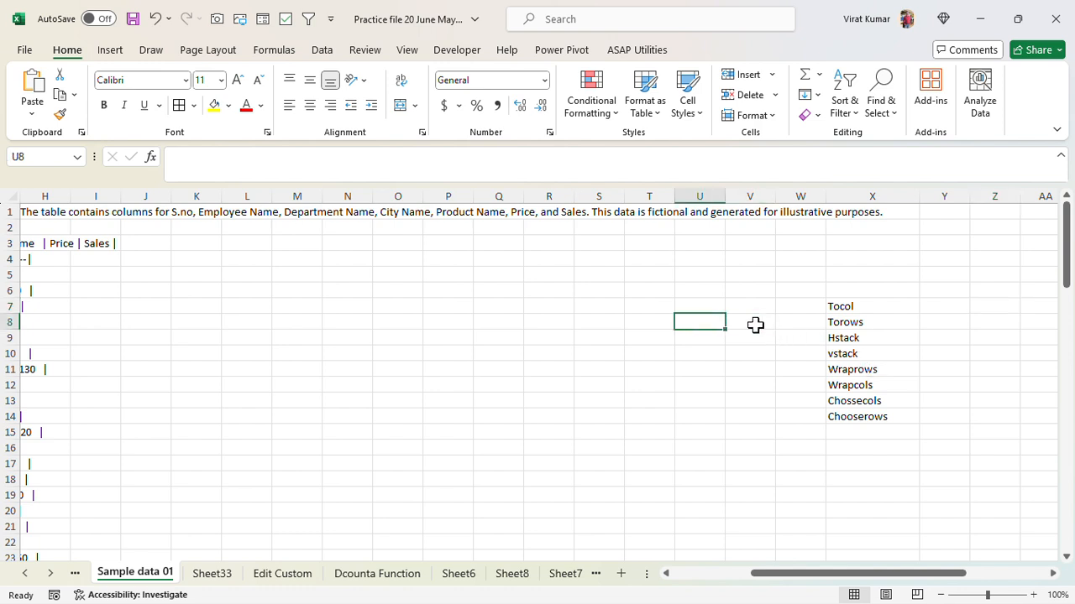
key(Left)
key(Left)
key(Left)
key(Left)
key(Left)
key(Left)
key(Left)
key(Left)
key(Left)
key(Left)
key(Left)
key(Left)
key(Left)
key(Left)
key(Left)
key(Left)
key(Left)
key(Left)
key(Left)
key(Left)
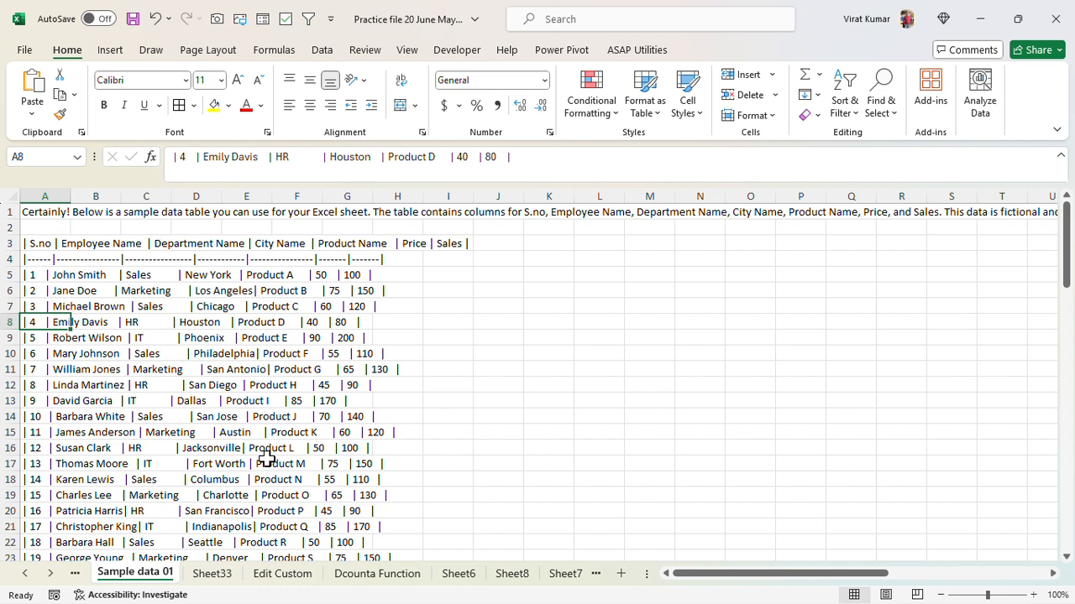
click(181, 292)
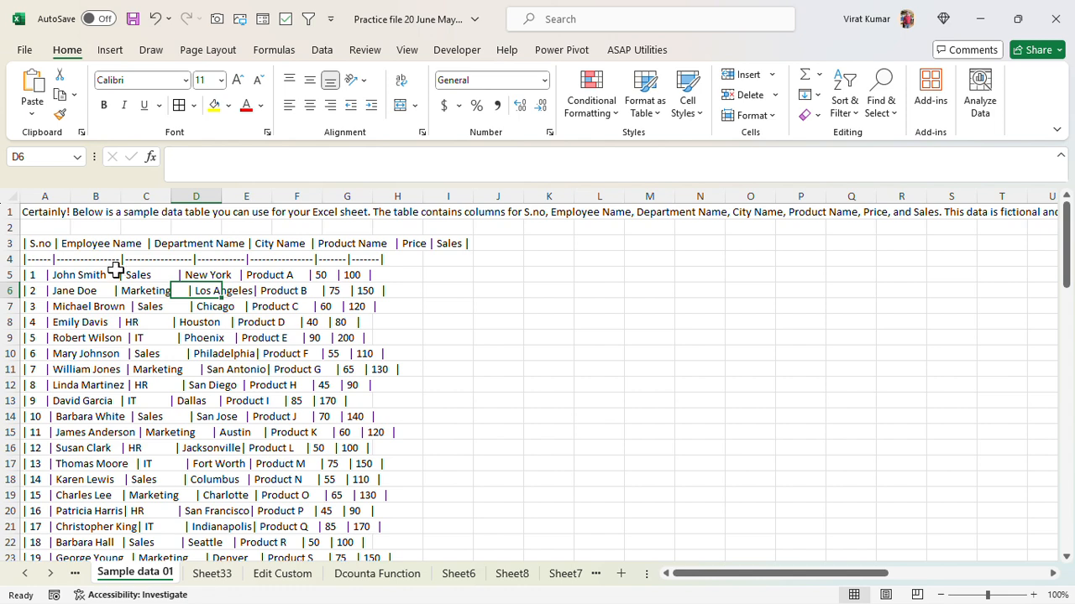
Insert an empty column before the raw data in column A and widen it
click(51, 192)
click(51, 194)
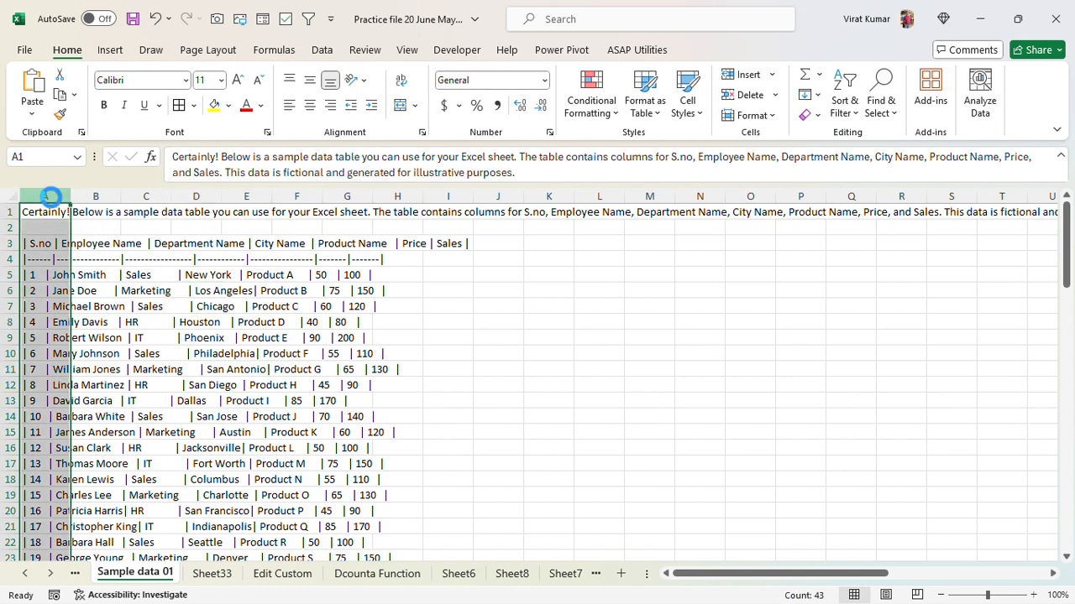
key(ctrl+plus)
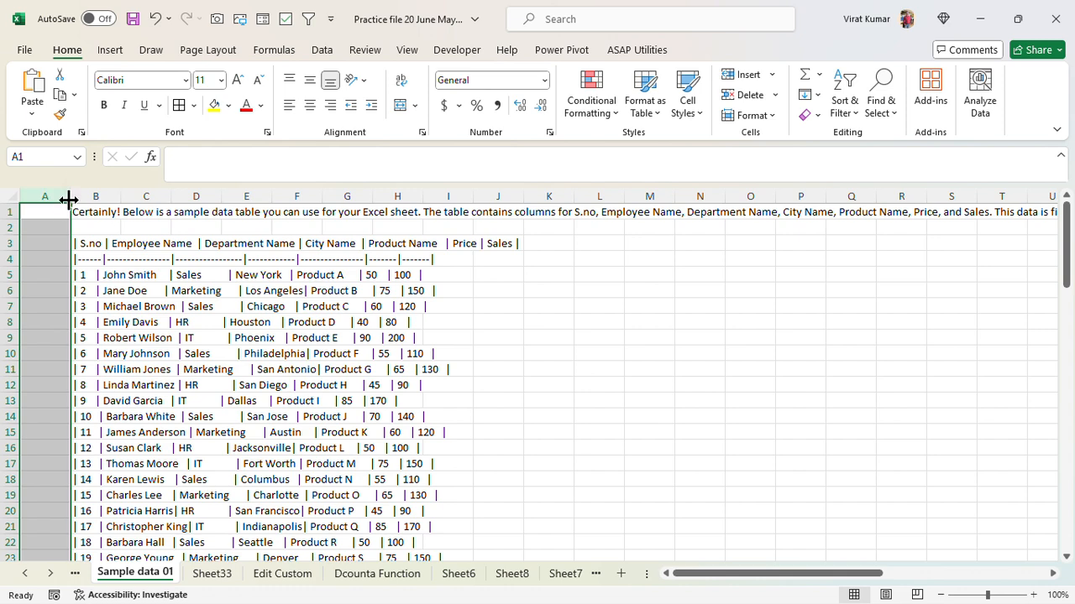
drag(69, 199, 118, 199)
Enter =TEXTSPLIT(B3, "|") in cell A46 to split the header row at the pipe characters
click(96, 382)
key(Return)
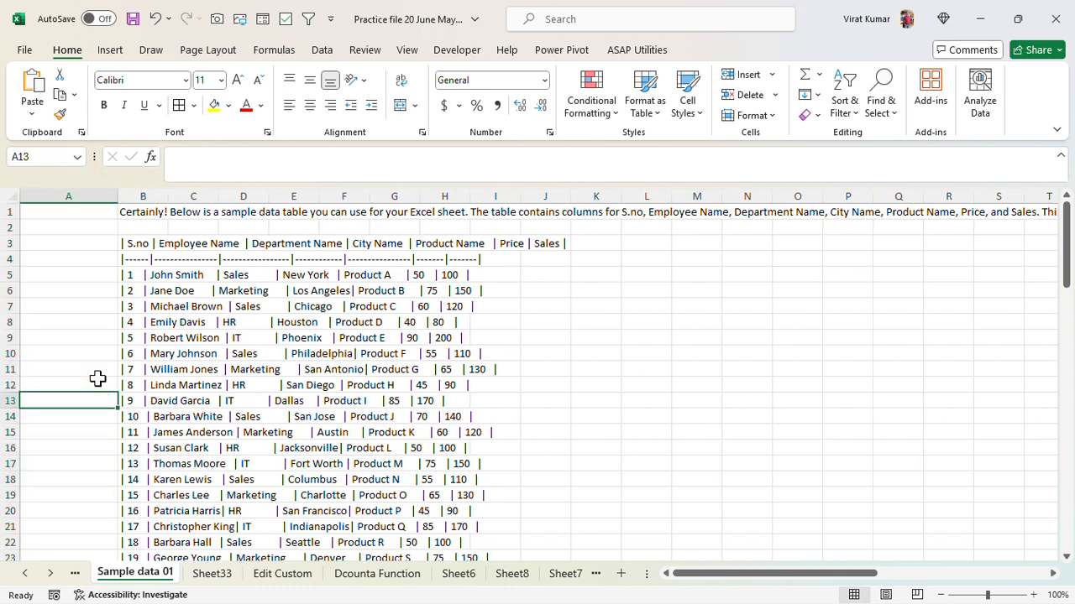
key(Return)
key(Return)
key(Return)
key(Return)
key(Return)
key(Return)
key(Return)
key(Return)
key(Return)
key(Return)
key(Return)
key(Return)
key(Return)
key(Return)
key(Return)
key(Return)
key(Return)
key(Return)
key(Return)
key(Return)
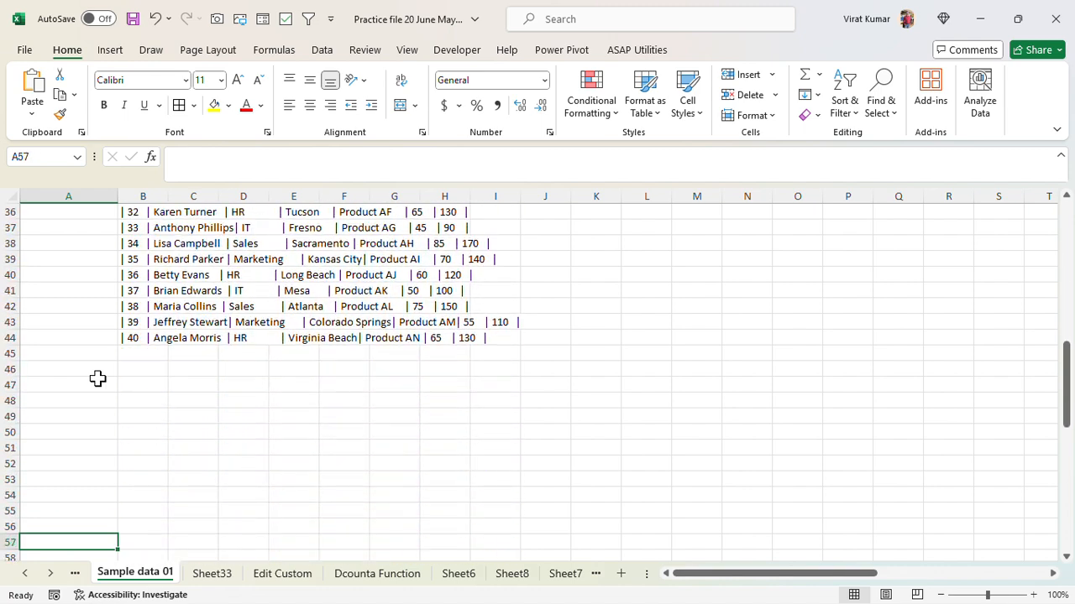
key(Up)
key(Up)
key(Up)
key(Up)
key(Up)
key(Up)
key(Up)
key(Up)
key(Up)
key(Up)
key(Up)
text(=tex)
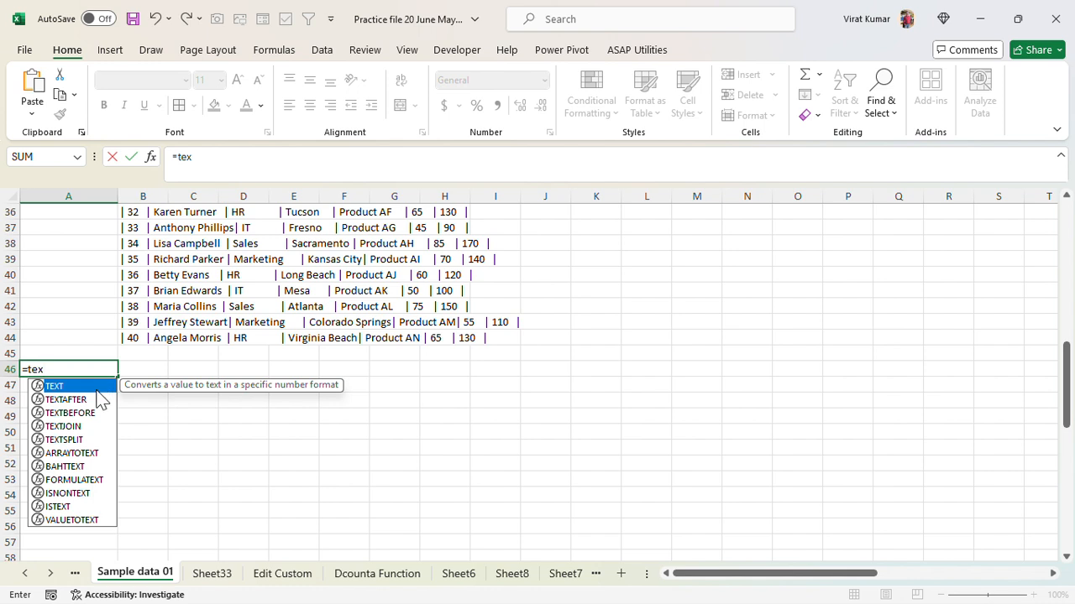
double_click(77, 440)
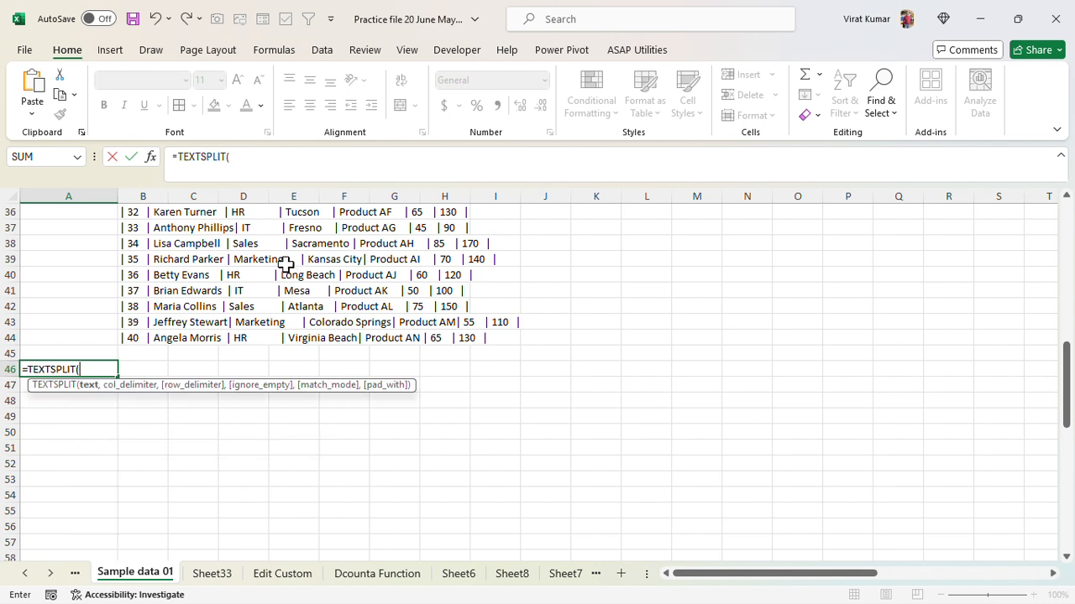
drag(1064, 386, 1064, 244)
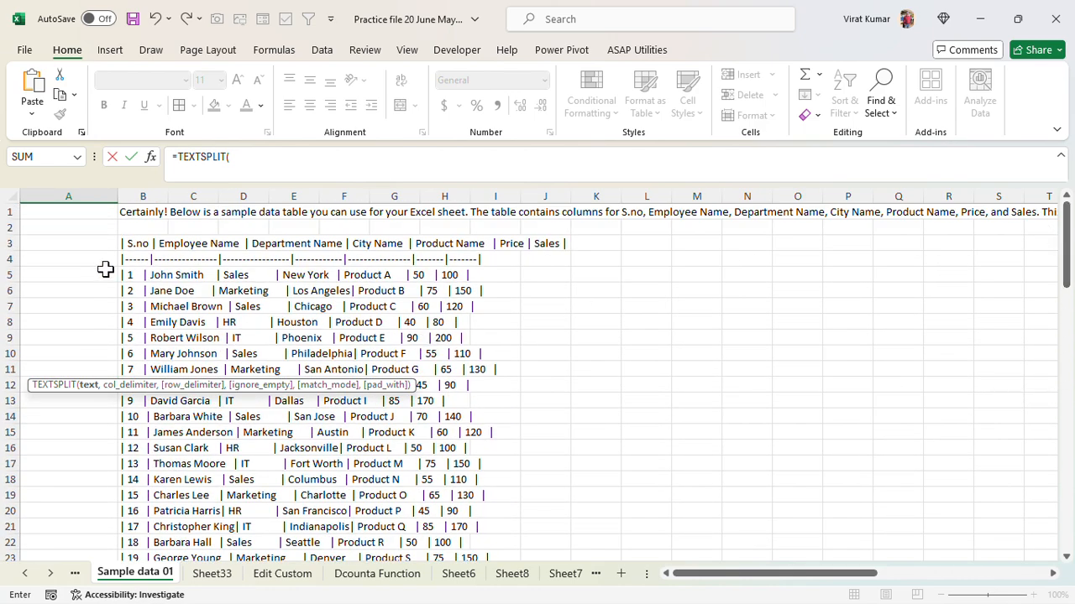
click(133, 243)
text(,)
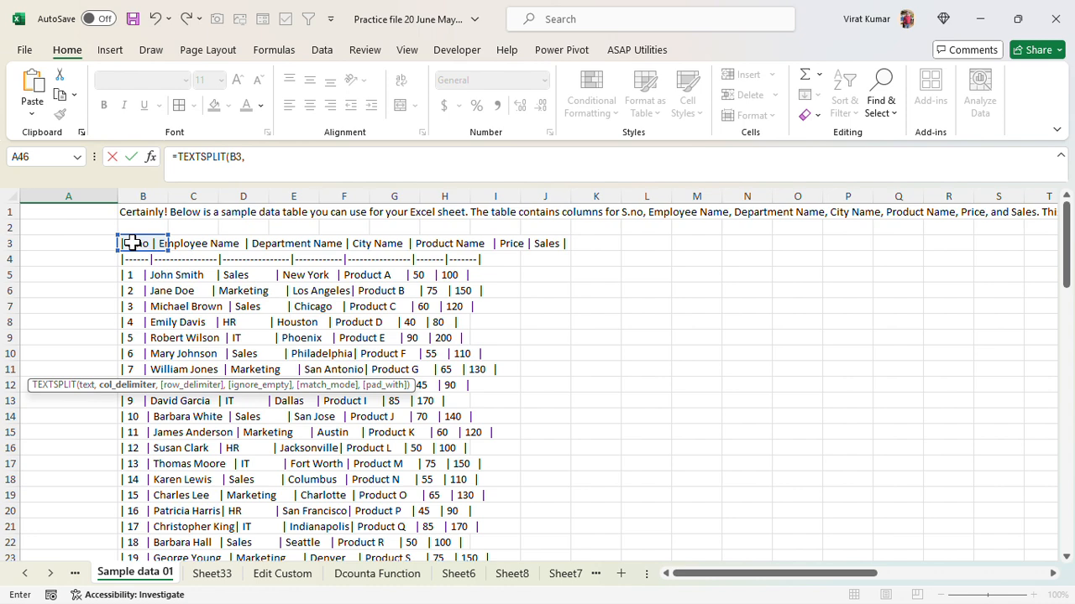
click(261, 157)
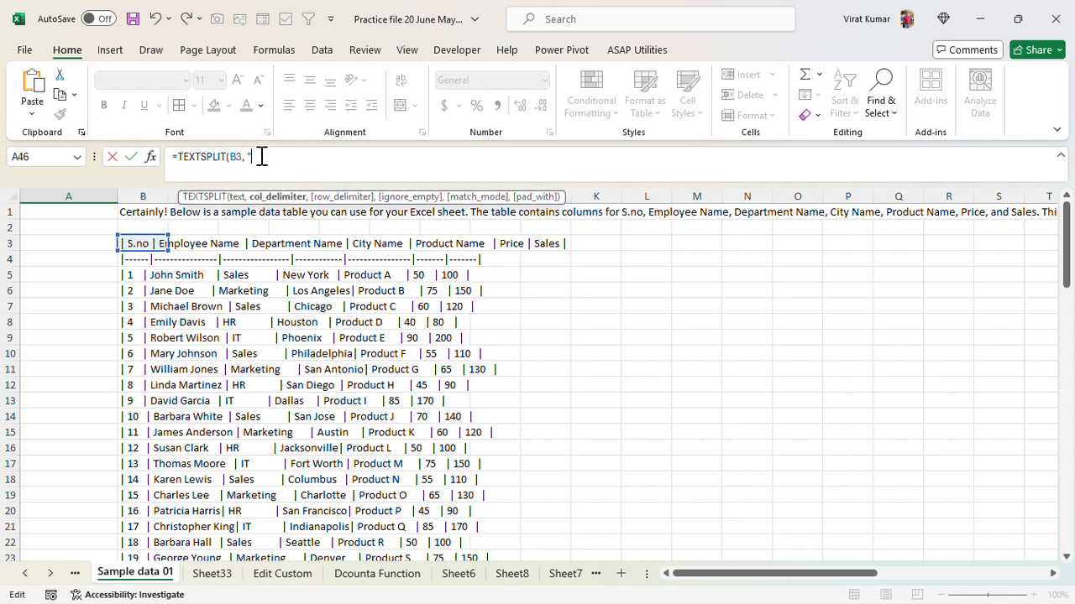
text("|)
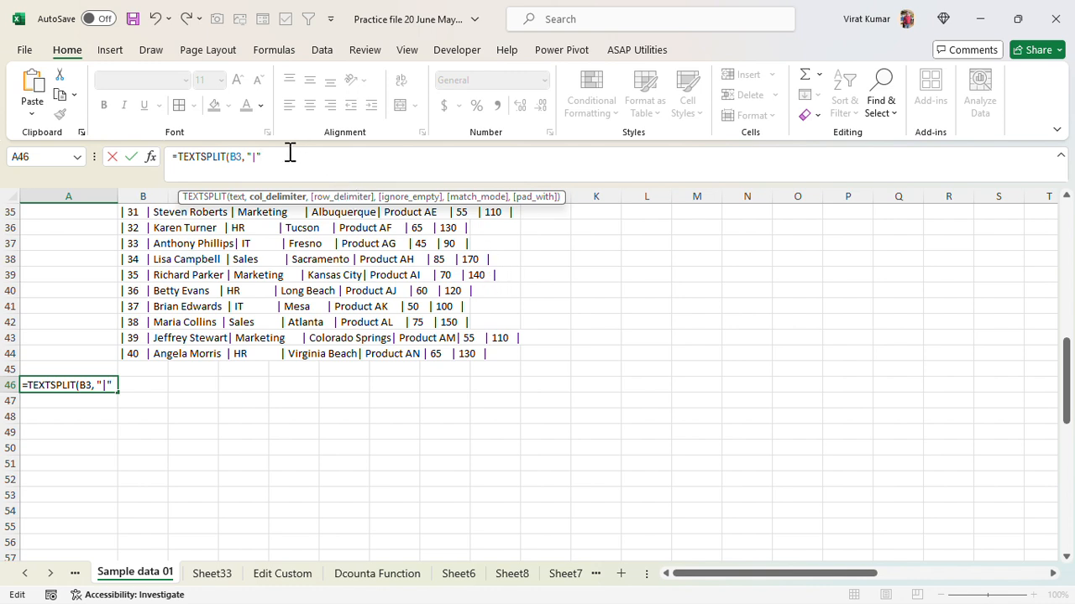
text())
key(ctrl+Return)
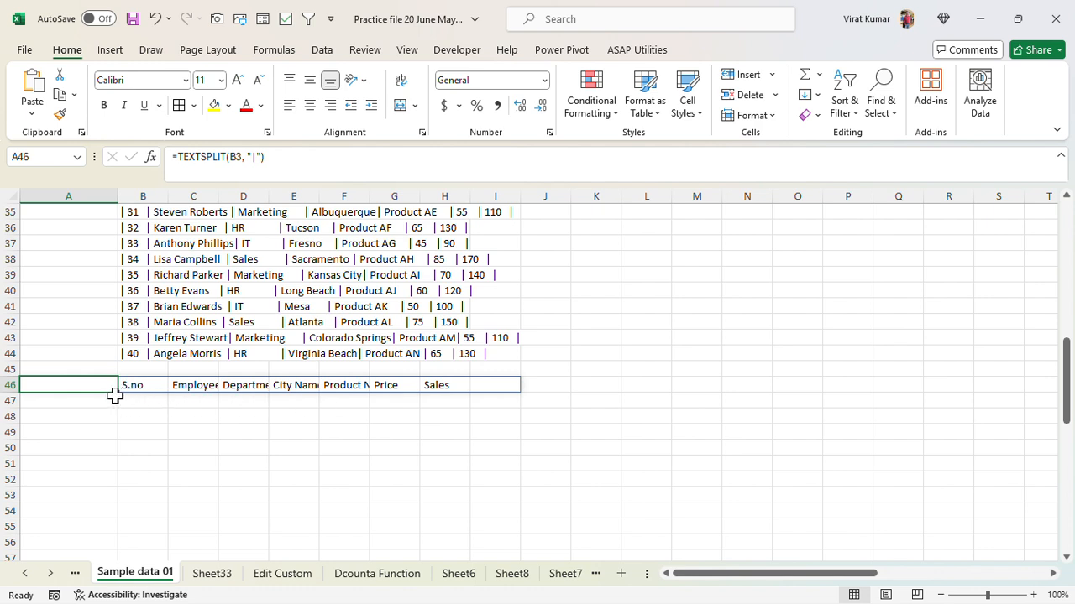
Fill the TEXTSPLIT formula from A46 down to row 89, and clear the surplus results below row 87
drag(120, 394, 128, 574)
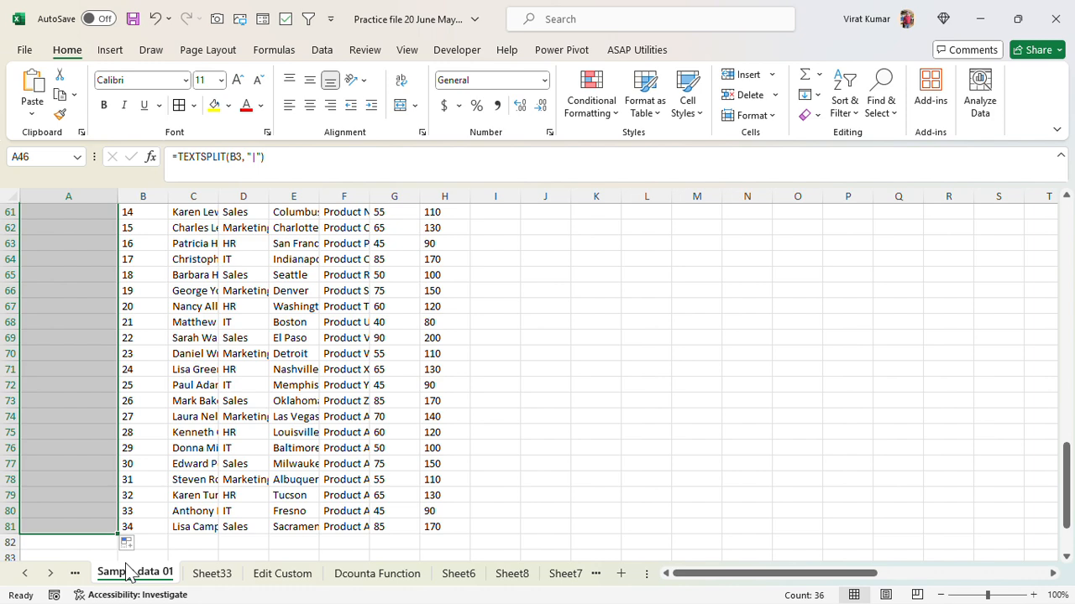
drag(120, 535, 101, 571)
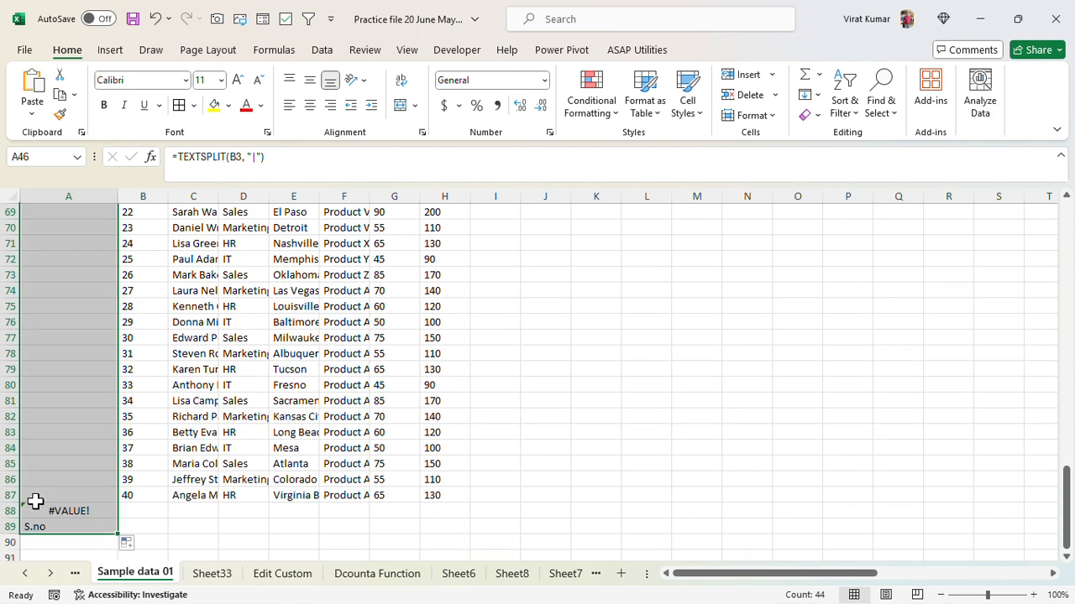
click(5, 510)
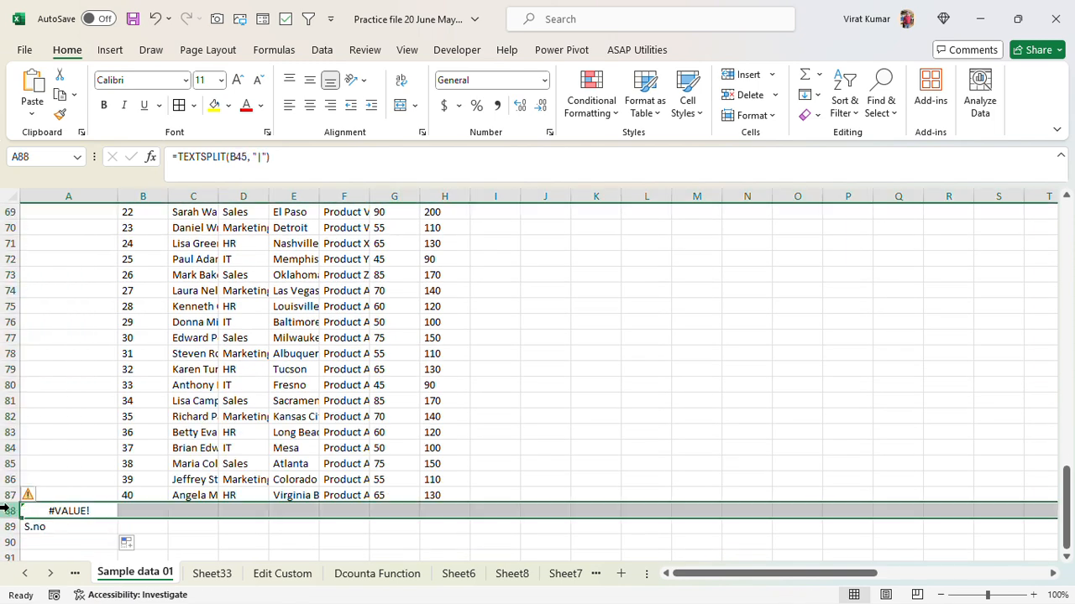
key(shift+Down)
key(shift+Down)
key(Delete)
key(Up)
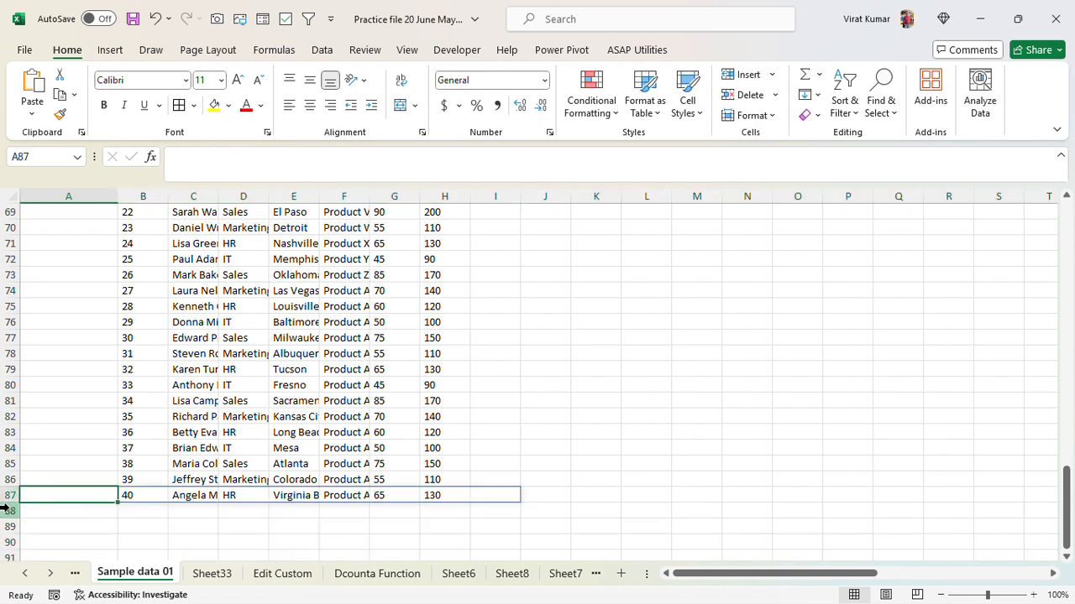
Look back through the split rows up to the header in row 46 and check the formulas behind them
key(Up)
key(Up)
key(Up)
key(Up)
key(Up)
key(Up)
key(Up)
key(Up)
key(Up)
key(Up)
key(Up)
key(Up)
key(Up)
key(Up)
key(Up)
key(Up)
key(Up)
key(Up)
key(Up)
key(Up)
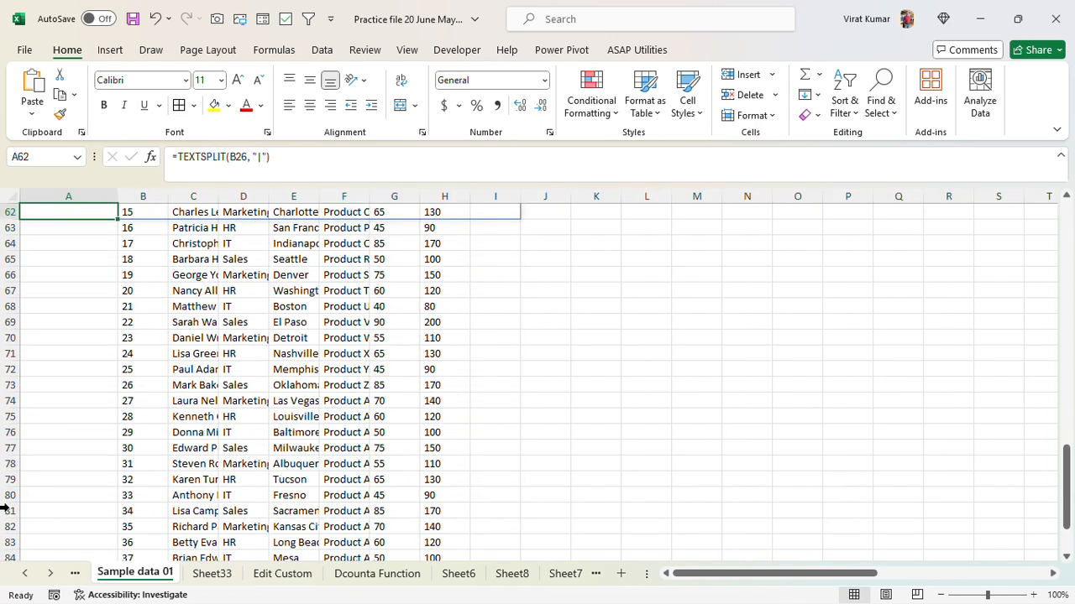
key(Up)
key(Up)
key(Up)
key(Up)
key(Up)
key(Up)
key(Down)
key(Down)
key(Down)
key(Down)
key(Down)
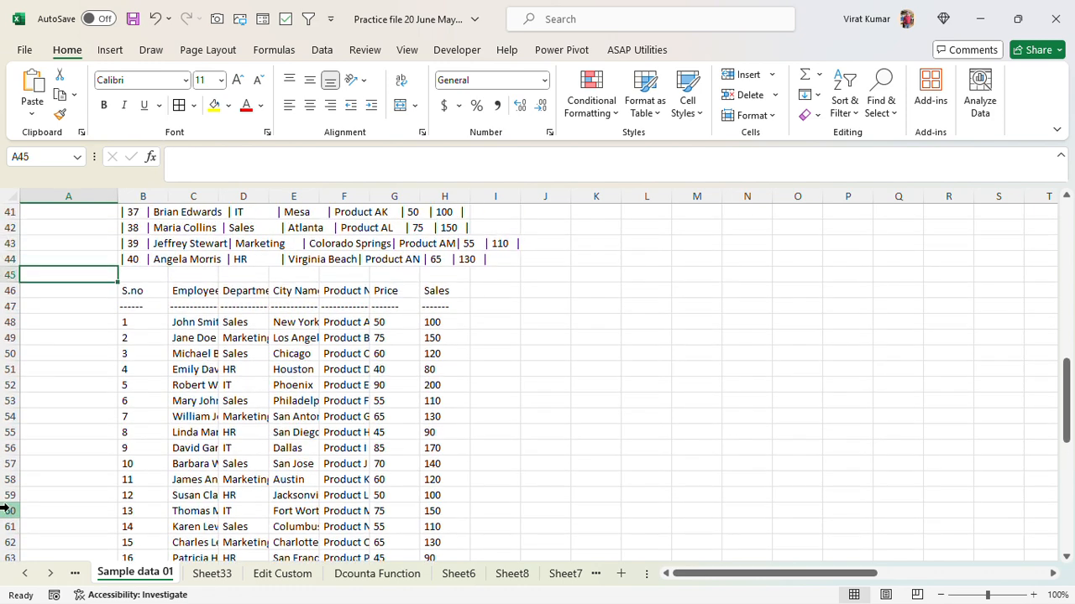
key(Right)
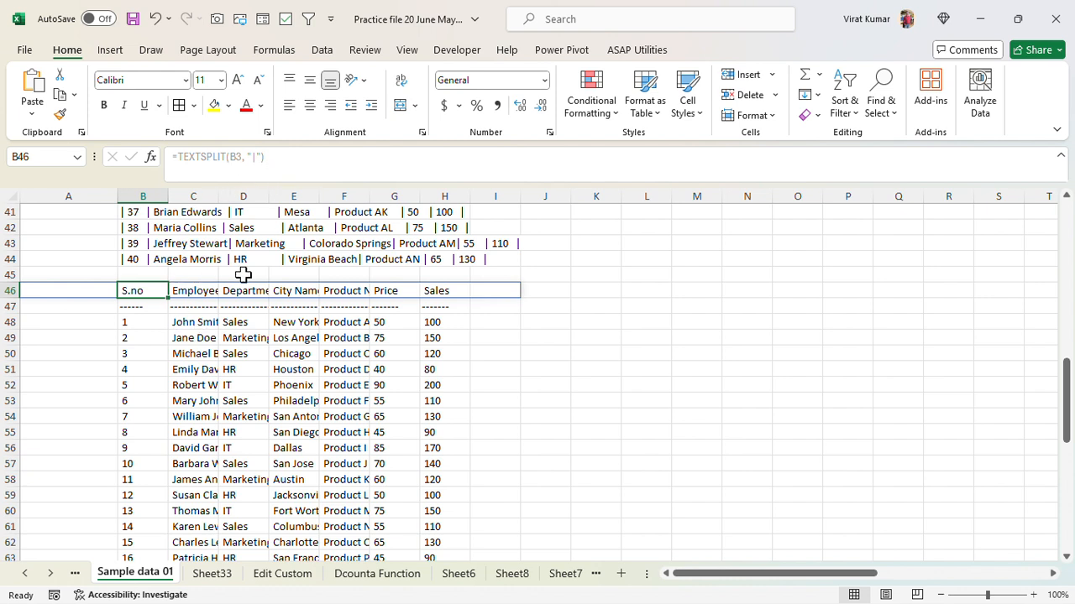
click(290, 152)
click(171, 416)
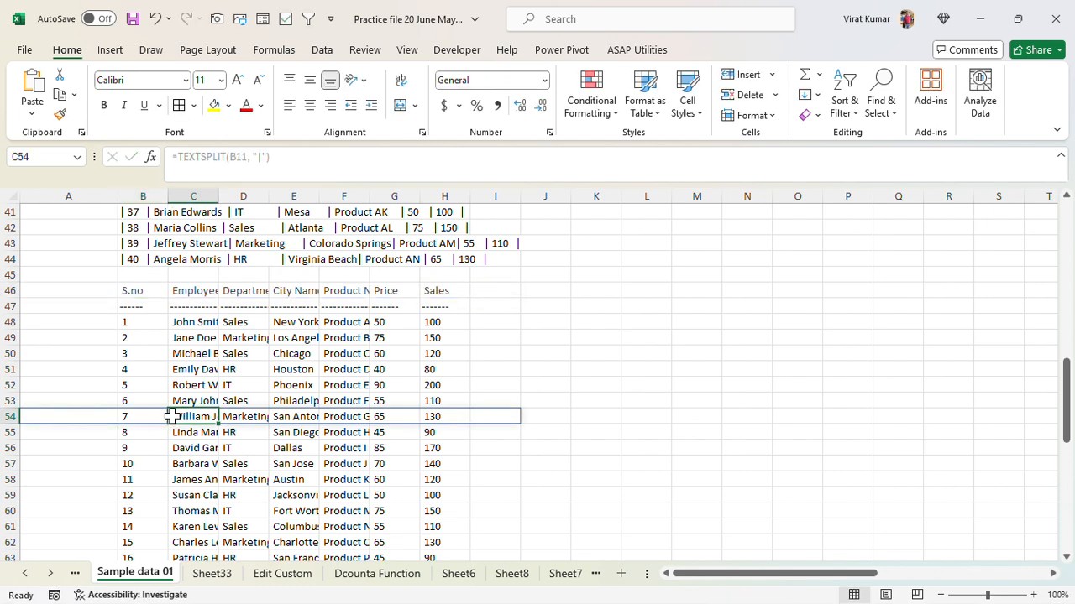
Delete row 47, which holds the dashed separators under the split table's headers
click(136, 290)
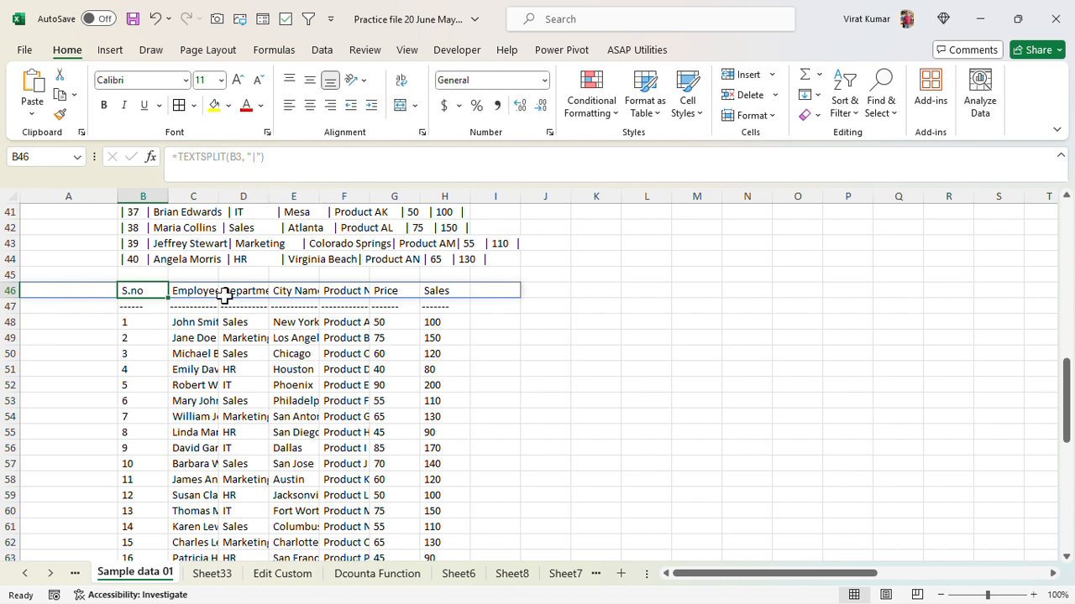
click(7, 306)
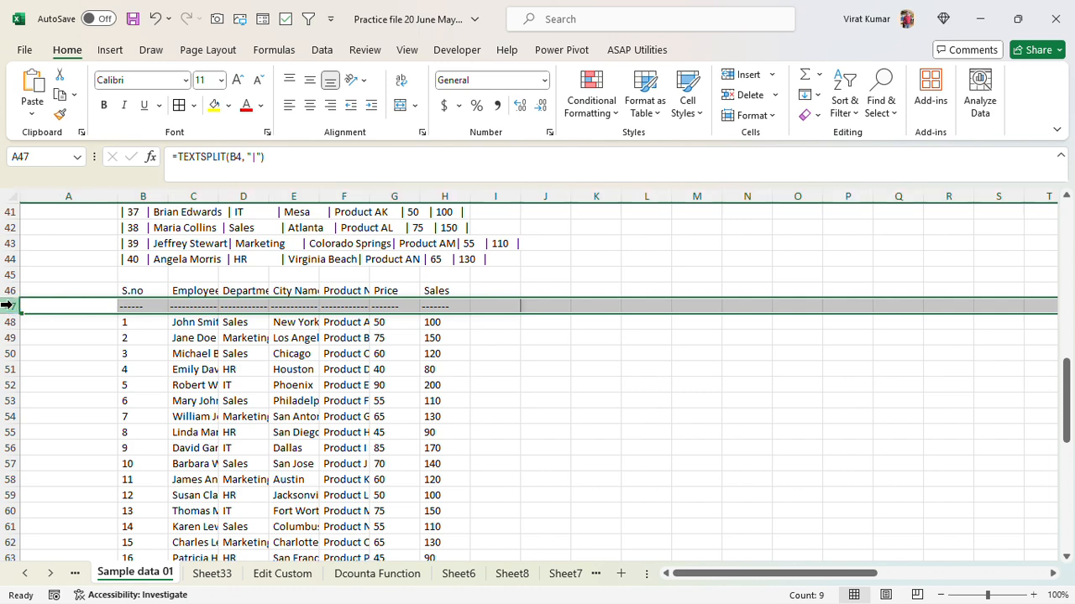
key(ctrl+minus)
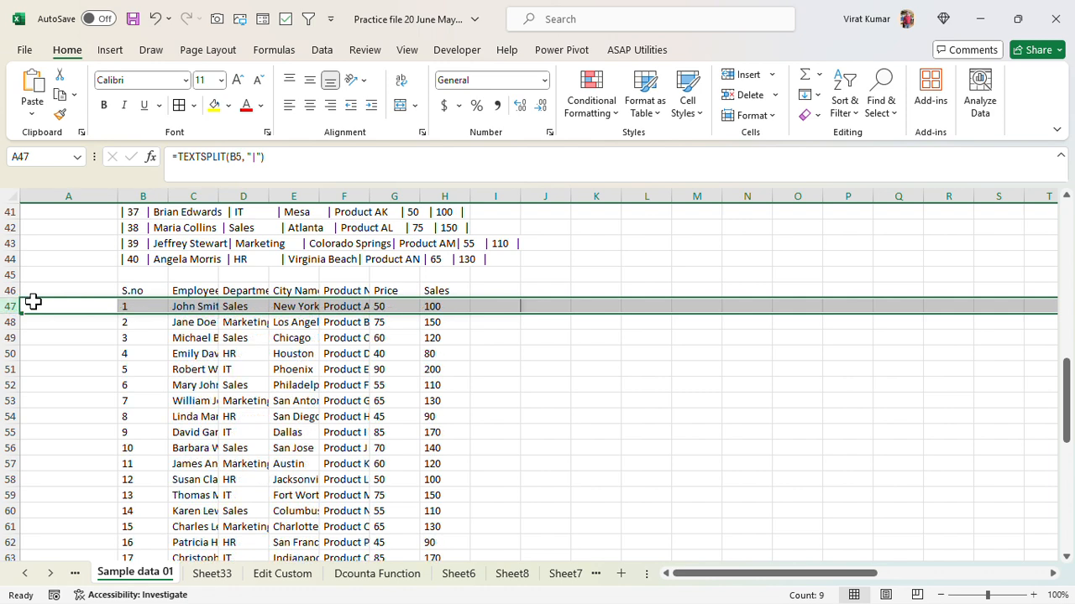
Copy the split table in B46:H86 and paste it as plain values at cell A1 of a new worksheet
click(136, 290)
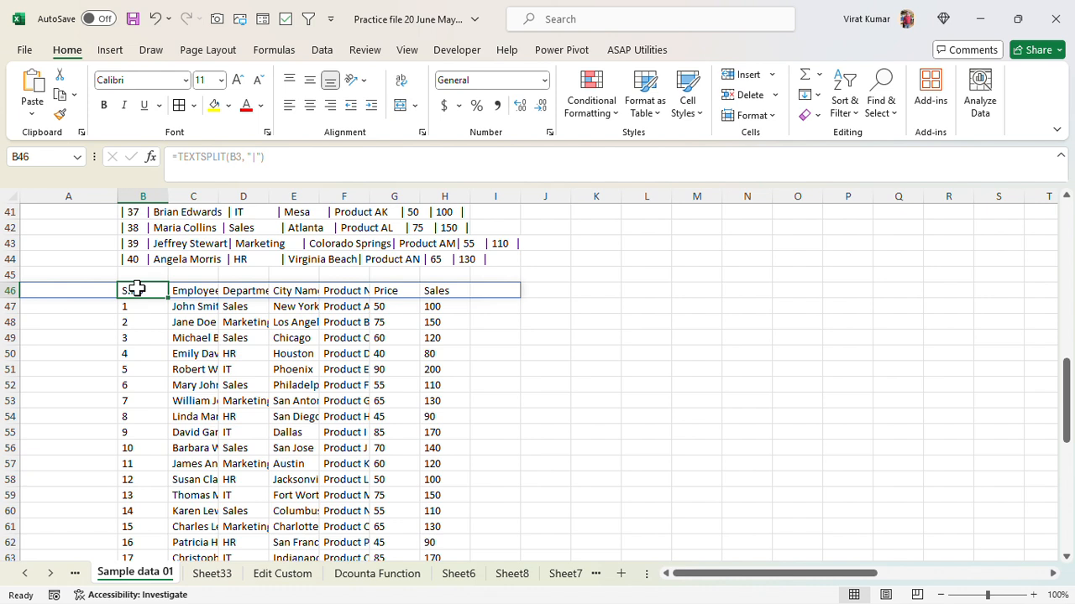
key(shift+Right)
key(shift+Right)
key(shift+Right)
key(shift+Right)
key(shift+Right)
key(shift+Right)
key(shift+Down)
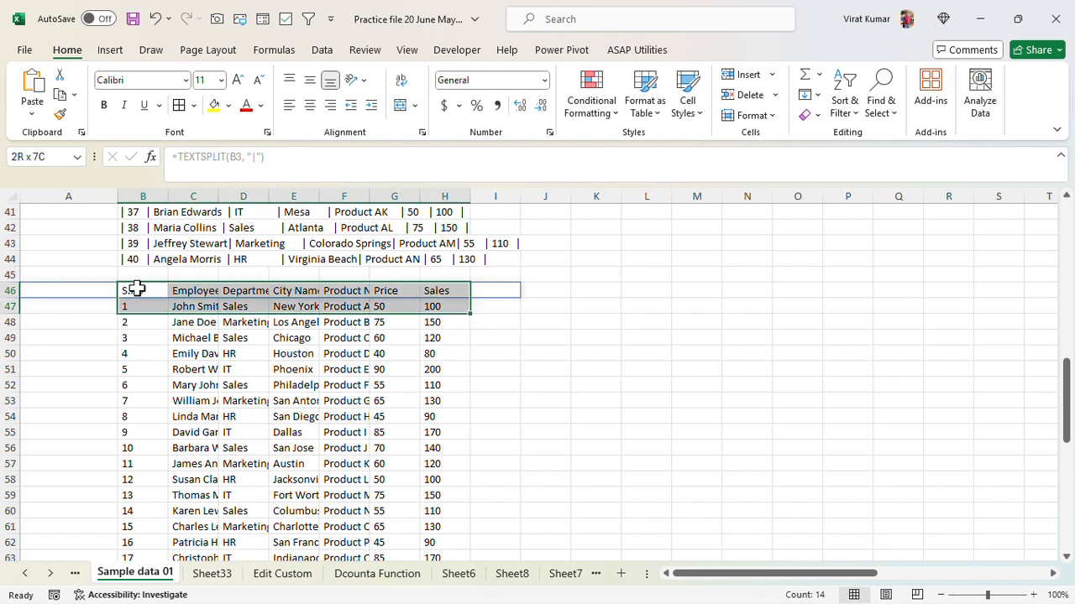
key(shift+Down)
key(shift+Down)
key(shift+Down)
key(shift+Down)
key(shift+Down)
key(shift+Down)
key(shift+Down)
key(shift+Down)
key(shift+Down)
key(shift+Down)
key(shift+Down)
key(shift+Down)
key(shift+Down)
key(shift+Down)
key(shift+Down)
key(shift+Down)
key(shift+Down)
key(shift+Down)
key(shift+Down)
key(shift+Down)
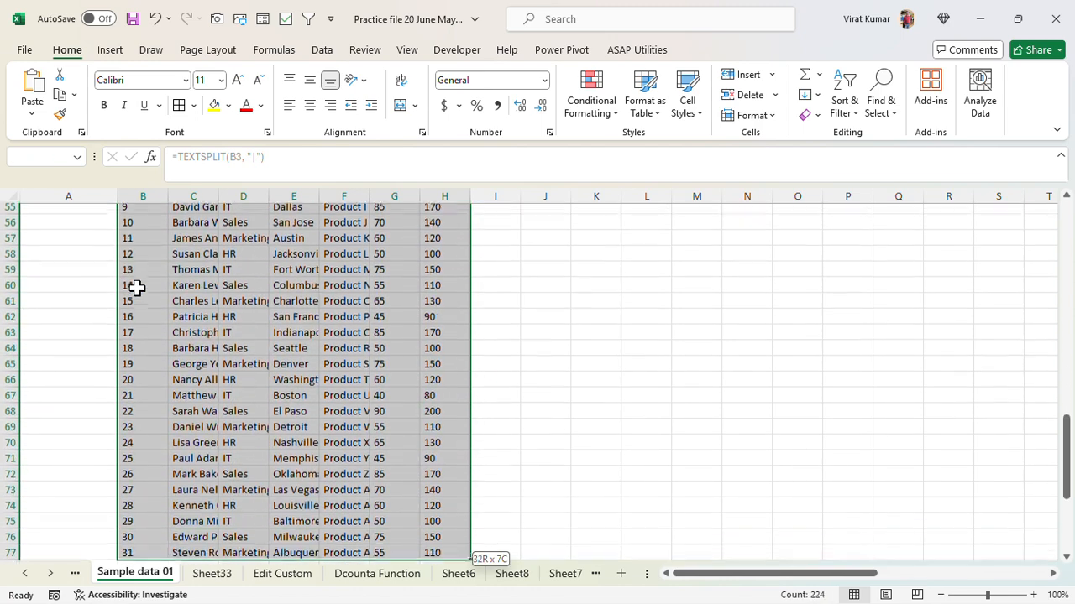
key(shift+Down)
key(shift+Down)
key(shift+Down)
key(shift+Down)
key(shift+Down)
key(shift+Down)
key(shift+Down)
key(shift+Down)
key(shift+Down)
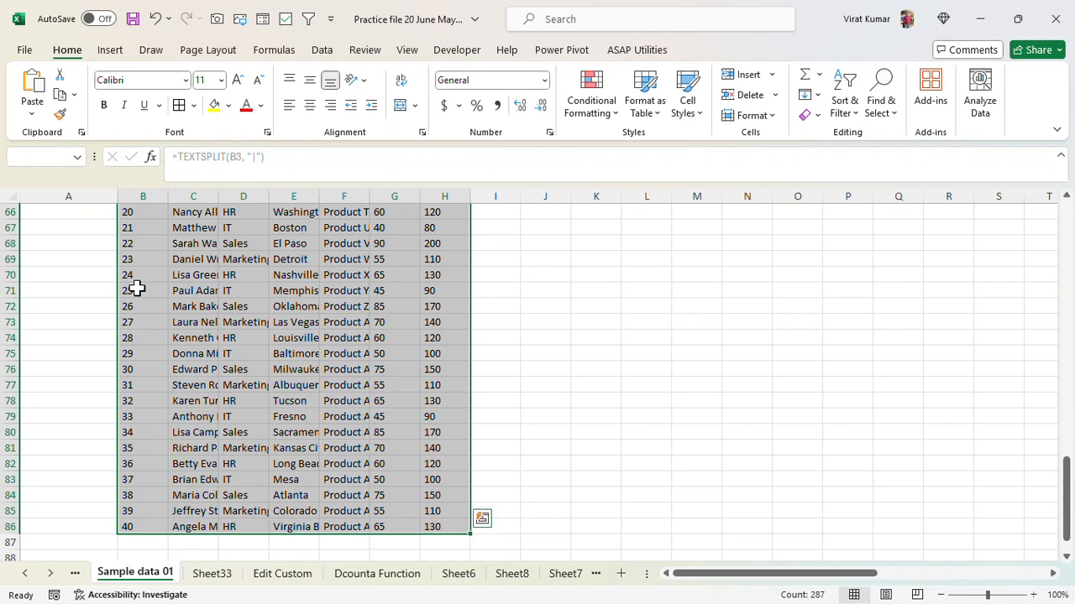
key(ctrl+c)
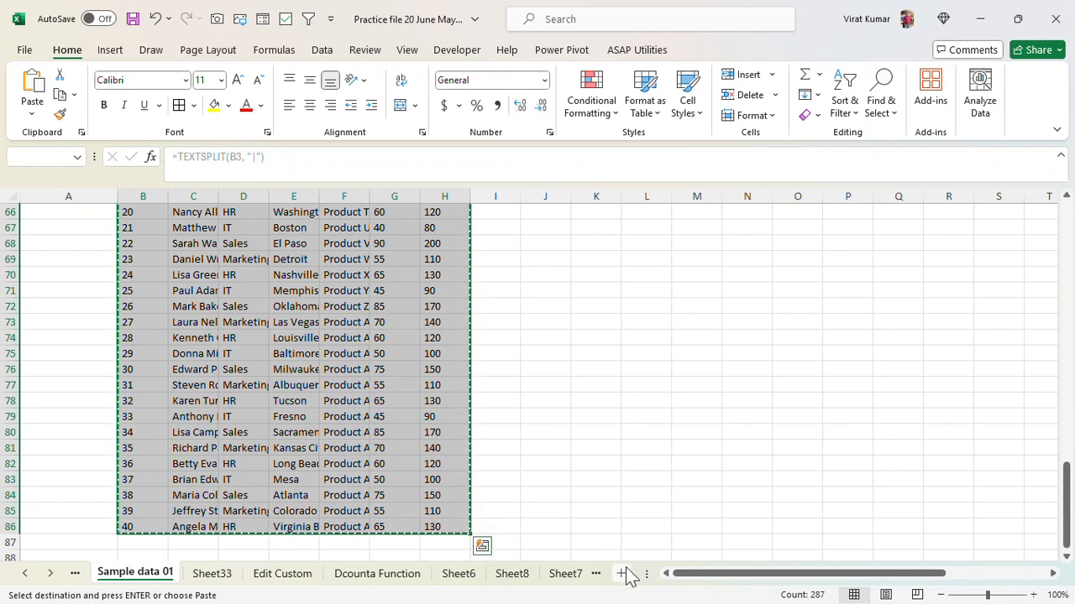
click(622, 574)
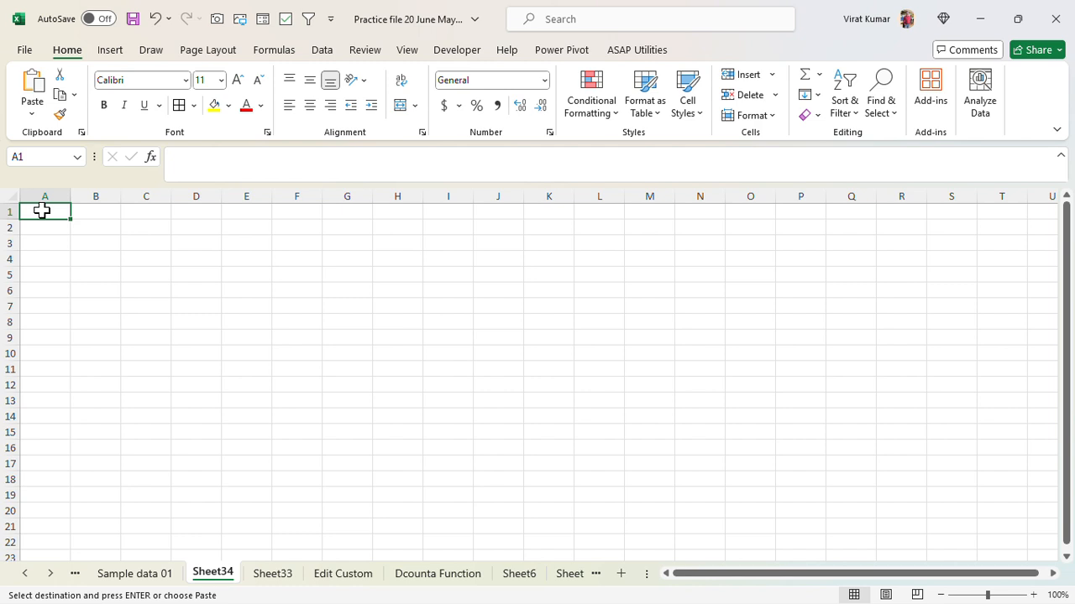
key(ctrl+v)
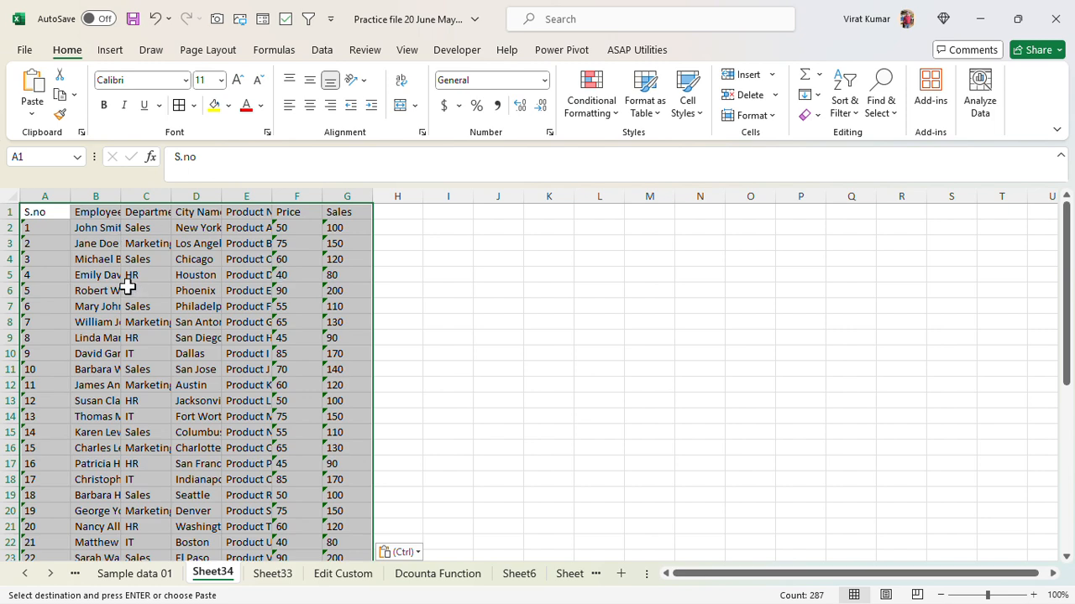
Check the contents of the pasted cells across the first data row of the new sheet
click(36, 227)
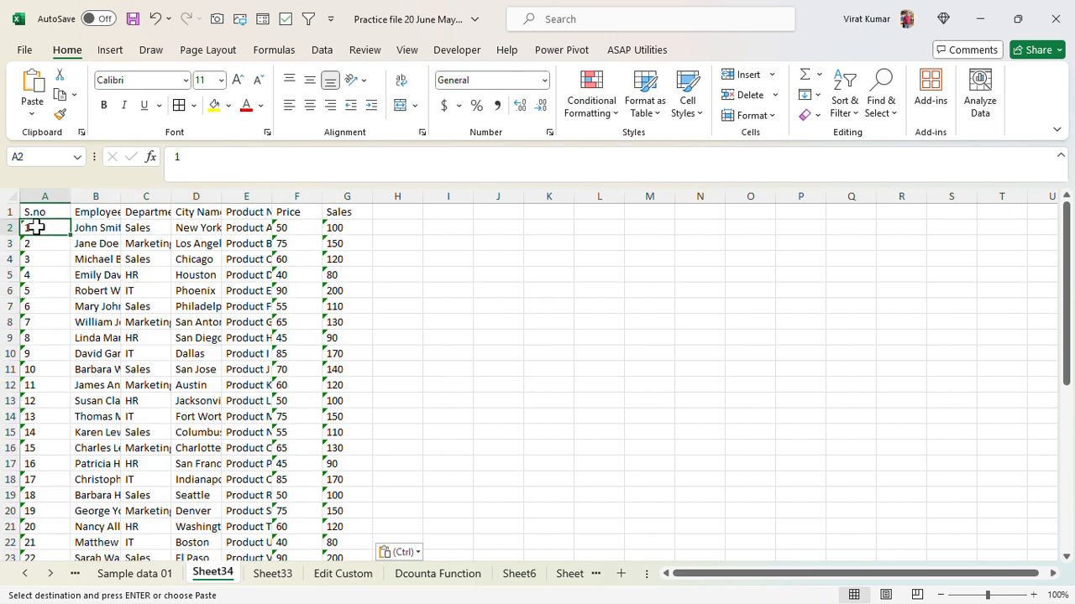
key(Right)
key(Right)
key(Right)
key(Right)
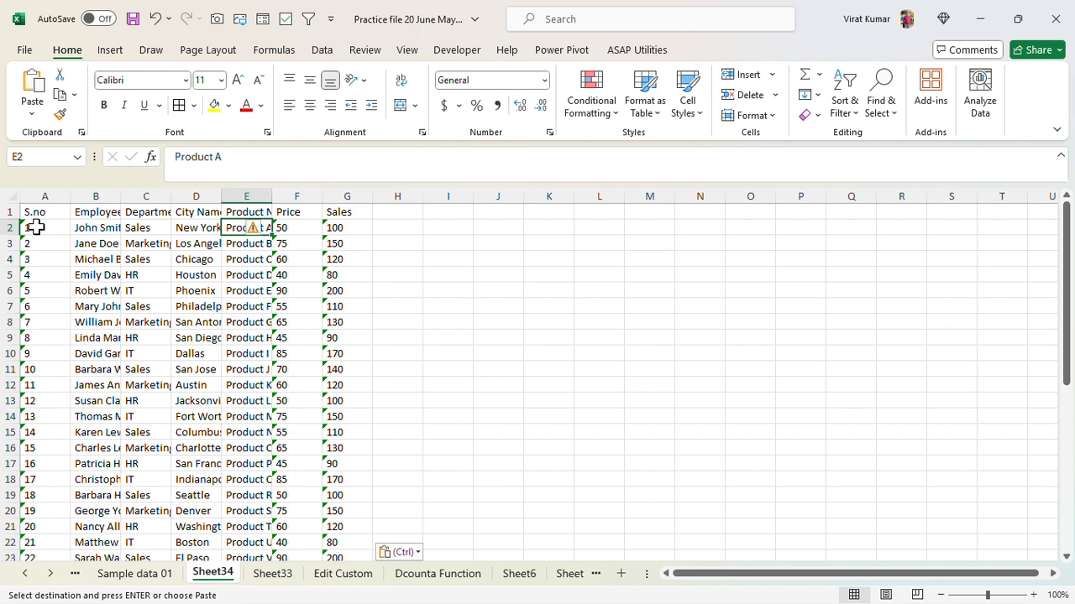
key(Right)
key(Right)
key(Left)
key(Home)
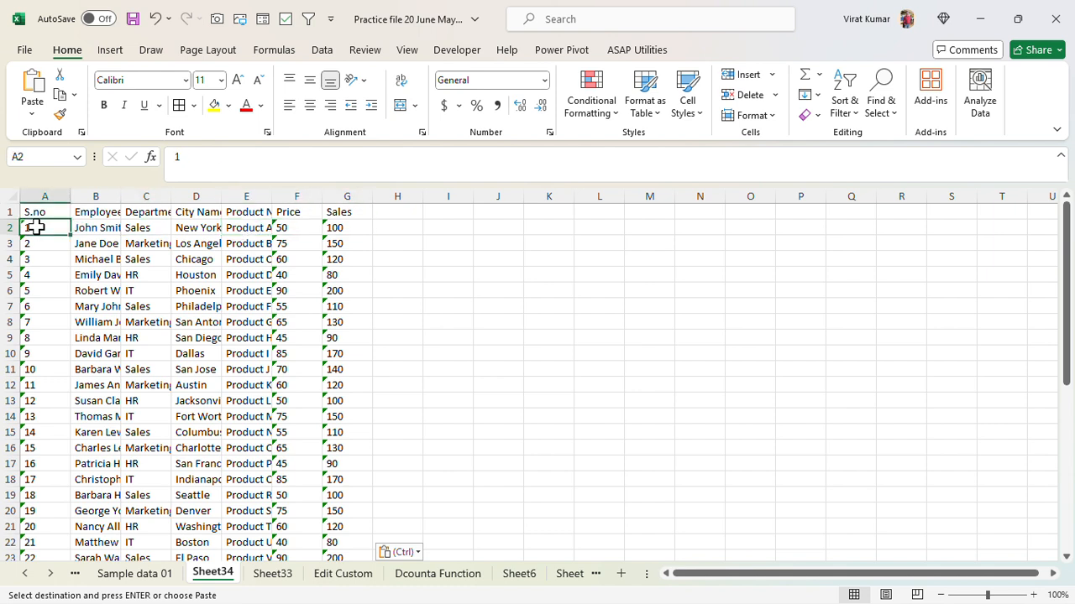
key(Up)
key(Down)
Ignore the number-stored-as-text error for all data rows in A2:G41
mouse_move(80, 234)
key(shift+Right)
key(shift+Right)
key(shift+Right)
key(shift+Right)
key(shift+Right)
key(shift+Right)
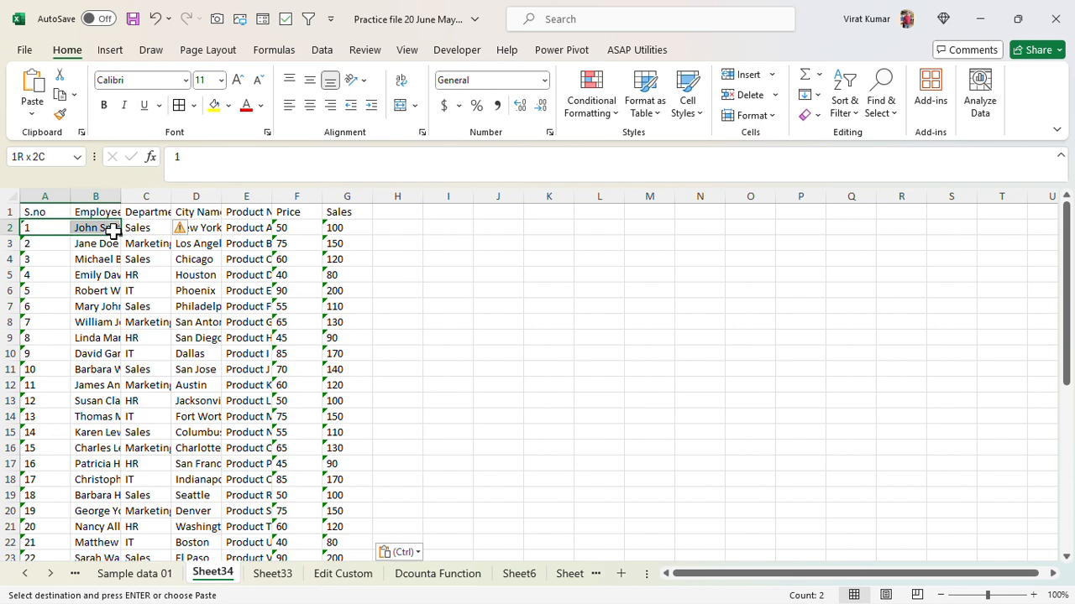
key(shift+Down)
key(shift+Down)
key(shift+Down)
key(shift+Down)
key(shift+Down)
key(shift+Down)
key(shift+Down)
key(shift+Down)
key(shift+Down)
key(shift+Down)
key(shift+Down)
key(shift+Down)
key(shift+Down)
key(shift+Down)
key(shift+Down)
key(shift+Down)
key(shift+Down)
key(shift+Down)
key(shift+Down)
key(shift+Down)
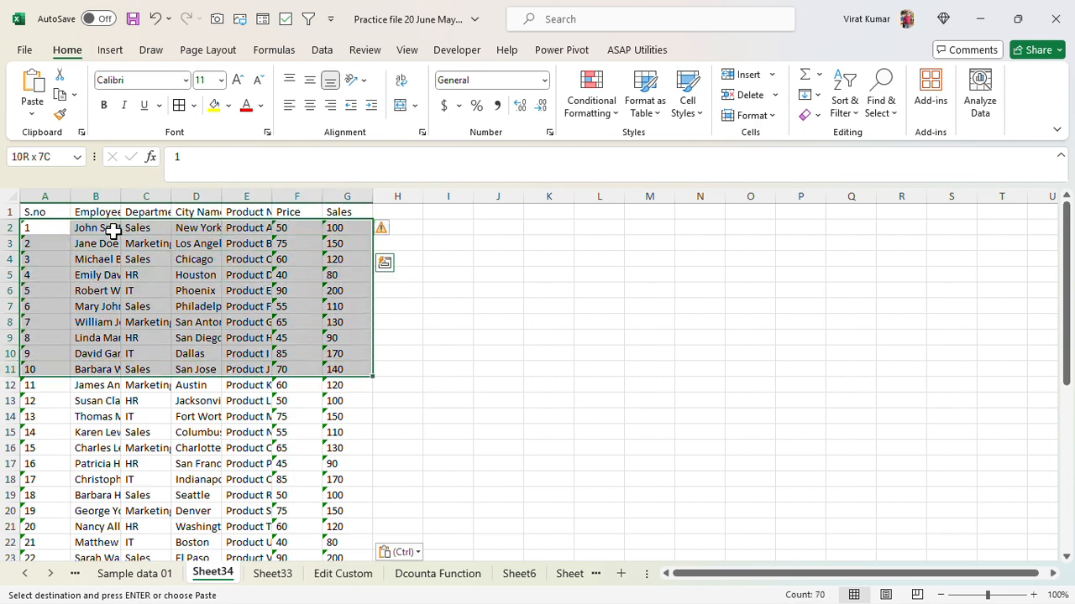
key(shift+Down)
key(shift+Down)
key(shift+Down)
key(shift+Down)
key(shift+Down)
key(shift+Down)
key(shift+Down)
key(shift+Down)
key(shift+Down)
key(shift+Down)
key(shift+Down)
key(shift+Down)
key(shift+Down)
key(shift+Down)
key(shift+Down)
key(shift+Down)
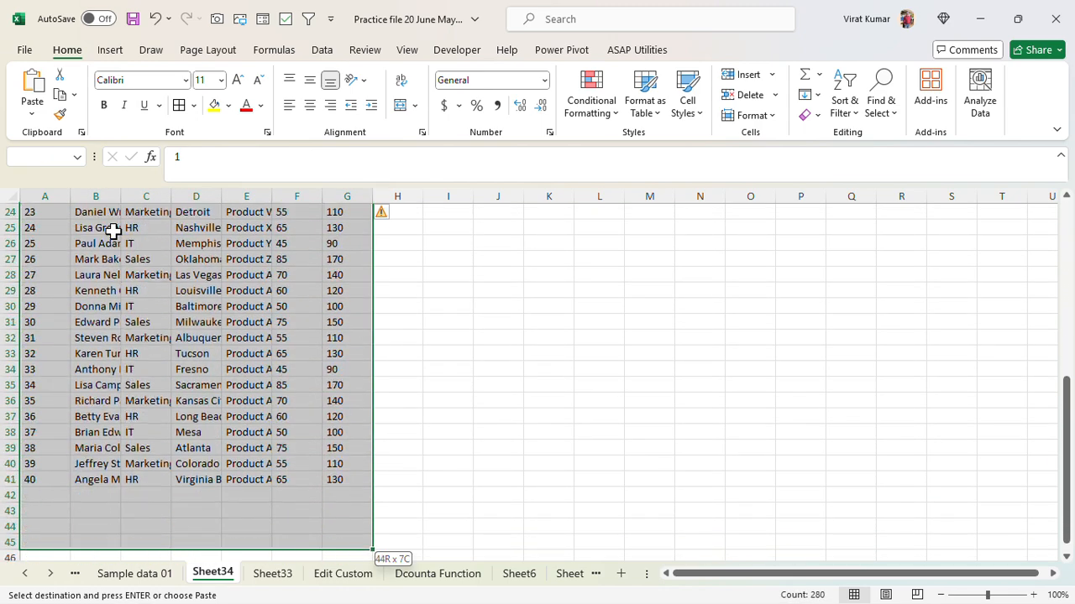
key(shift+Up)
key(shift+Up)
key(shift+Up)
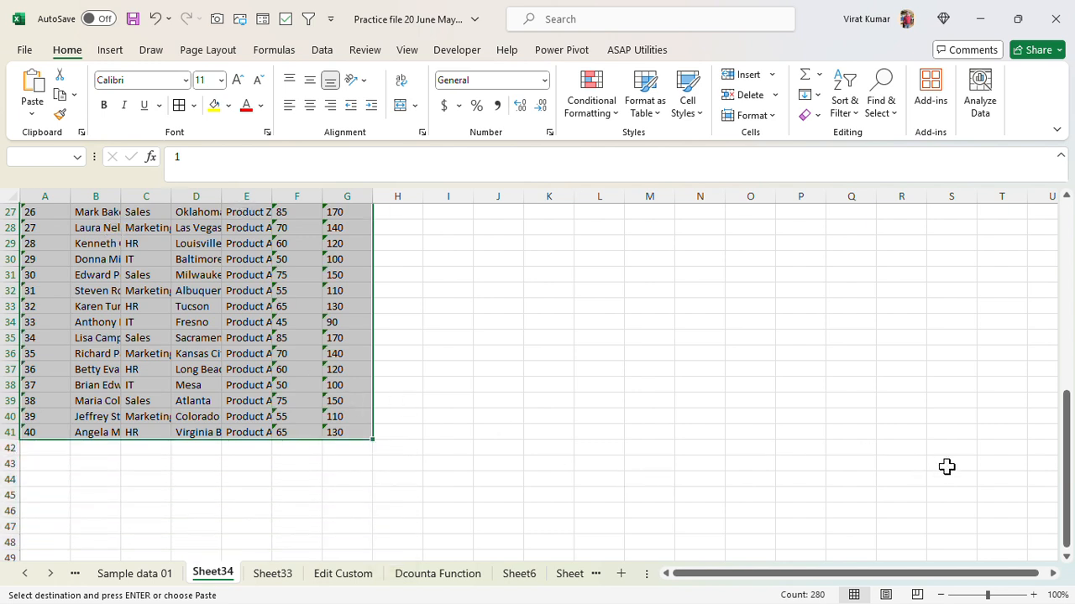
drag(1066, 467, 1066, 252)
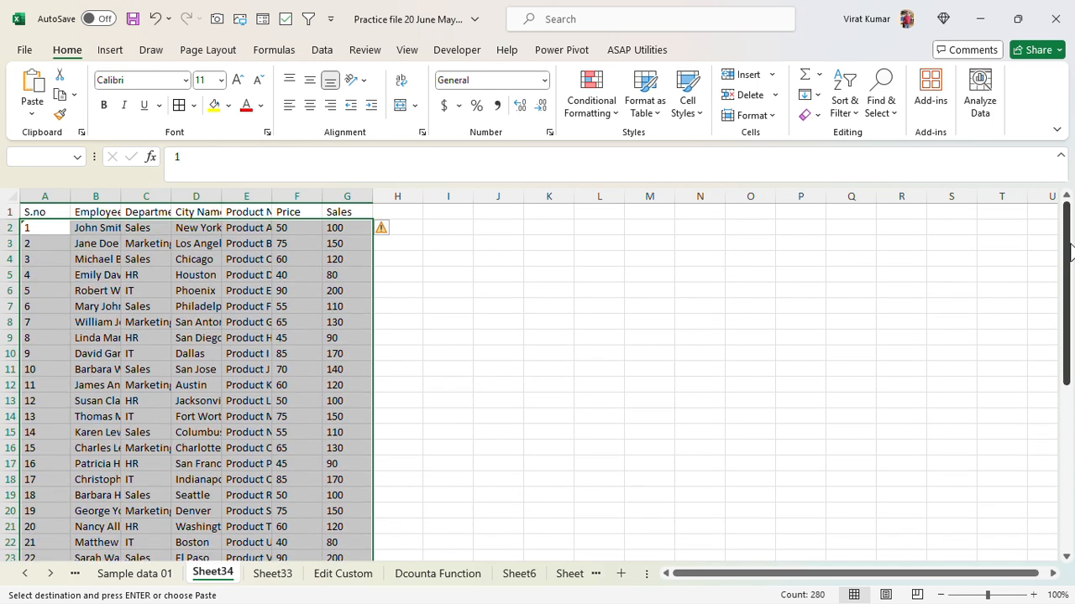
click(388, 232)
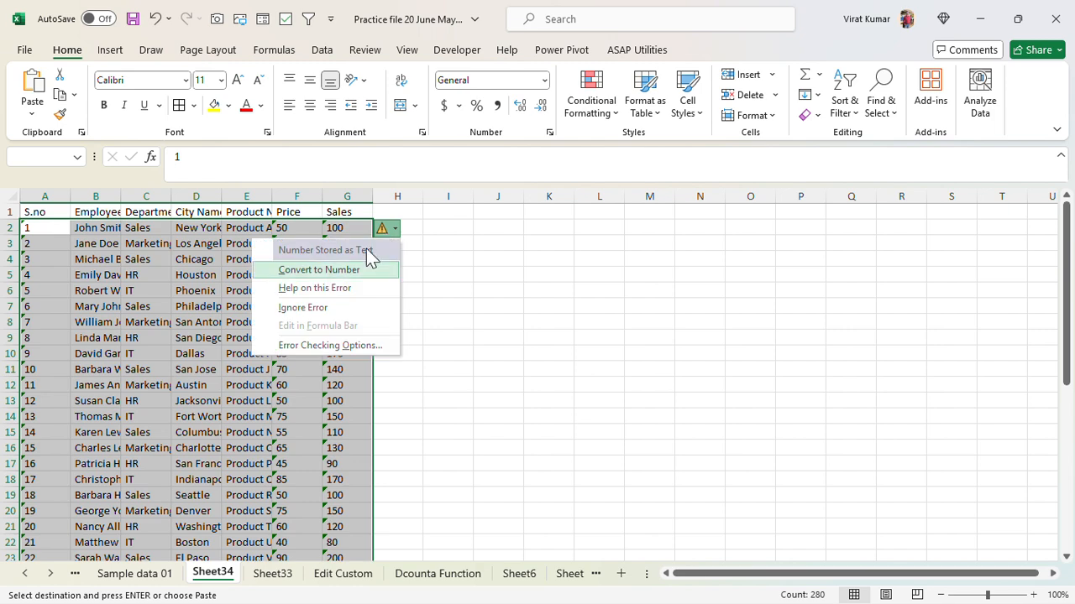
click(303, 308)
Apply all borders to the whole table, including its header, and autofit its column widths
click(303, 307)
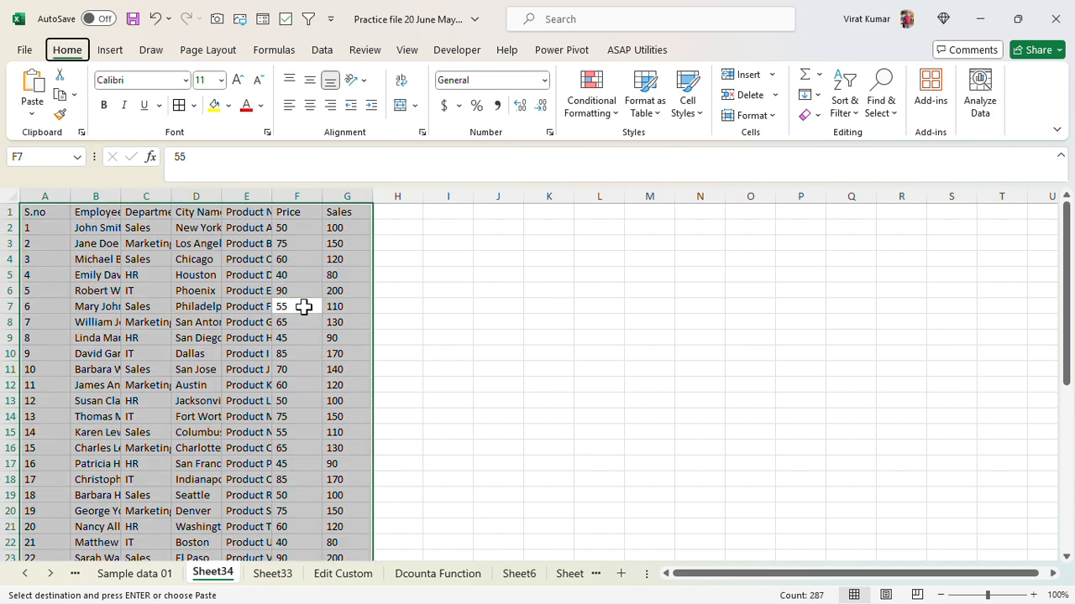
key(Return)
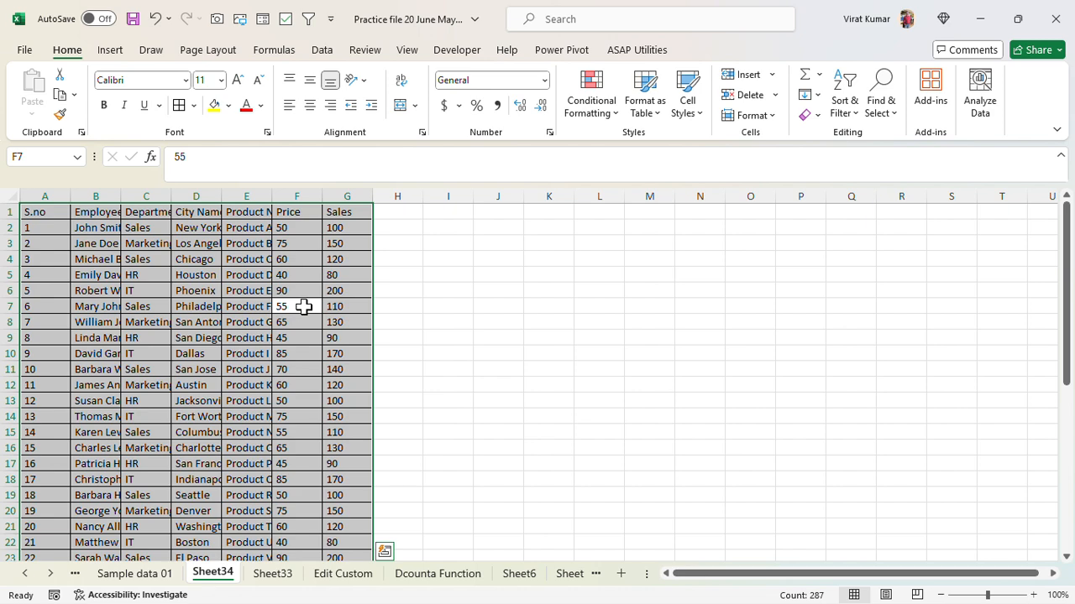
key(alt+h)
key(o)
key(i)
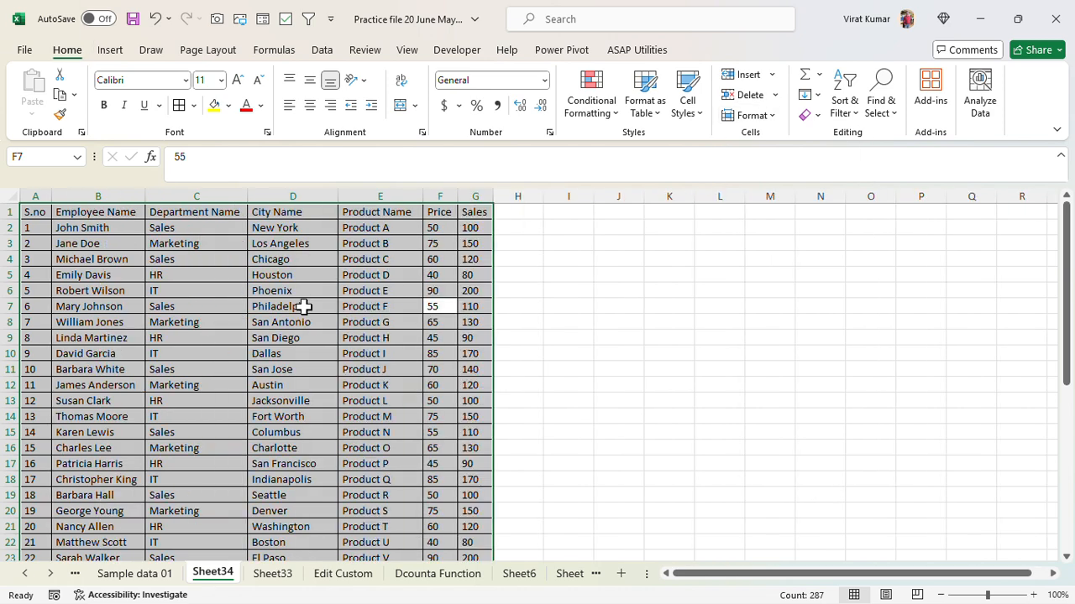
Format the header row A1:G1 with white font and the standard green fill
click(304, 307)
key(Up)
key(Up)
key(Up)
key(Up)
key(Up)
key(Up)
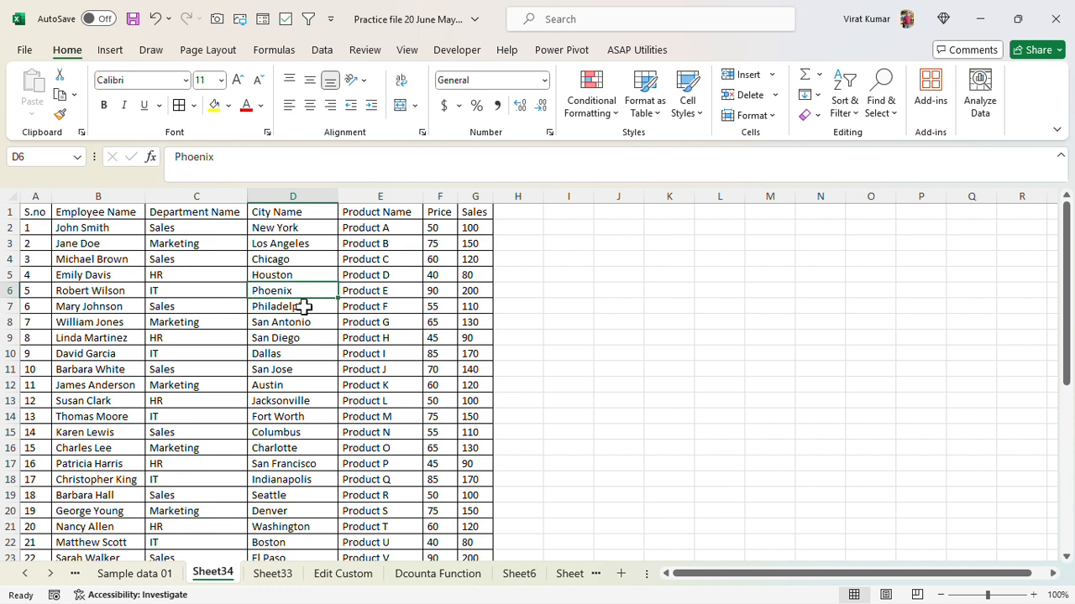
click(30, 212)
key(shift+Right)
key(shift+Right)
key(shift+Right)
key(shift+Right)
key(shift+Right)
key(shift+Right)
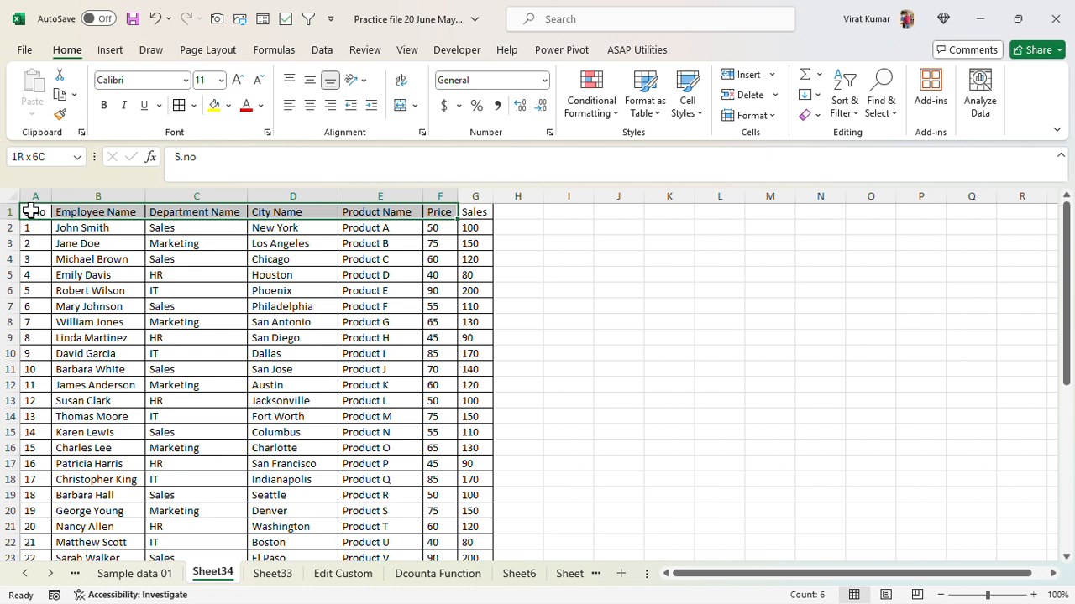
click(262, 106)
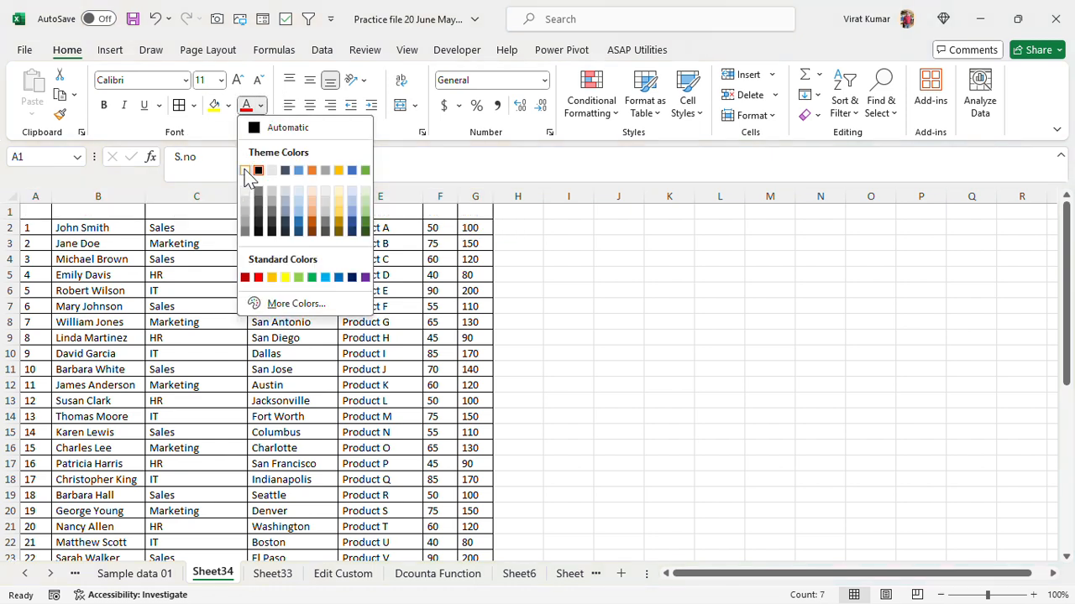
click(245, 170)
click(230, 107)
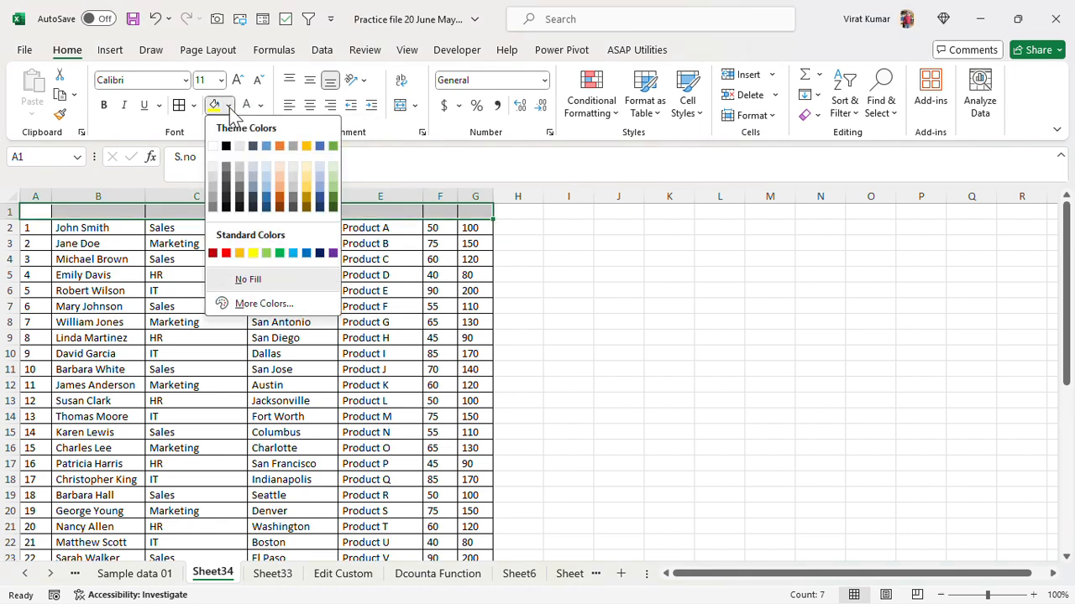
click(280, 254)
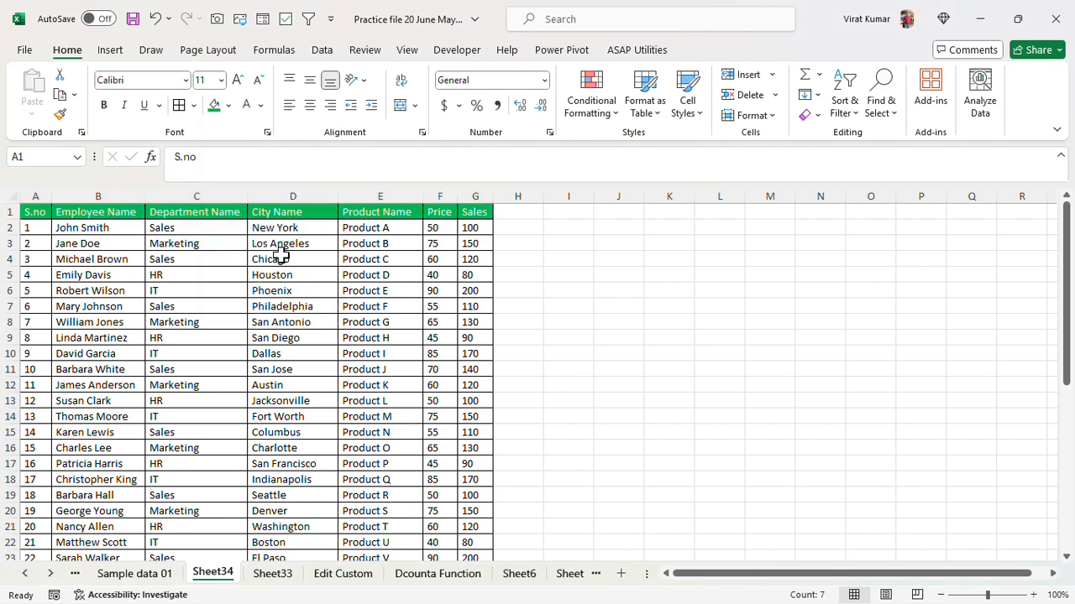
Enter =TOROW(B2:B16) in cell J2 to lay out the first 15 employee names in a single row
click(616, 274)
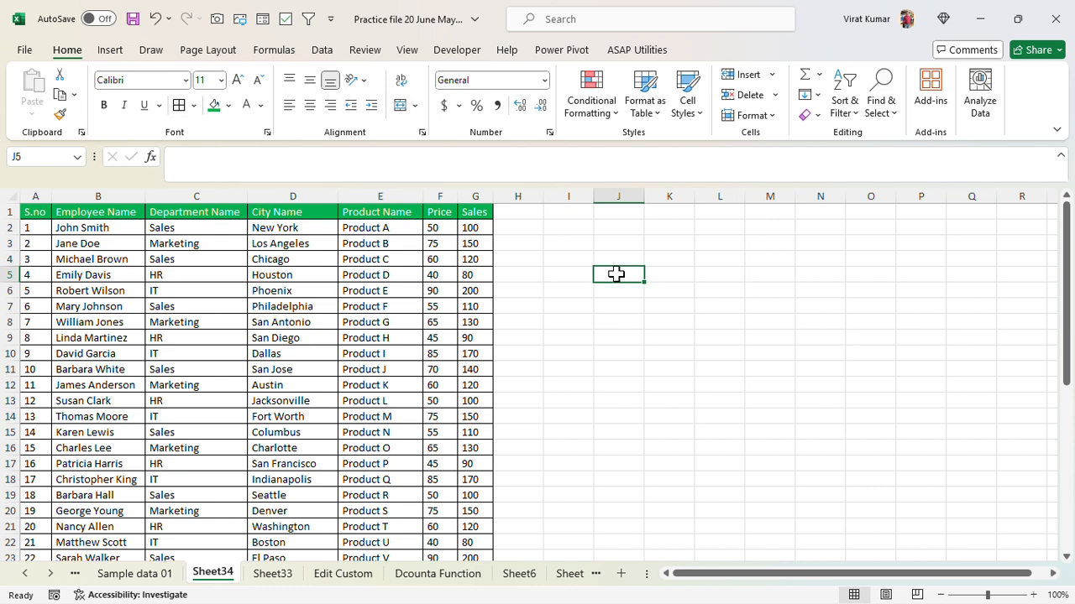
key(Up)
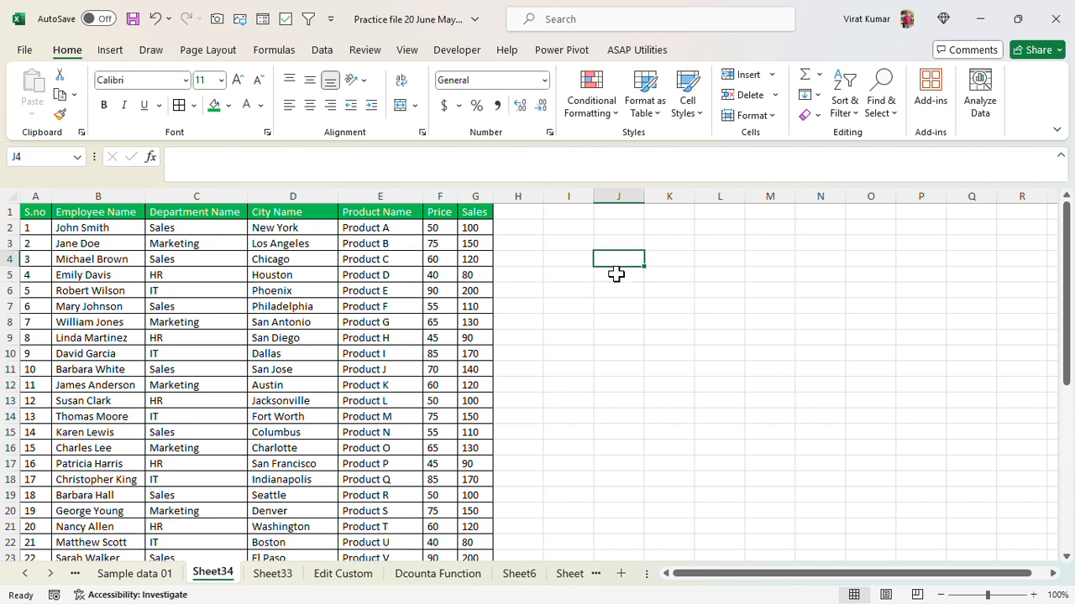
key(Up)
key(Up)
text(=)
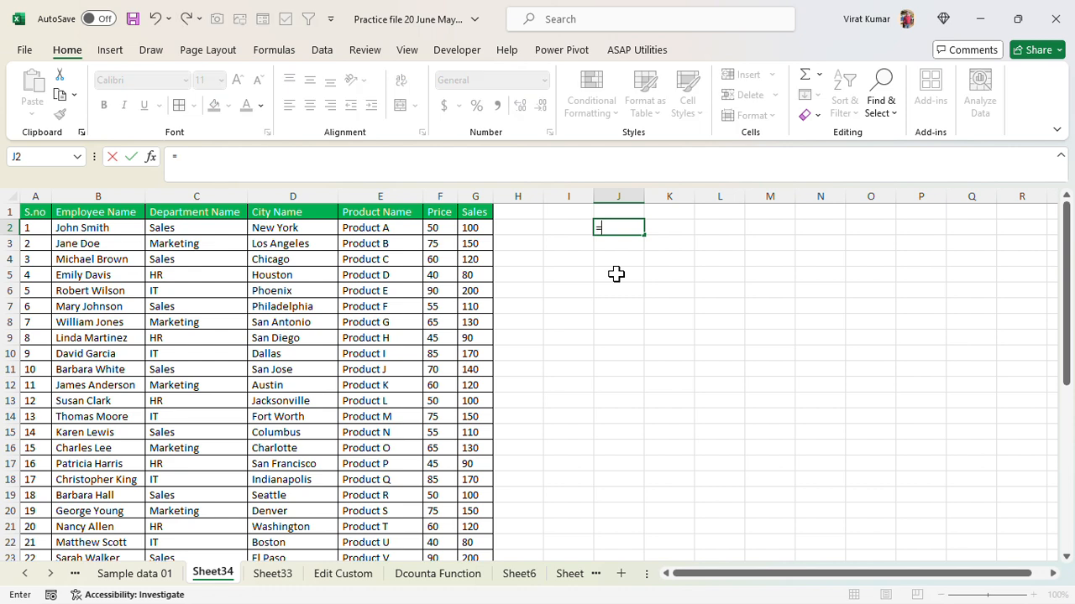
text(t)
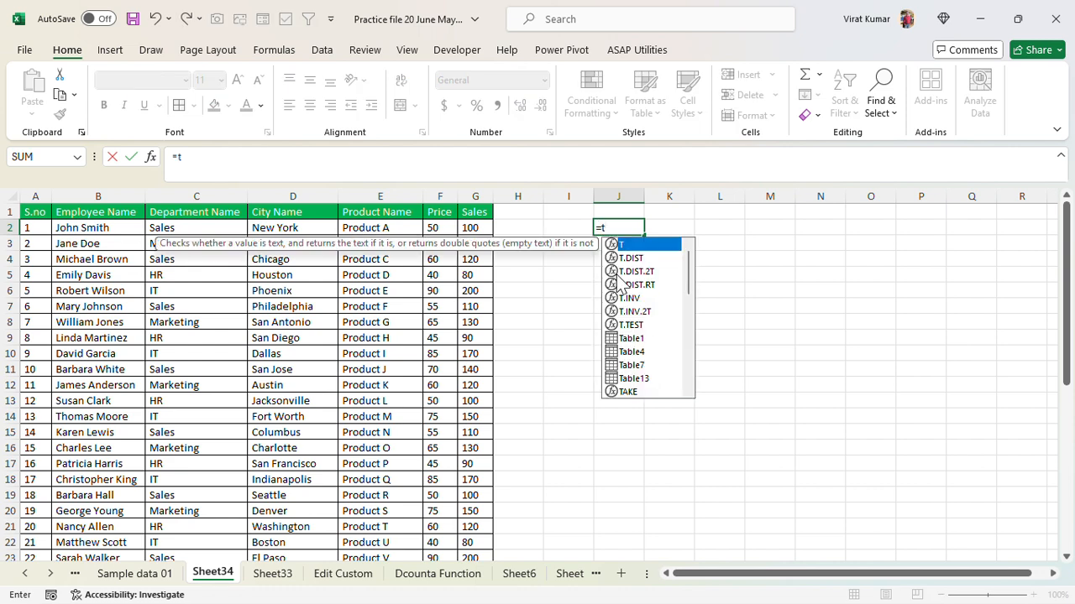
text(ro)
key(BackSpace)
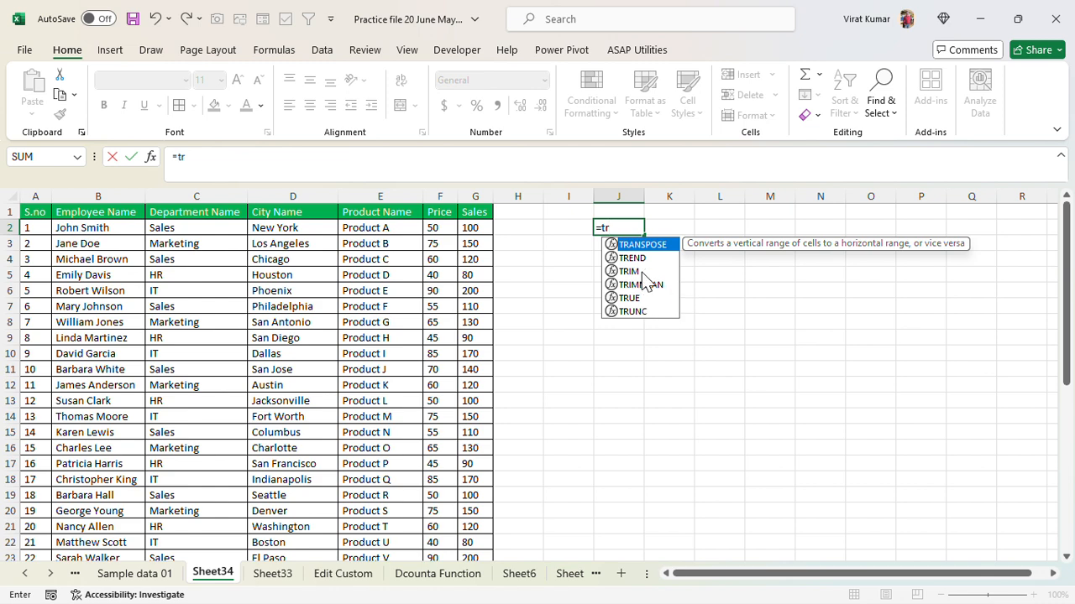
key(BackSpace)
text(or)
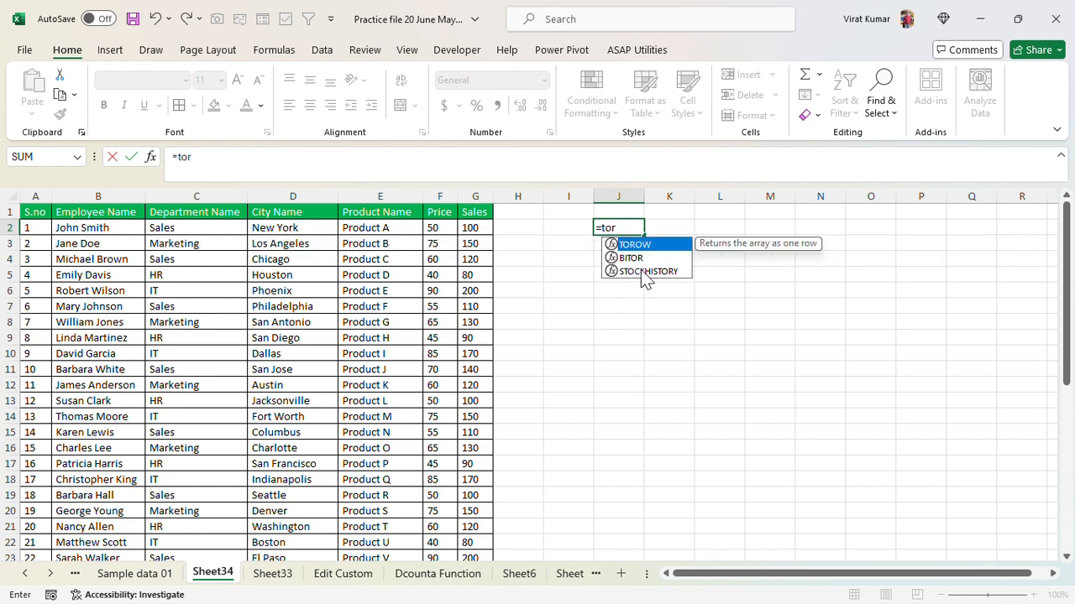
double_click(631, 245)
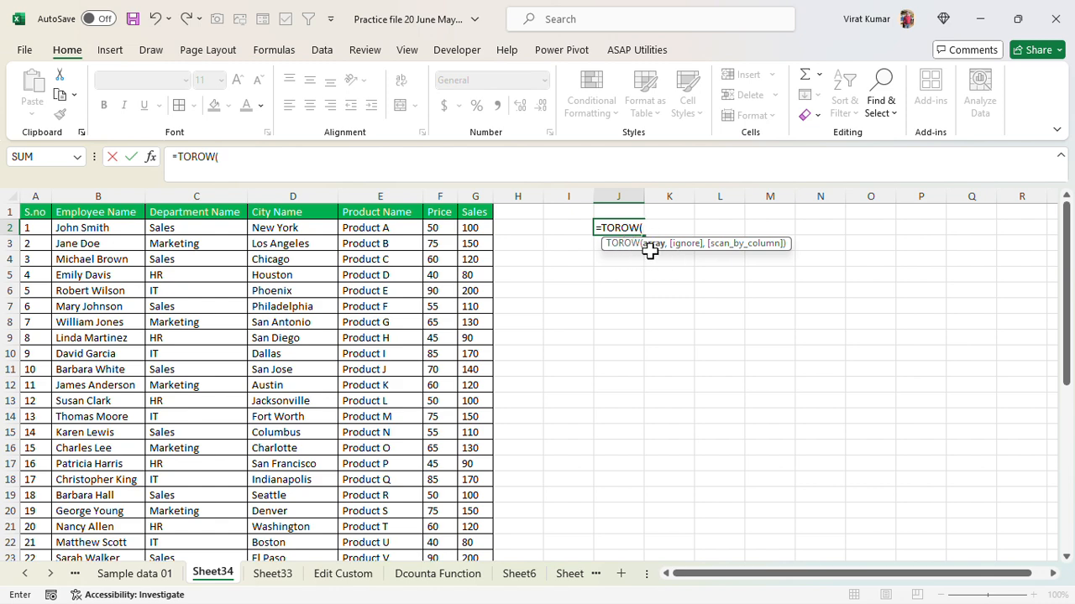
click(107, 233)
key(shift+Down)
key(shift+Down)
key(shift+Down)
key(shift+Down)
key(shift+Down)
key(shift+Down)
key(shift+Down)
key(shift+Down)
key(shift+Down)
key(shift+Down)
key(shift+Down)
key(shift+Down)
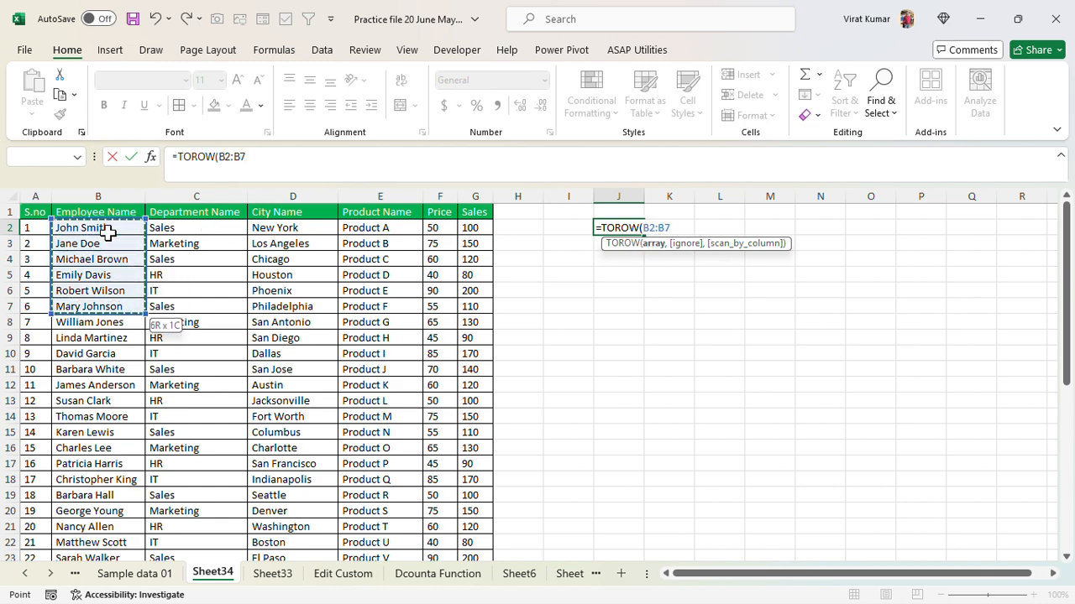
key(shift+Down)
key(shift+Down)
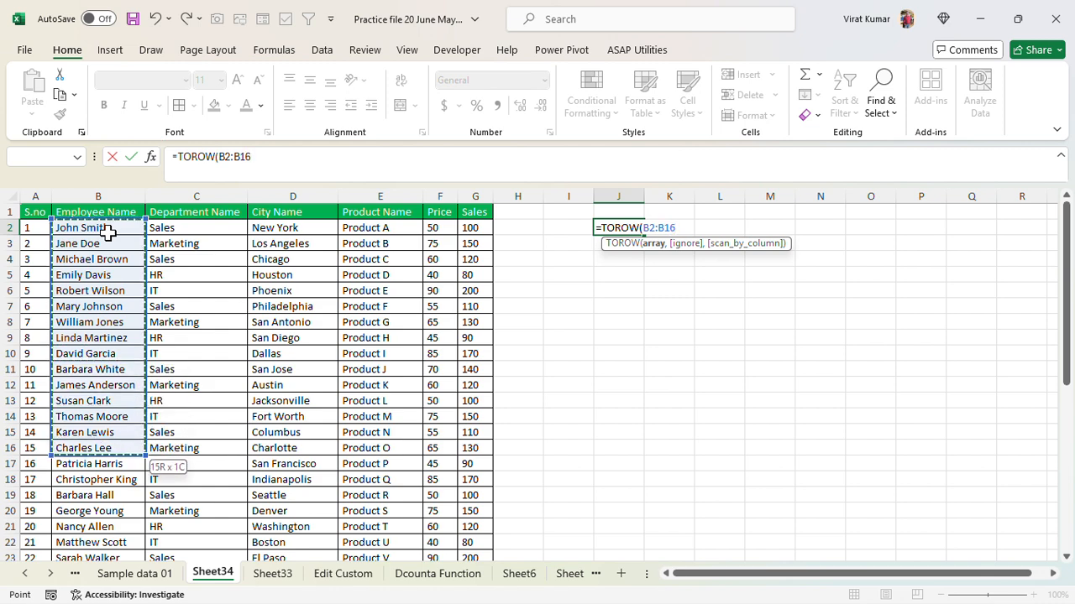
key(Return)
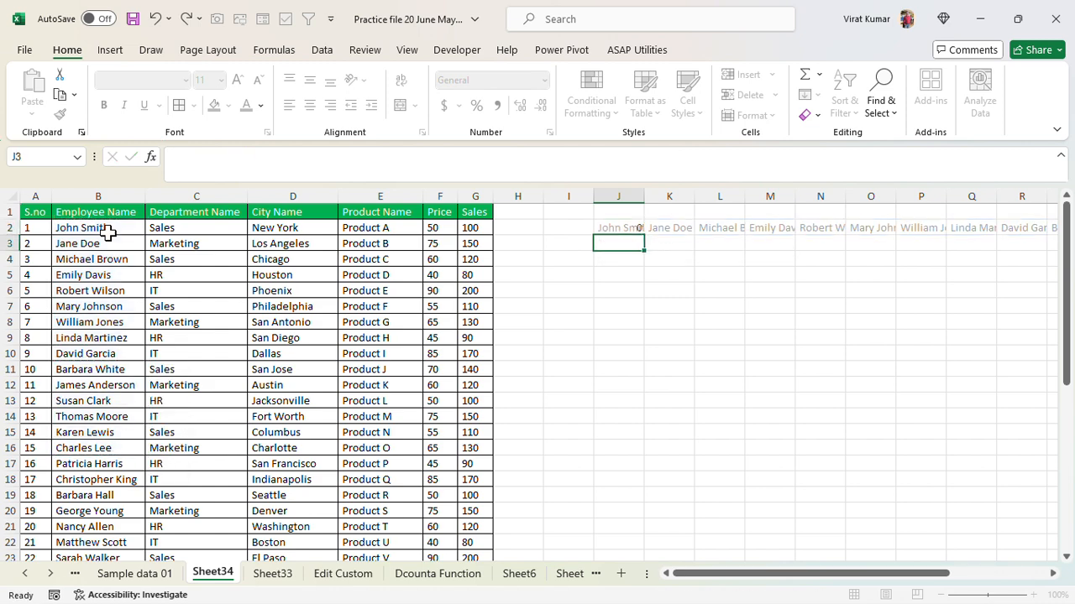
key(Up)
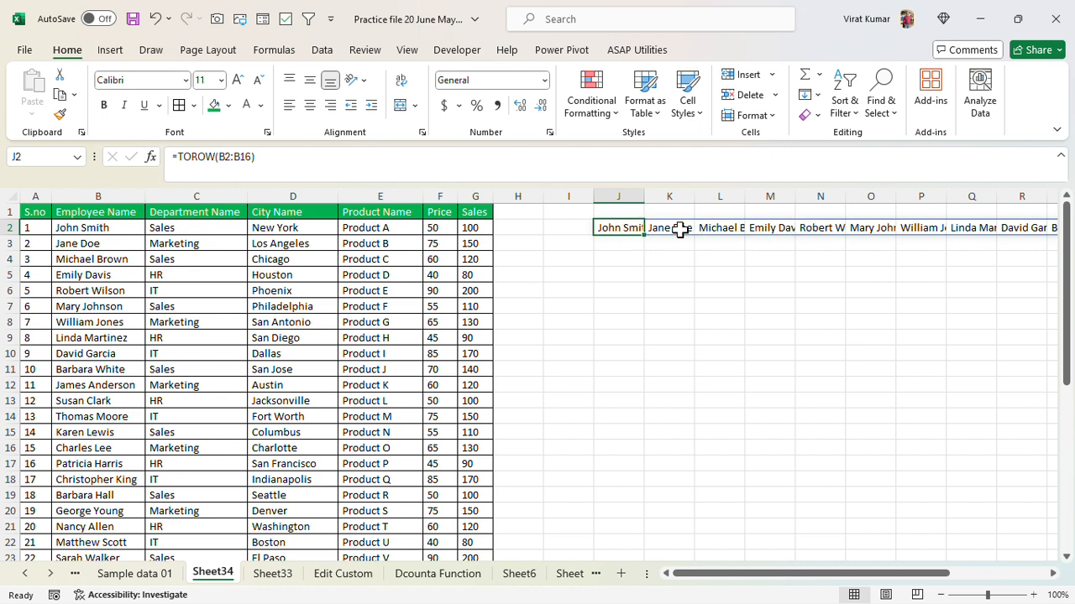
Examine the row of employee names spilled by the TOROW formula from J2 through its last cell
key(Right)
key(Right)
key(Right)
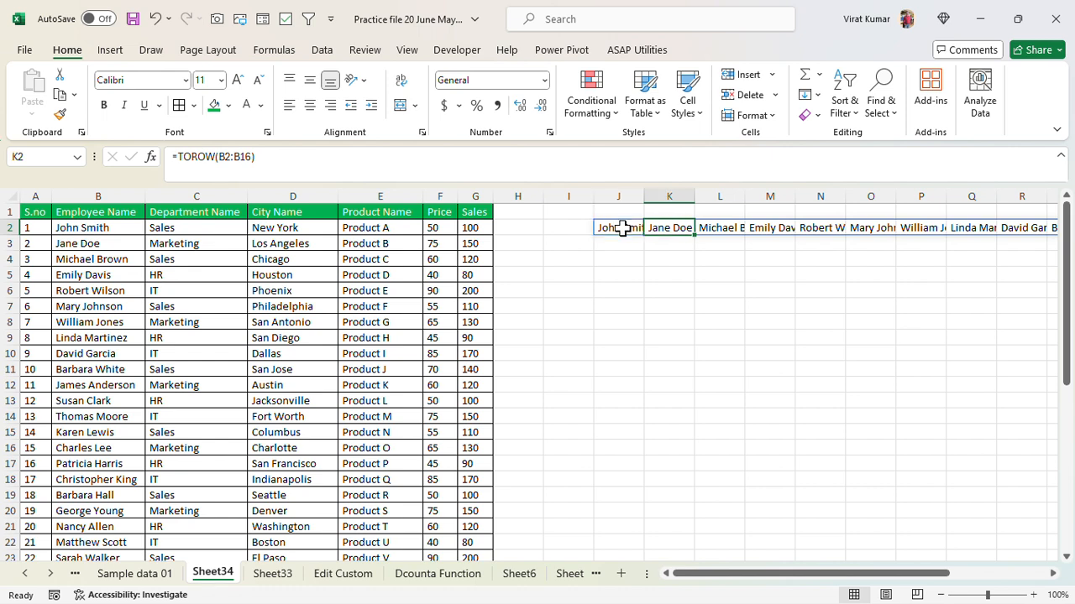
key(Right)
key(Right)
key(Right)
key(Right)
key(Right)
key(Right)
key(Right)
key(Right)
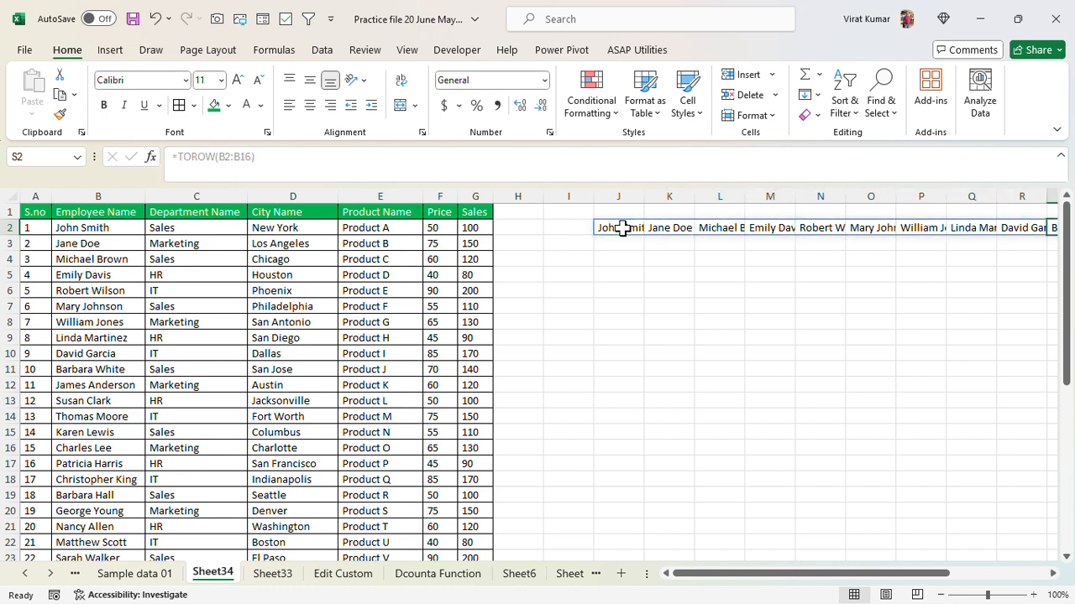
key(Right)
key(Right)
key(Right)
key(Left)
key(Left)
key(Left)
key(Left)
key(Left)
key(Left)
key(Left)
key(Left)
key(Left)
key(Left)
key(Left)
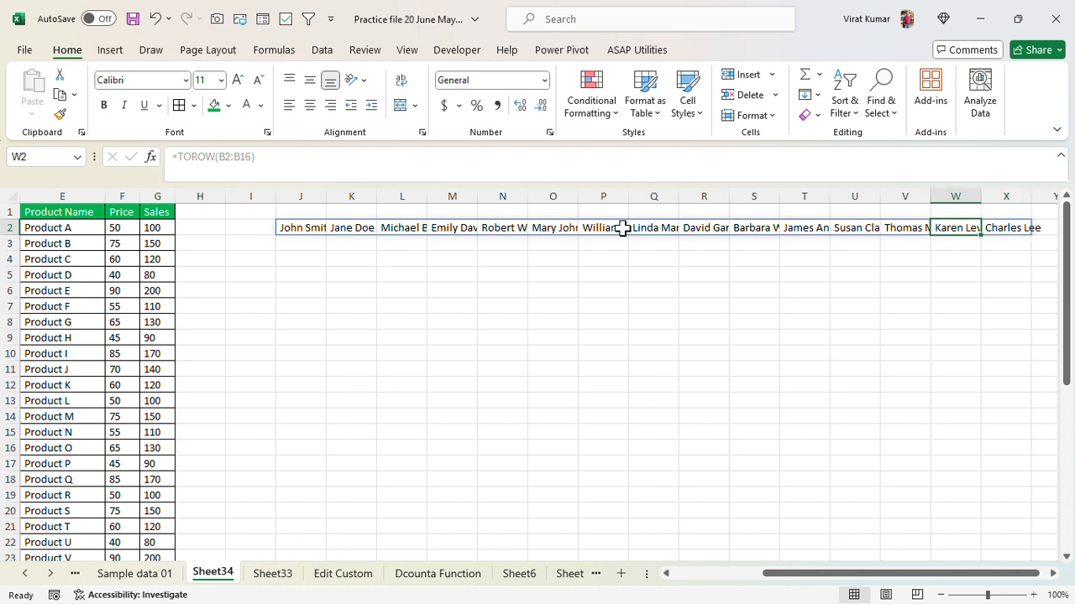
key(Left)
key(Left)
key(Left)
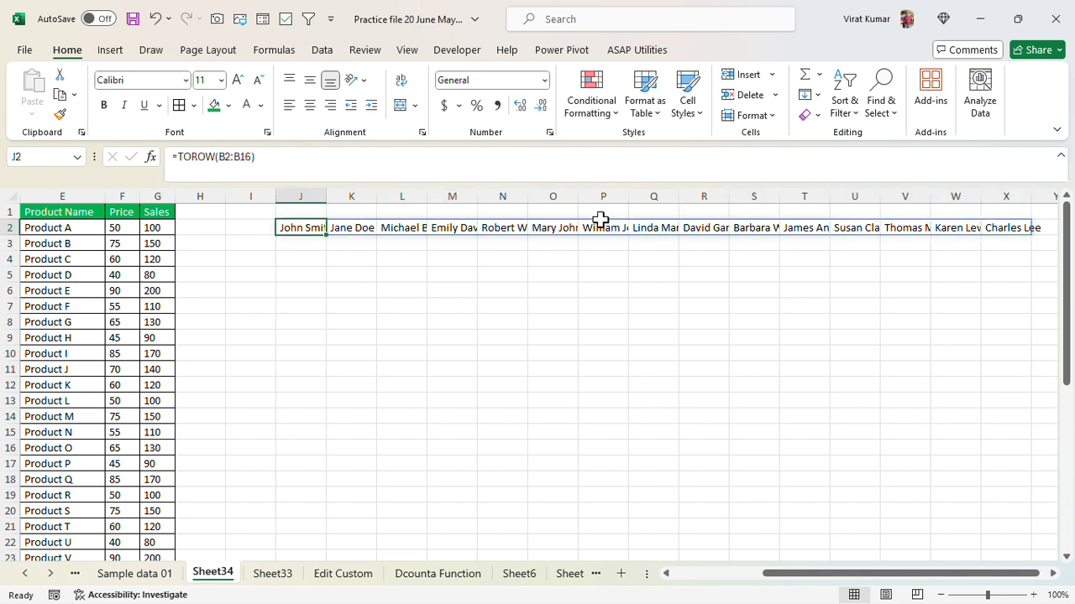
Enter =TOCOL(J2:Y2) in cell J4 to turn the row of names into one column, and widen column J to fit the names
click(304, 259)
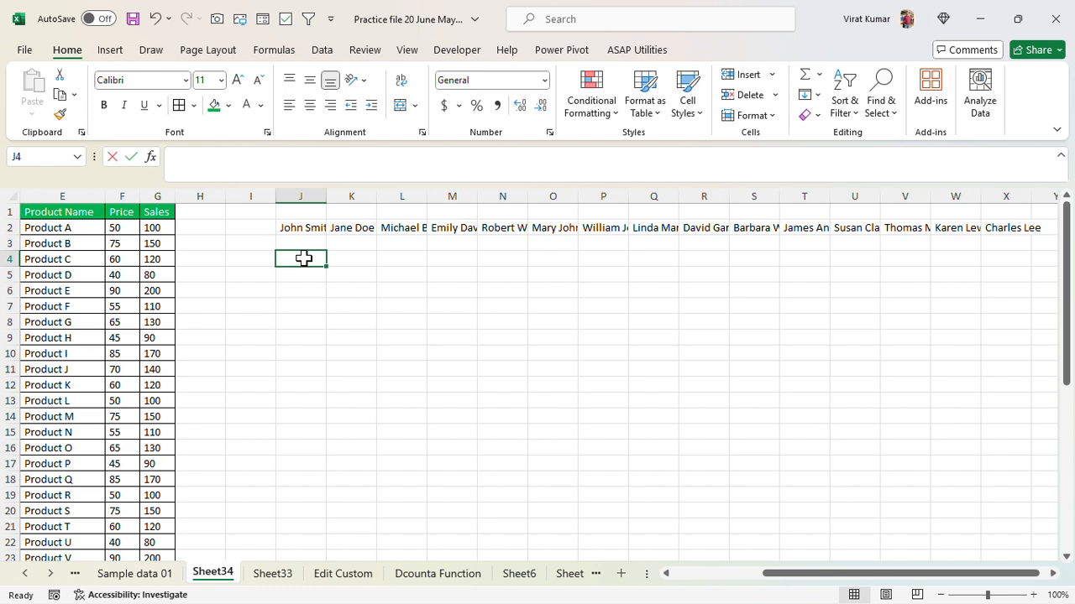
text(=to)
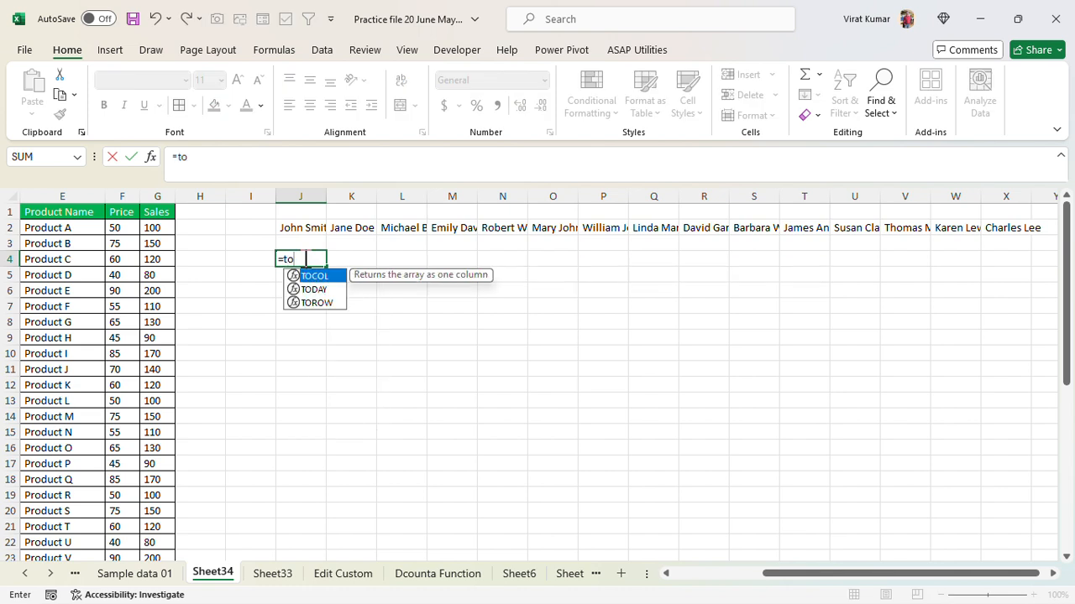
text(co)
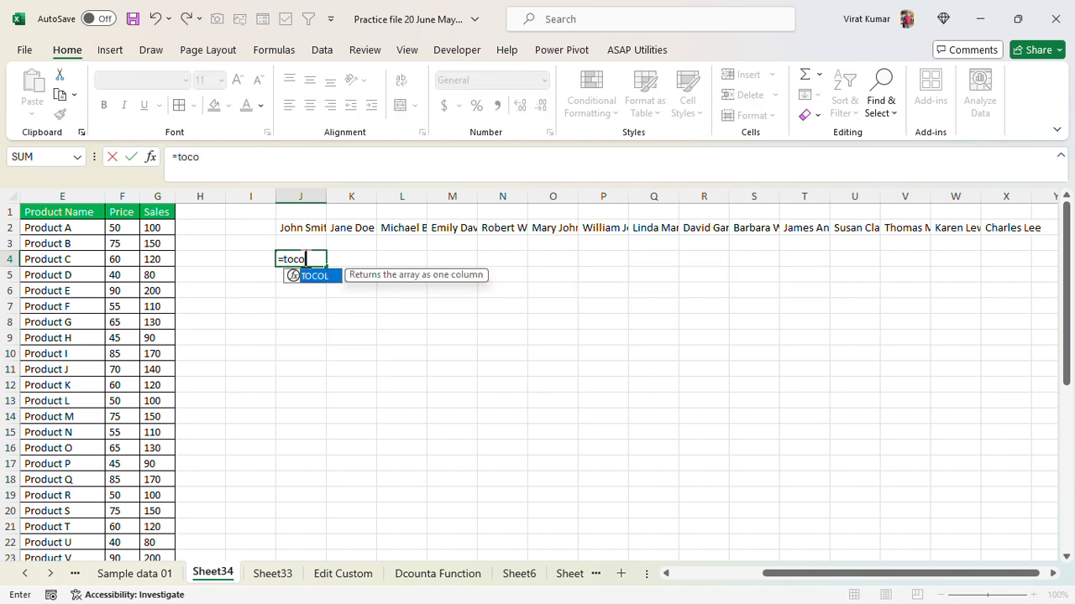
double_click(314, 276)
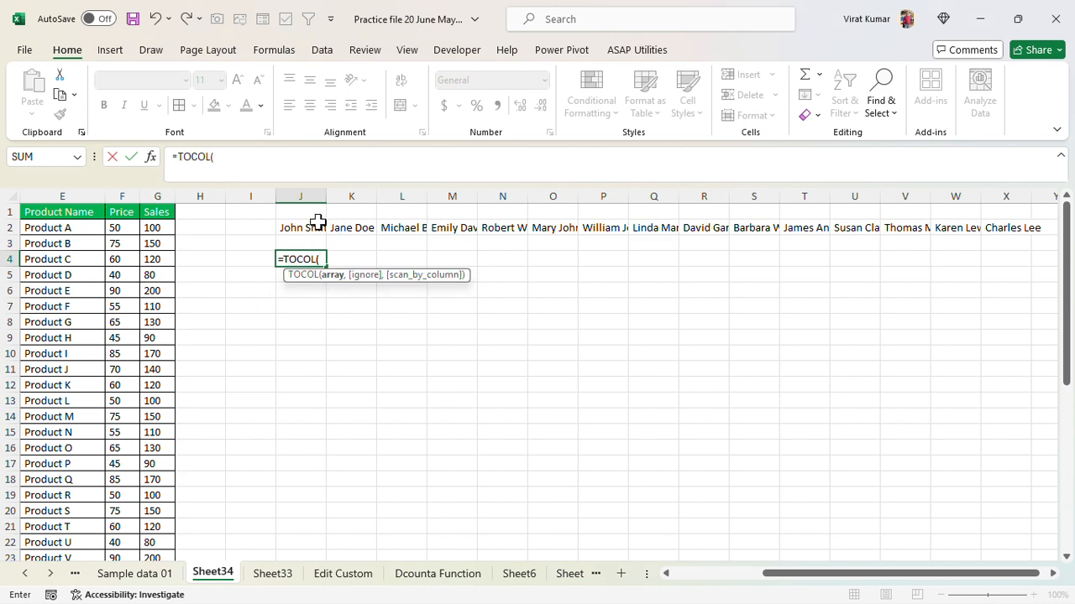
click(290, 228)
key(shift+Right)
key(shift+Right)
key(shift+Right)
key(shift+Right)
key(shift+Right)
key(shift+Right)
key(shift+Right)
key(shift+Right)
key(shift+Right)
key(shift+Right)
key(shift+Right)
key(shift+Right)
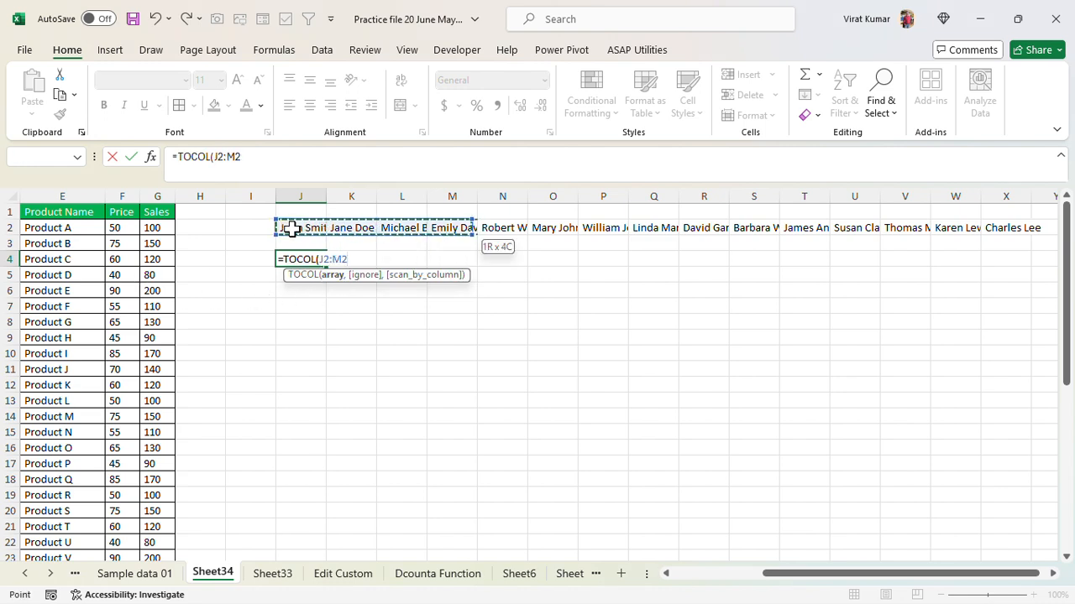
key(shift+Right)
key(shift+Right)
key(shift+Right)
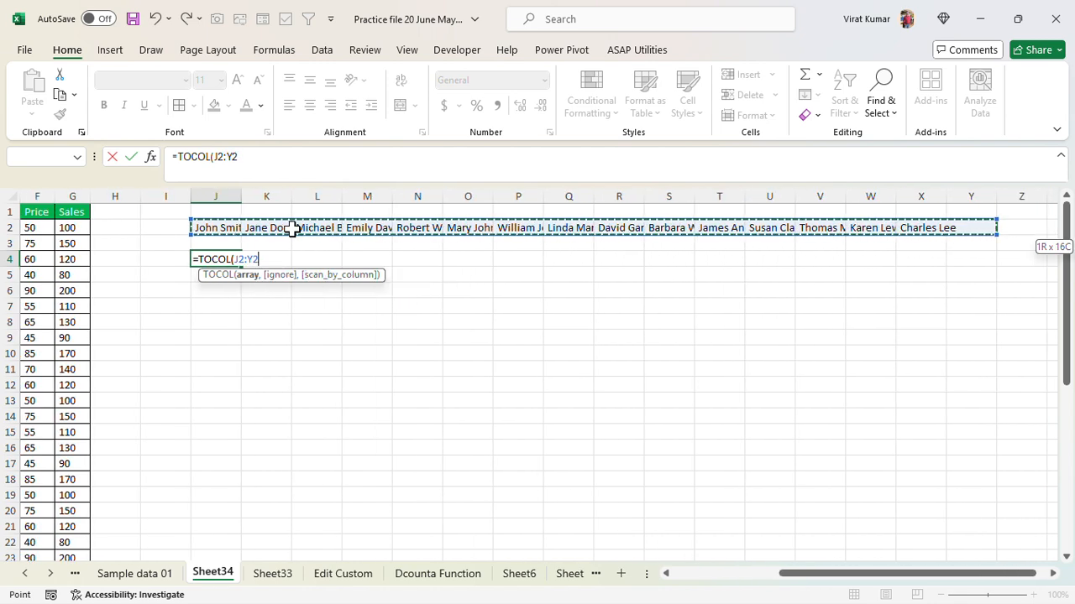
key(Return)
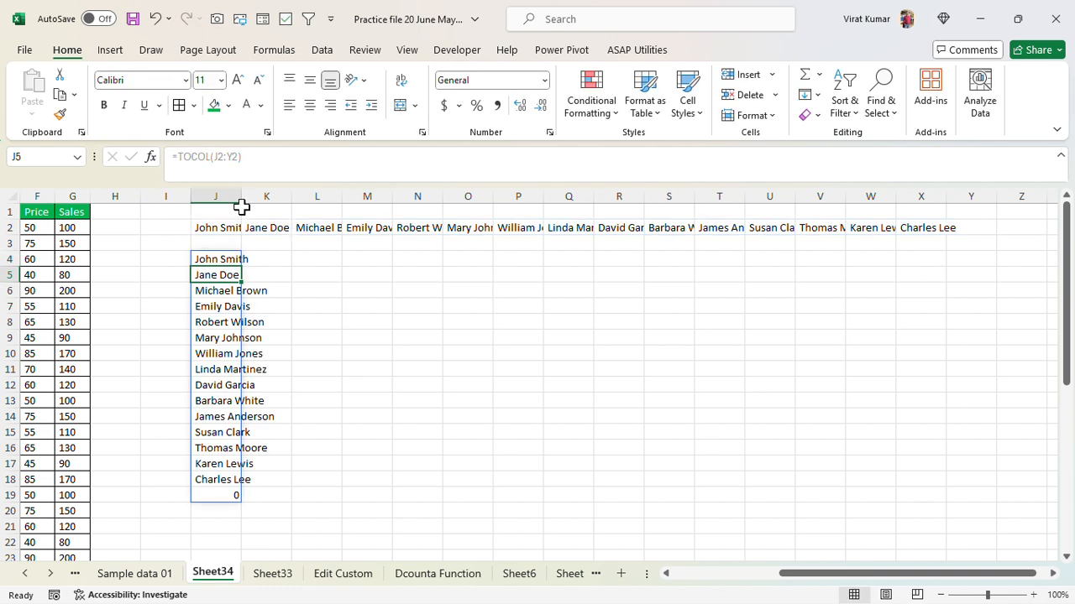
drag(241, 200, 282, 202)
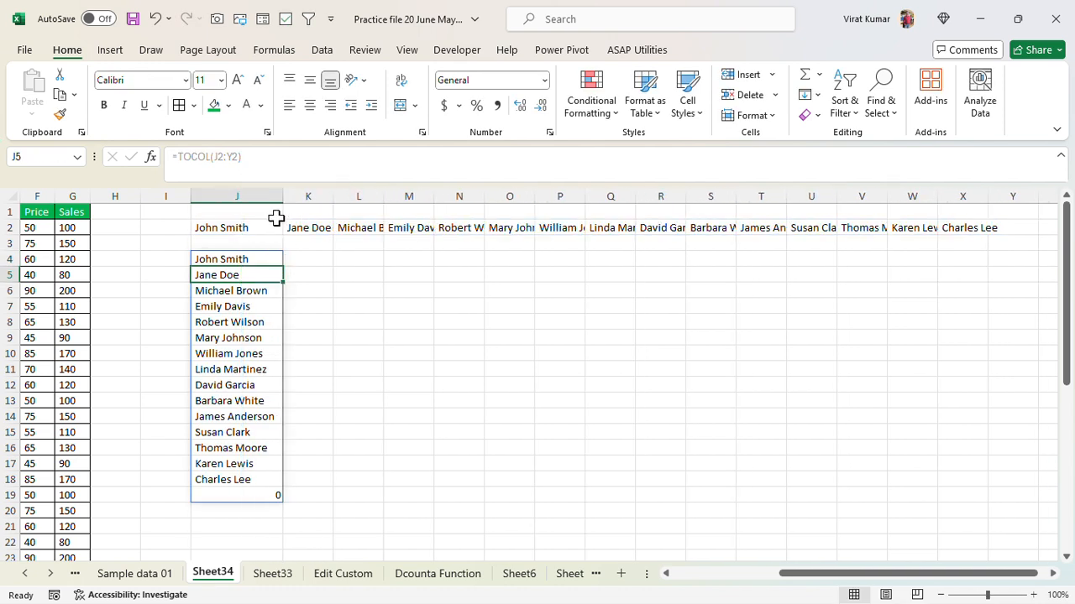
Check the stacked names in column J against the TOROW row above and the source table
click(262, 380)
key(Up)
key(Up)
key(Up)
key(Up)
key(Up)
key(Up)
key(Up)
key(Up)
key(Up)
key(Up)
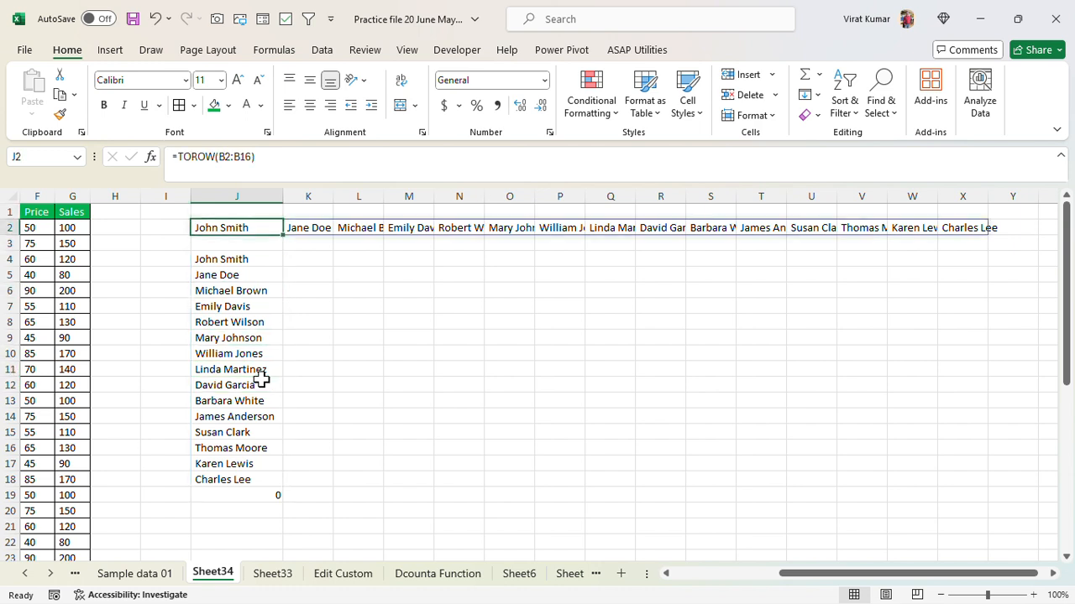
key(ctrl+Left)
key(ctrl+Left)
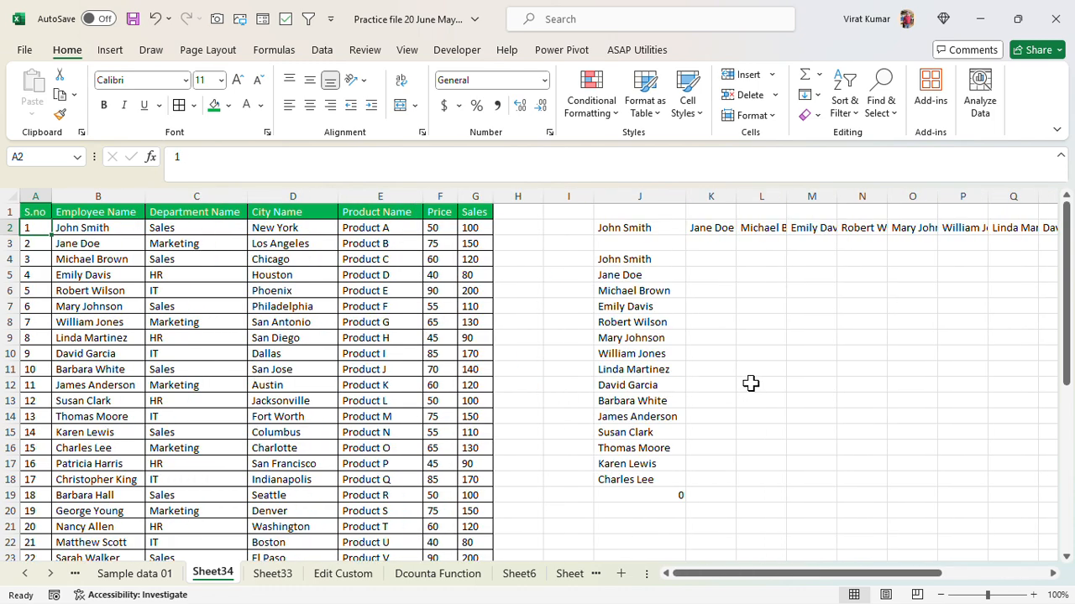
Enter =HSTACK(J4:J11,J12:J18) in cell K4 to place the two name ranges side by side, and widen columns K and L
click(714, 260)
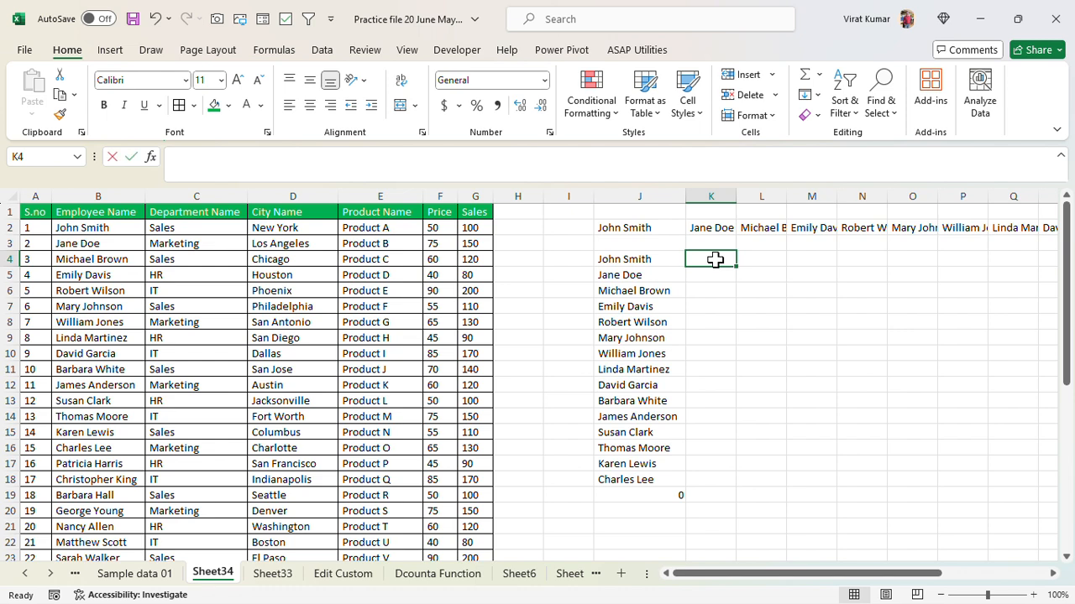
text(=hs)
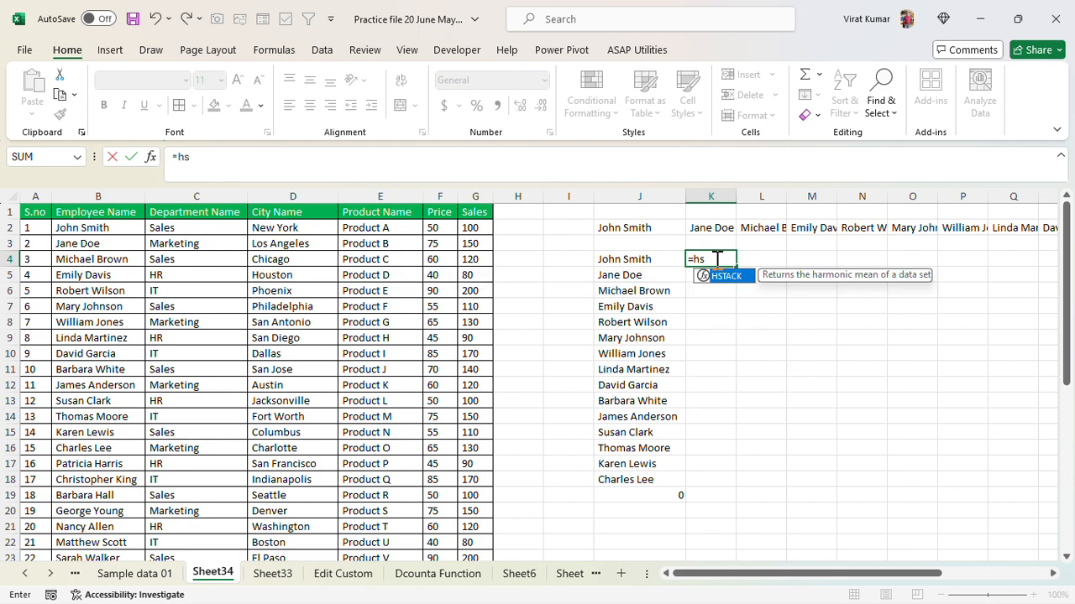
text(t)
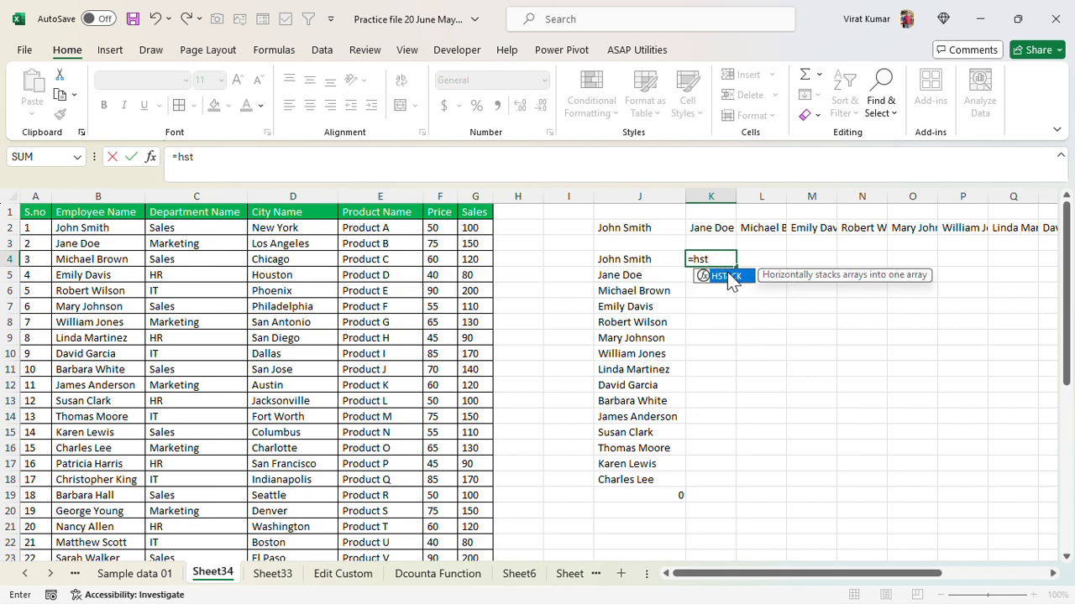
double_click(728, 282)
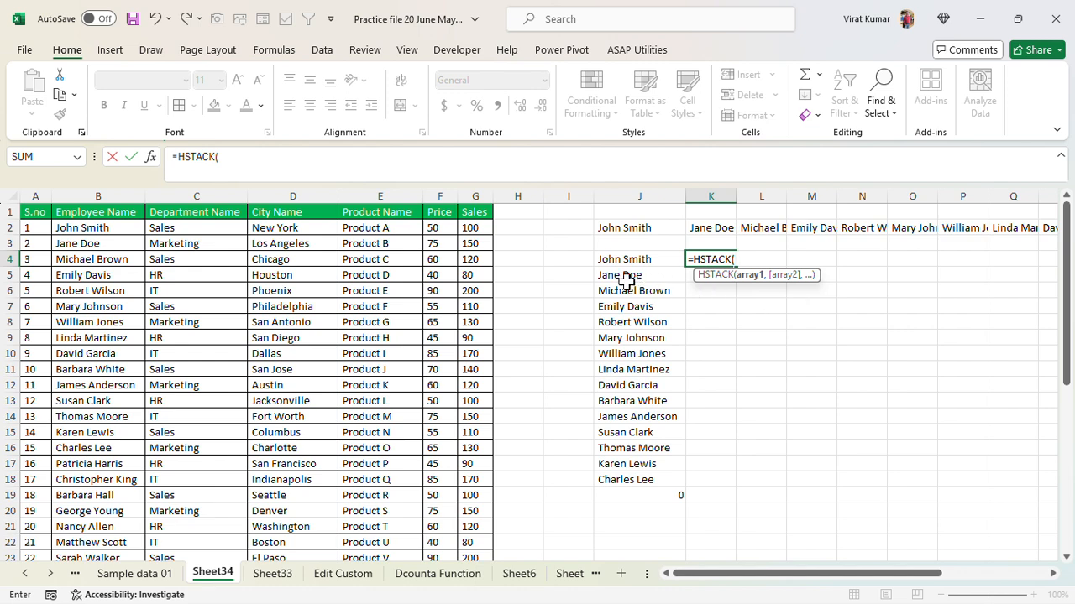
drag(610, 258, 608, 361)
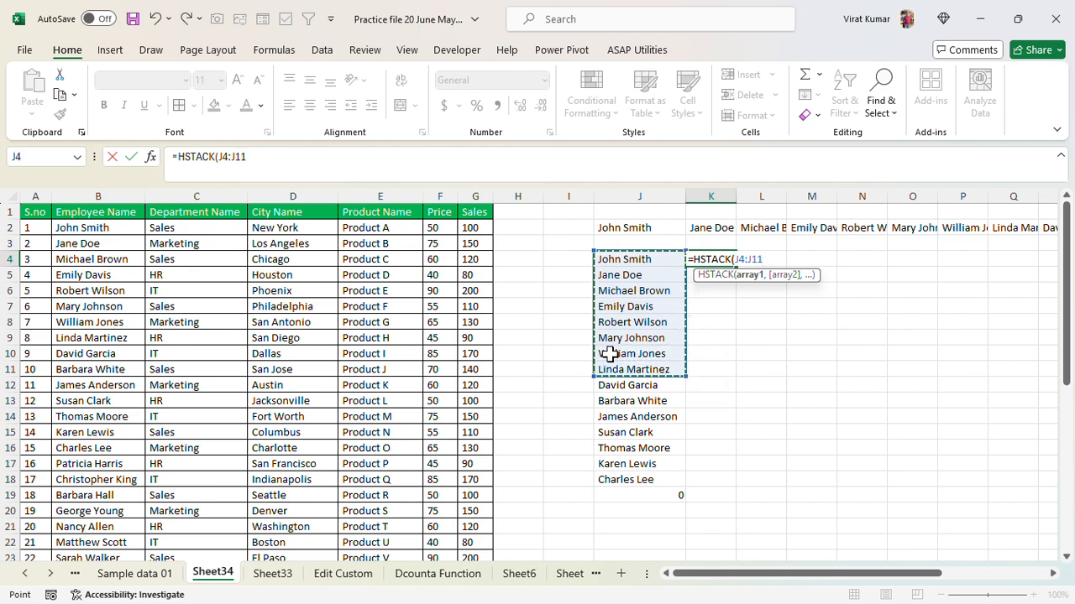
text(,)
drag(612, 385, 614, 481)
text())
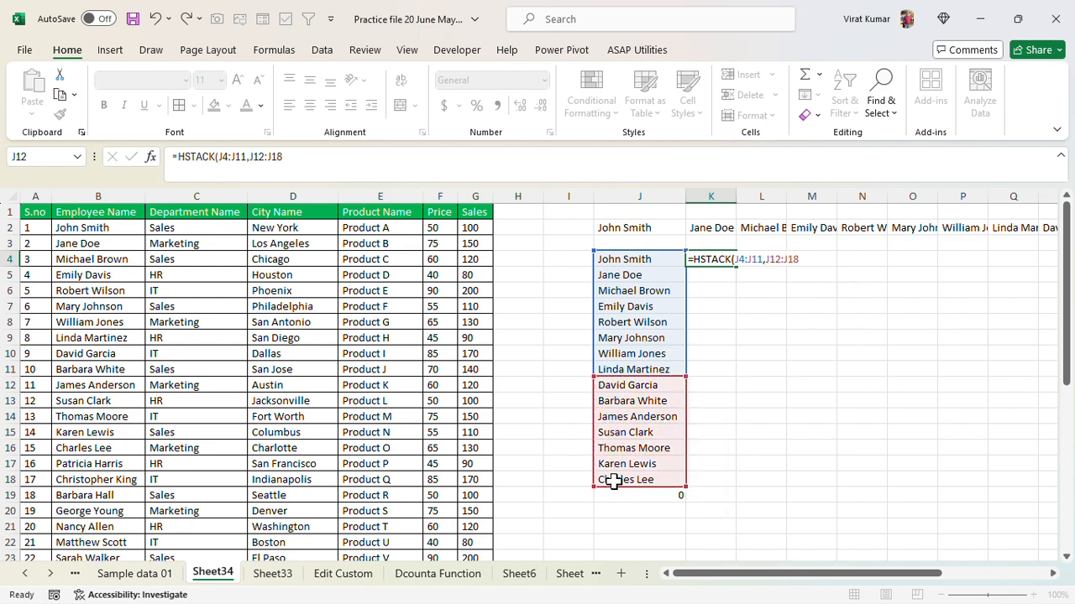
key(Return)
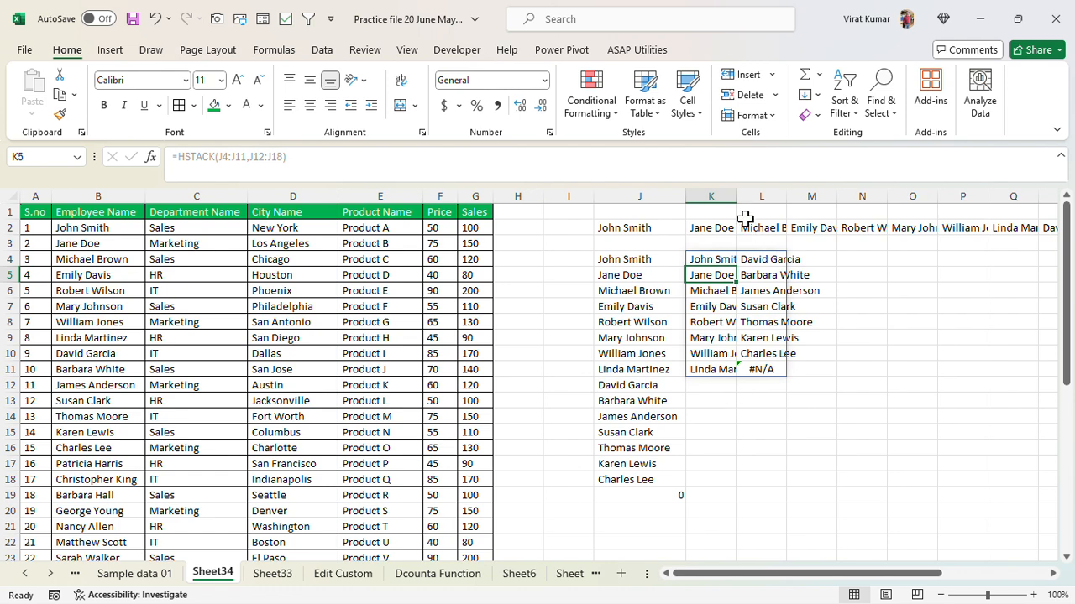
drag(736, 197, 895, 206)
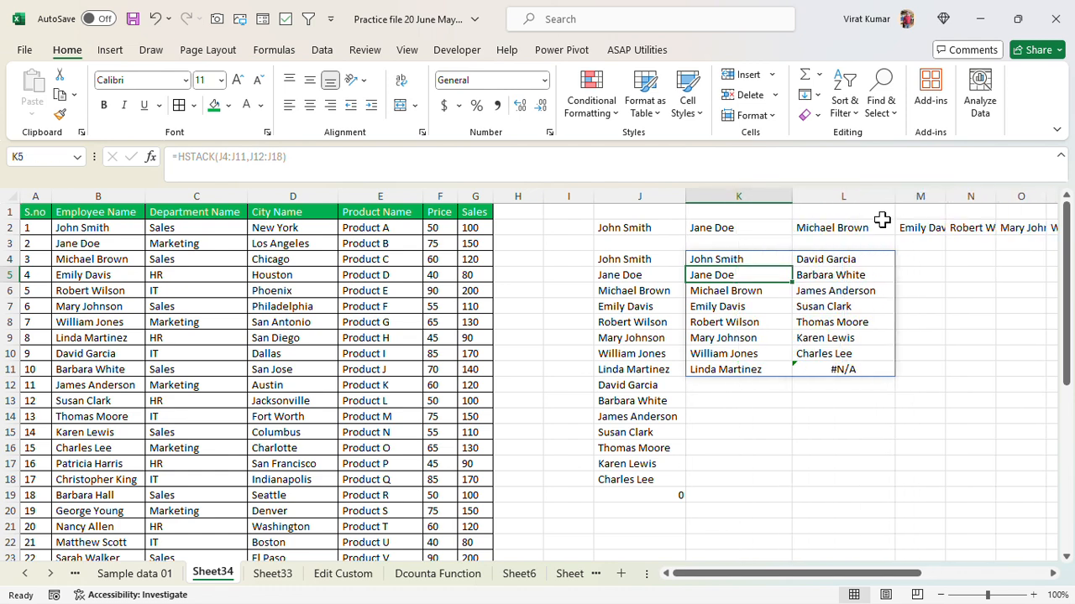
Examine the side-by-side name lists produced by the HSTACK formula in K4:L11
click(729, 294)
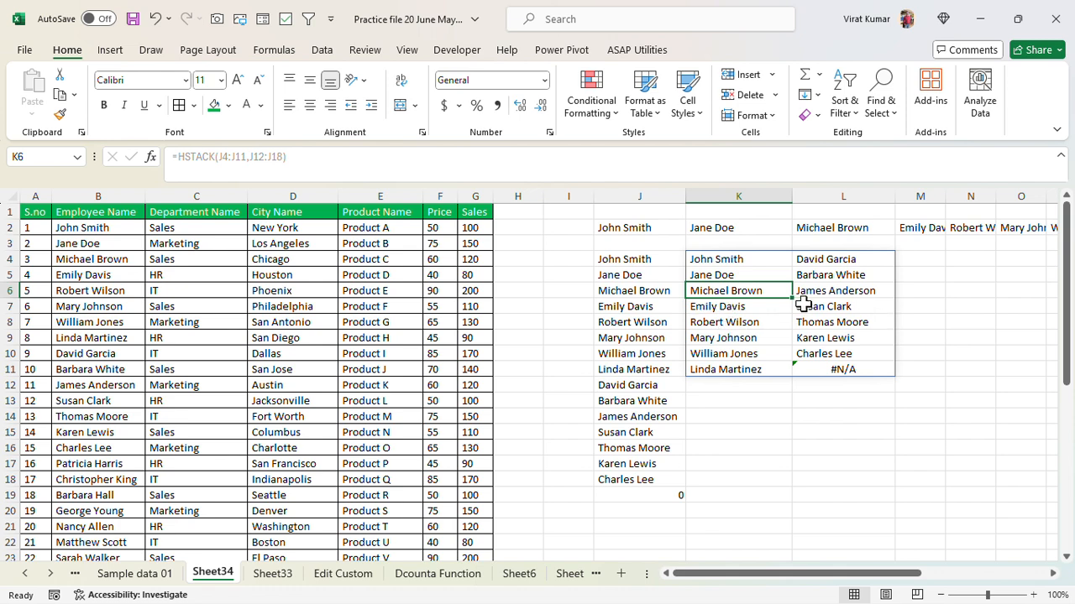
click(703, 260)
click(731, 434)
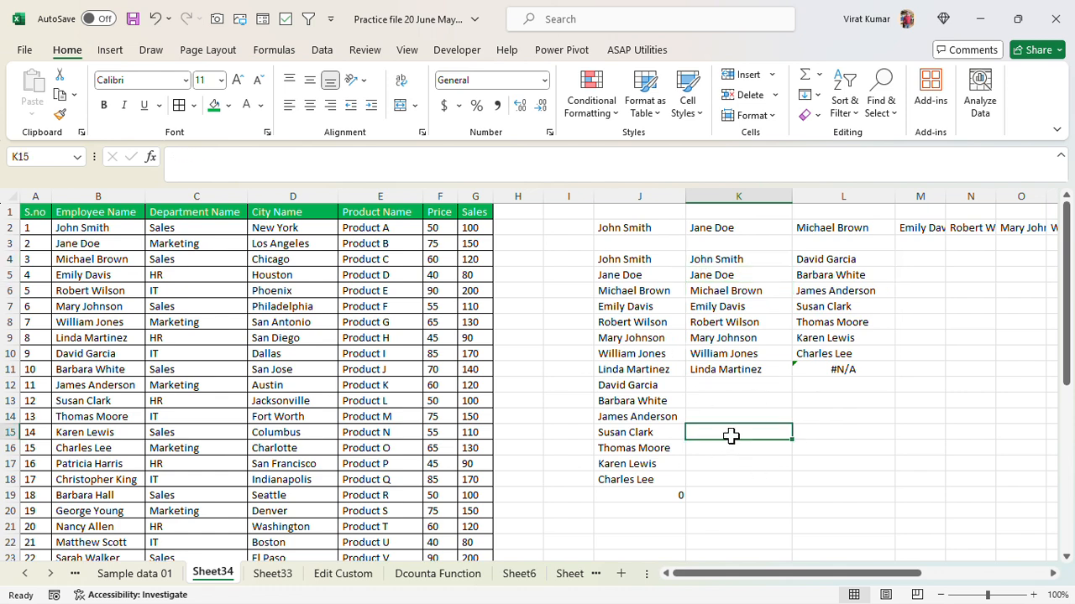
key(Right)
key(Right)
key(Right)
key(Right)
key(Right)
key(Up)
key(Up)
key(Up)
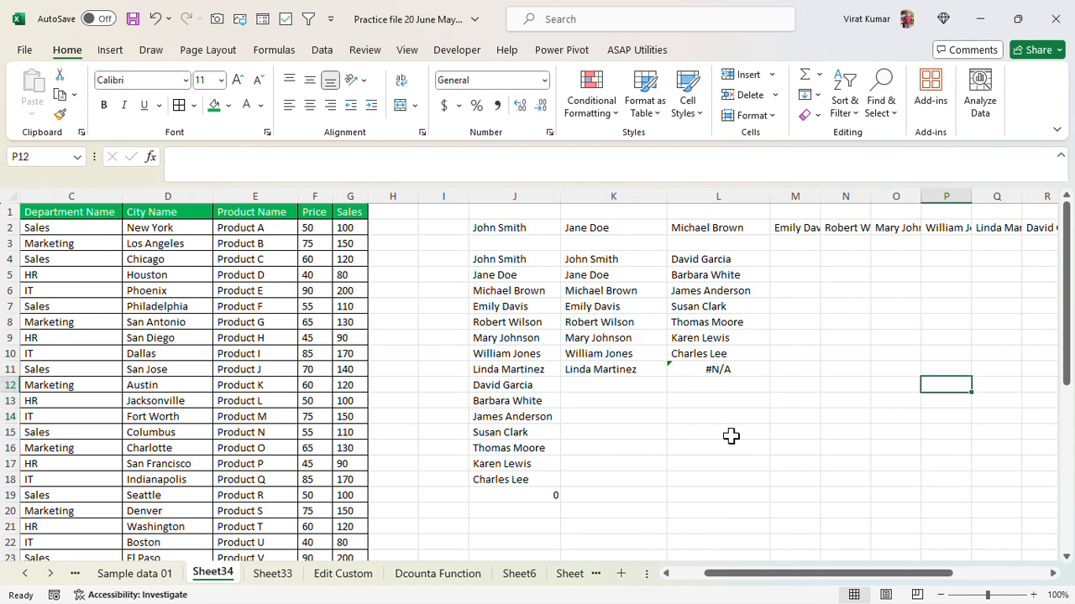
Enter =VSTACK(K4:K11,L4:L10,J4:J11) in cell M4 to stack the three name ranges in one column, and widen column M
click(804, 262)
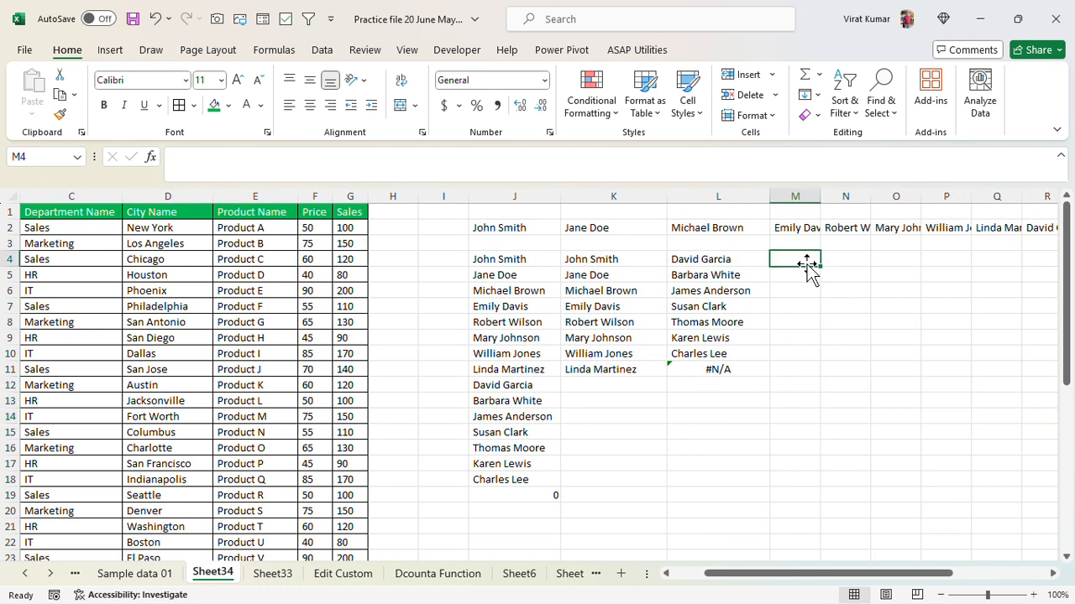
text(=vs)
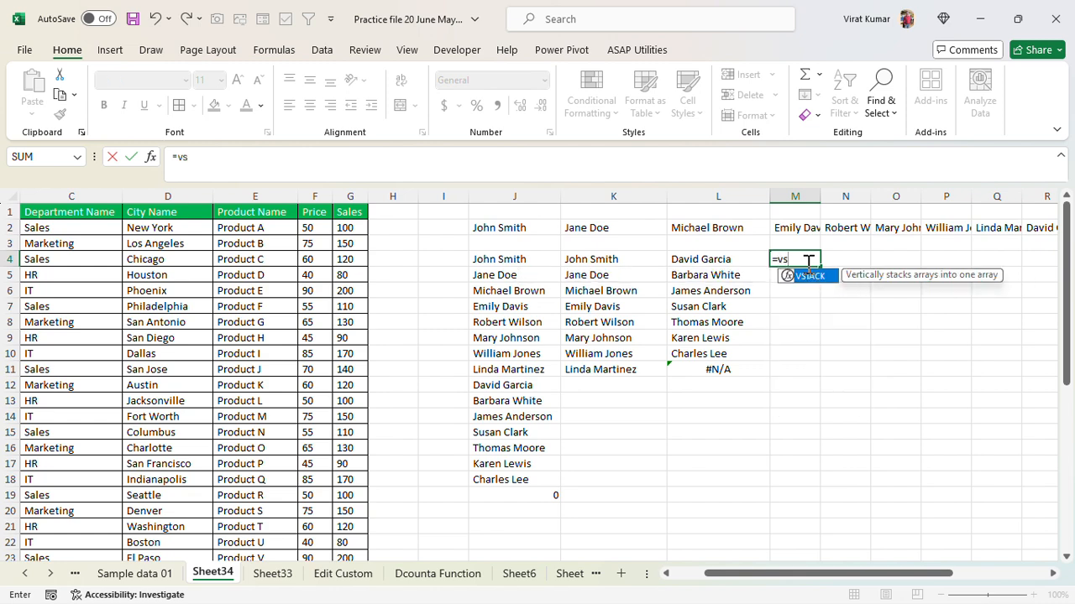
text(t)
double_click(808, 277)
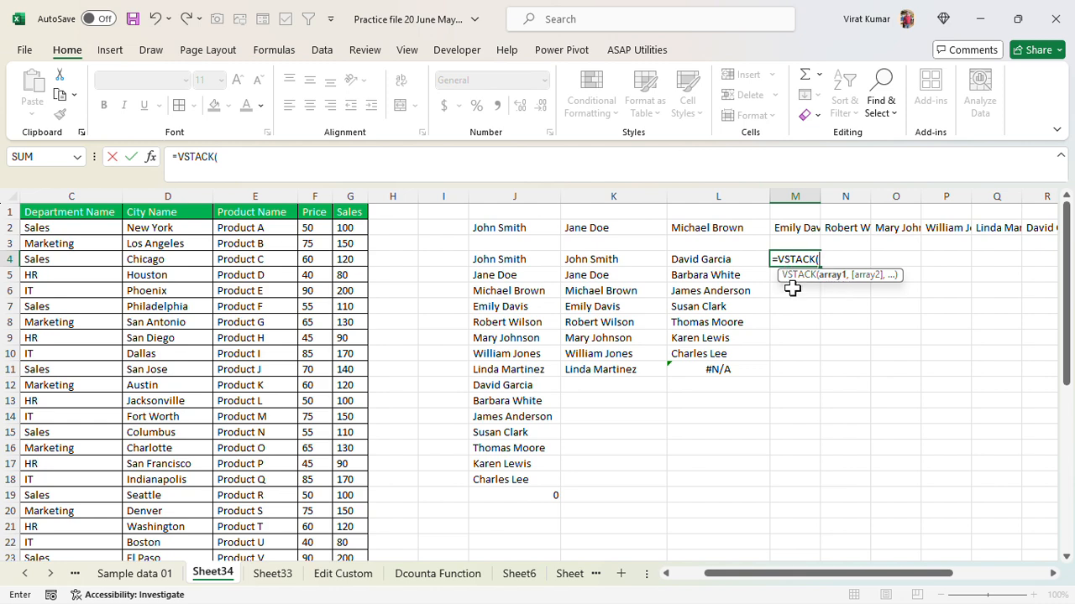
drag(597, 259, 606, 374)
text(,)
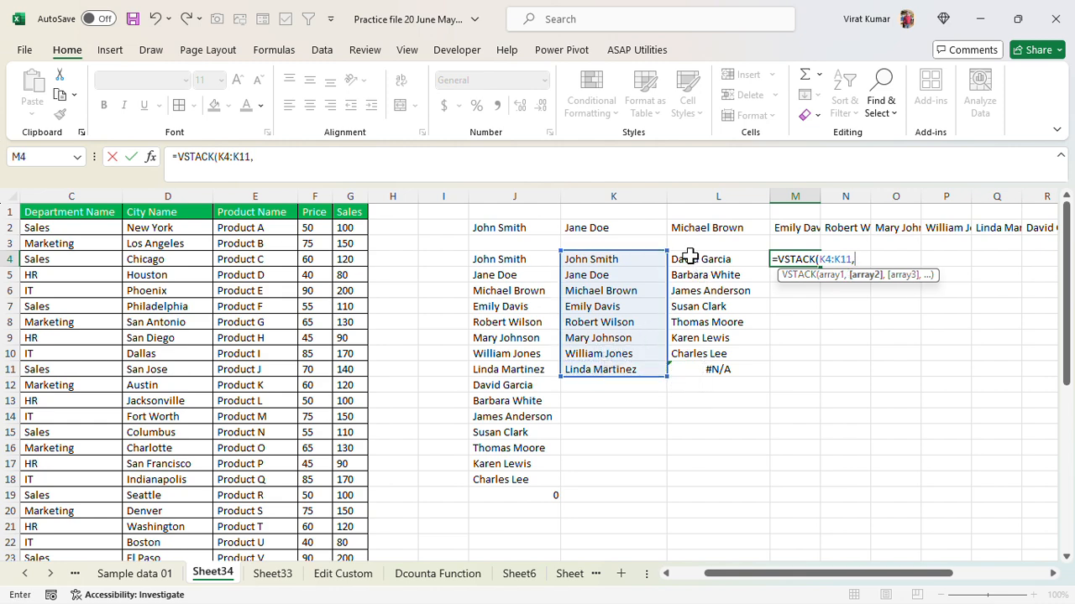
drag(688, 257, 690, 348)
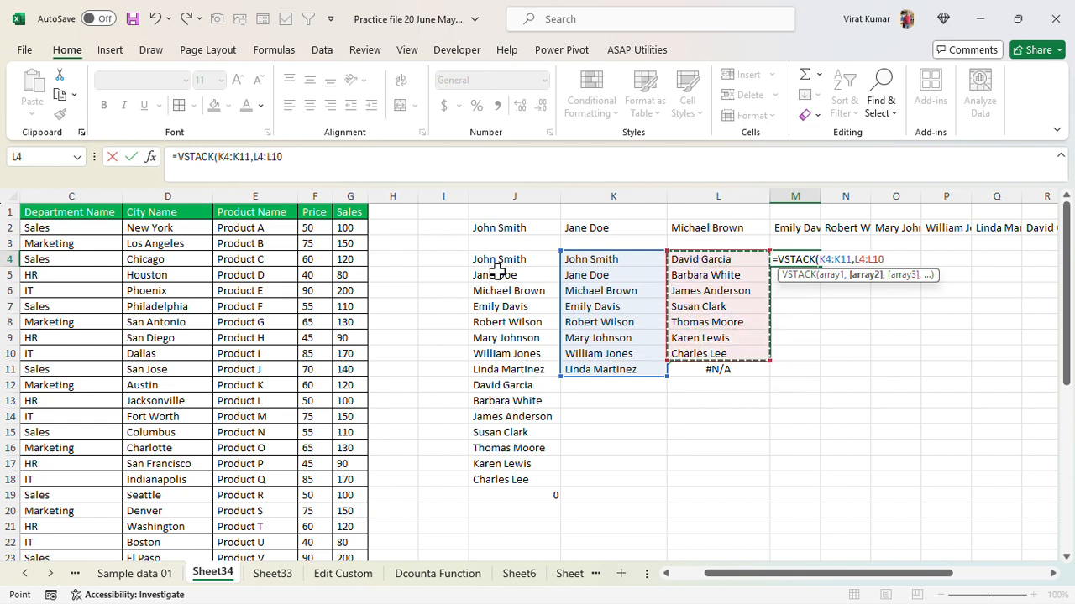
text(,)
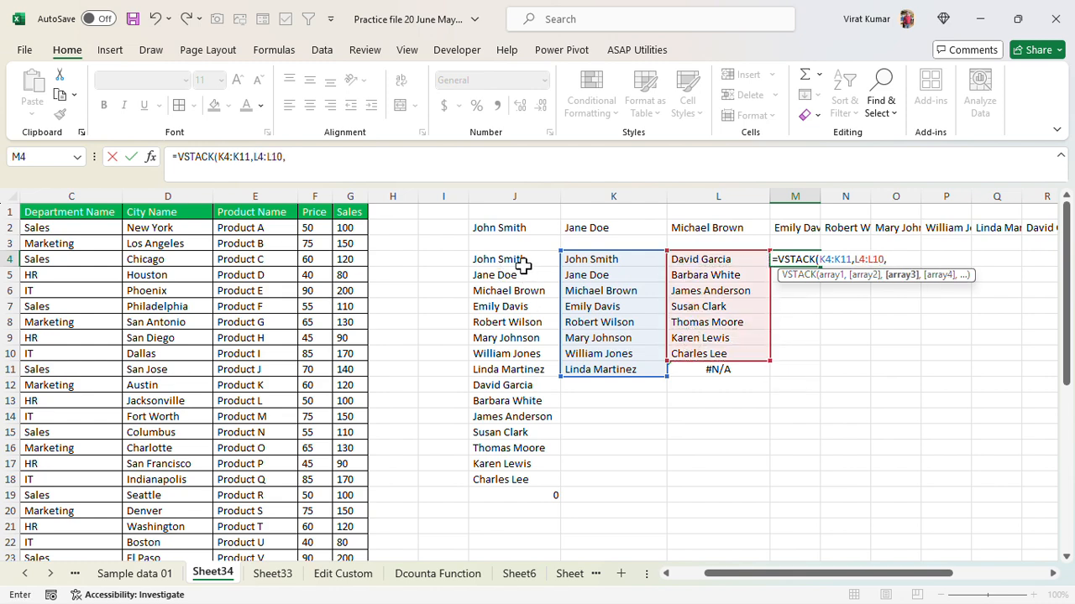
drag(511, 258, 508, 371)
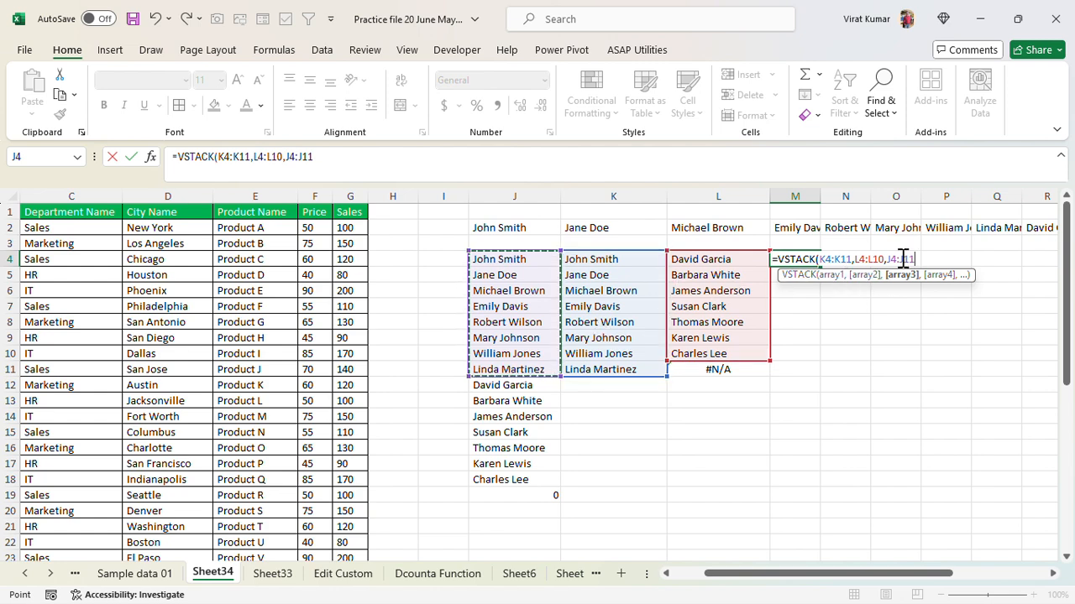
text())
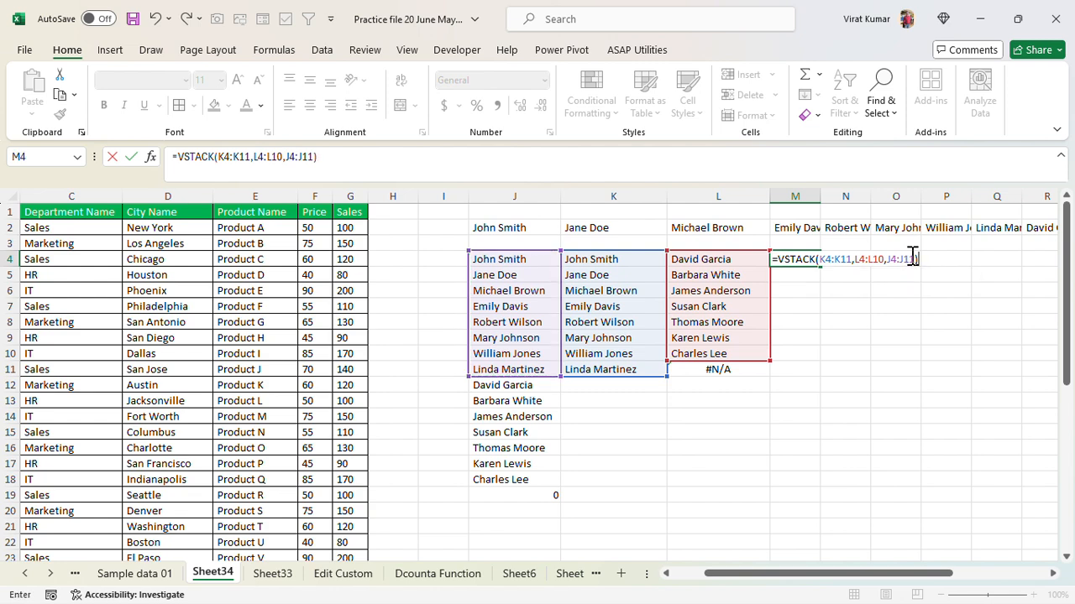
key(Return)
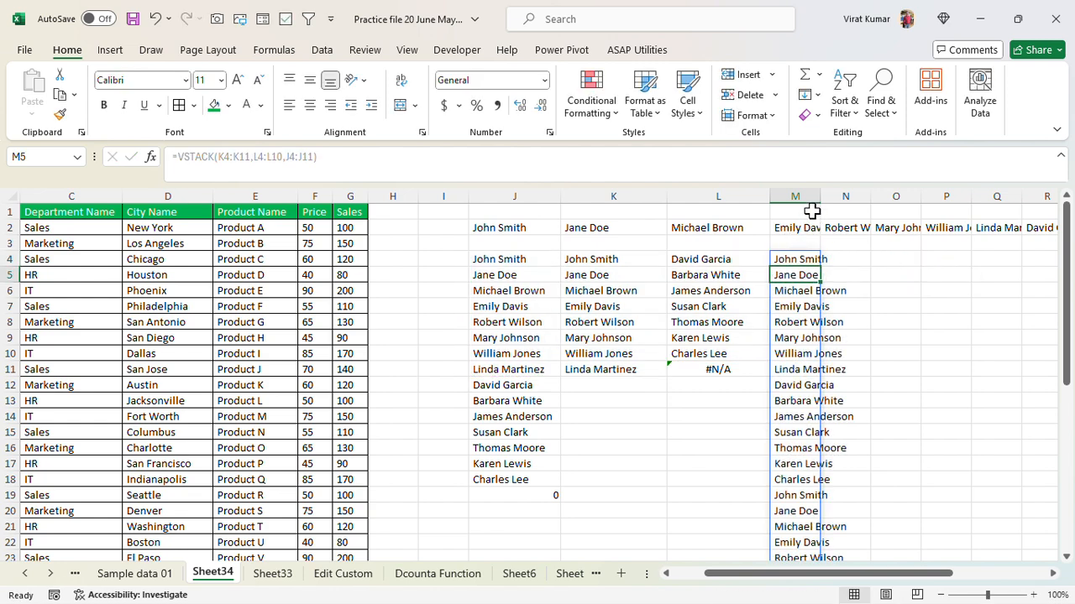
drag(820, 202, 851, 201)
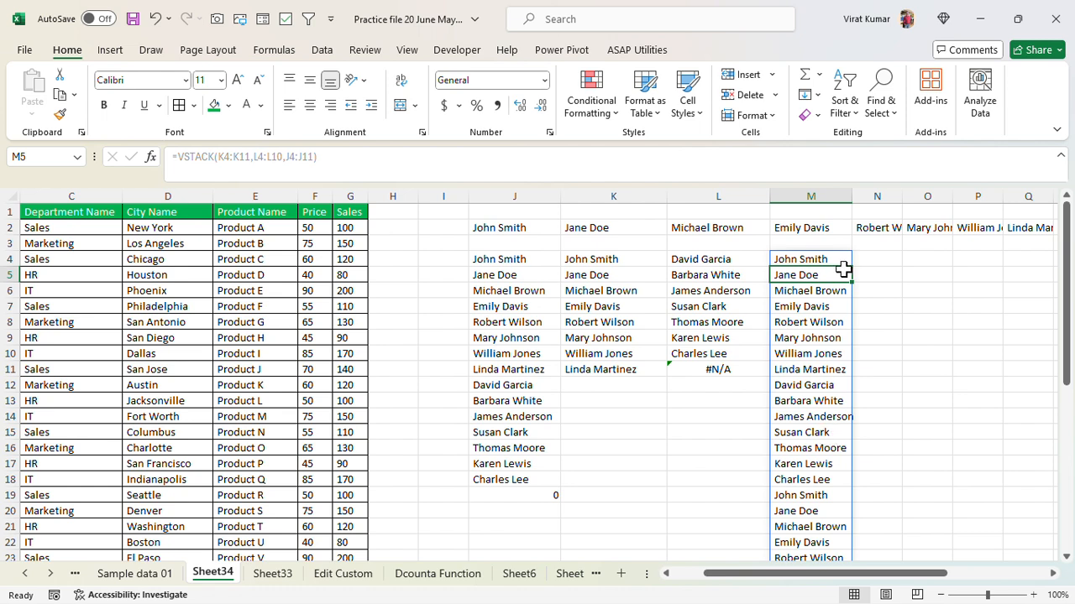
Start a WRAPROWS formula in cell P5, in the empty area beside the stacked names
click(519, 229)
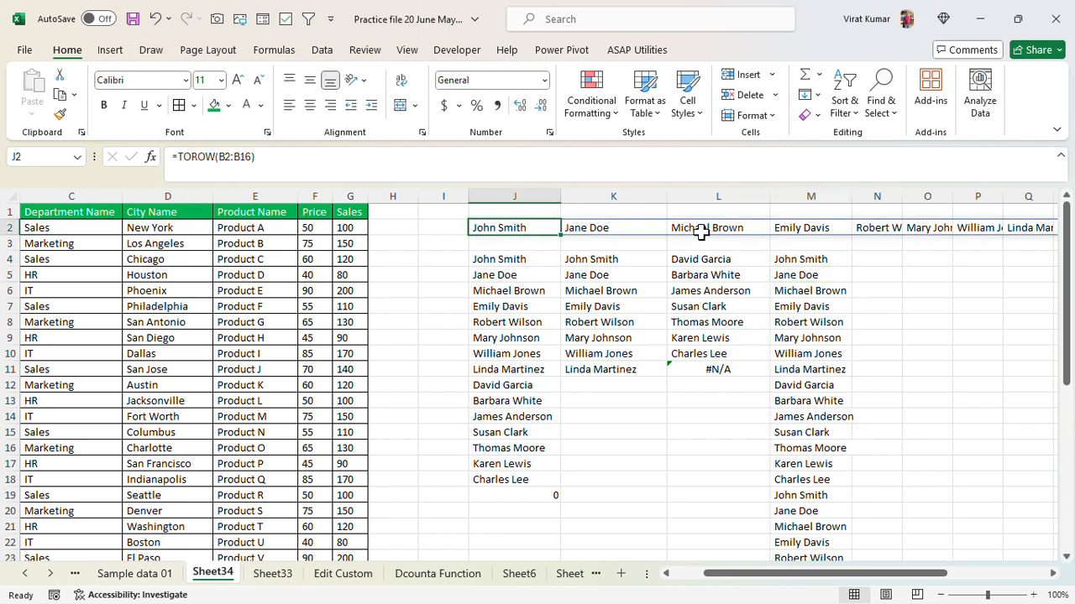
click(885, 263)
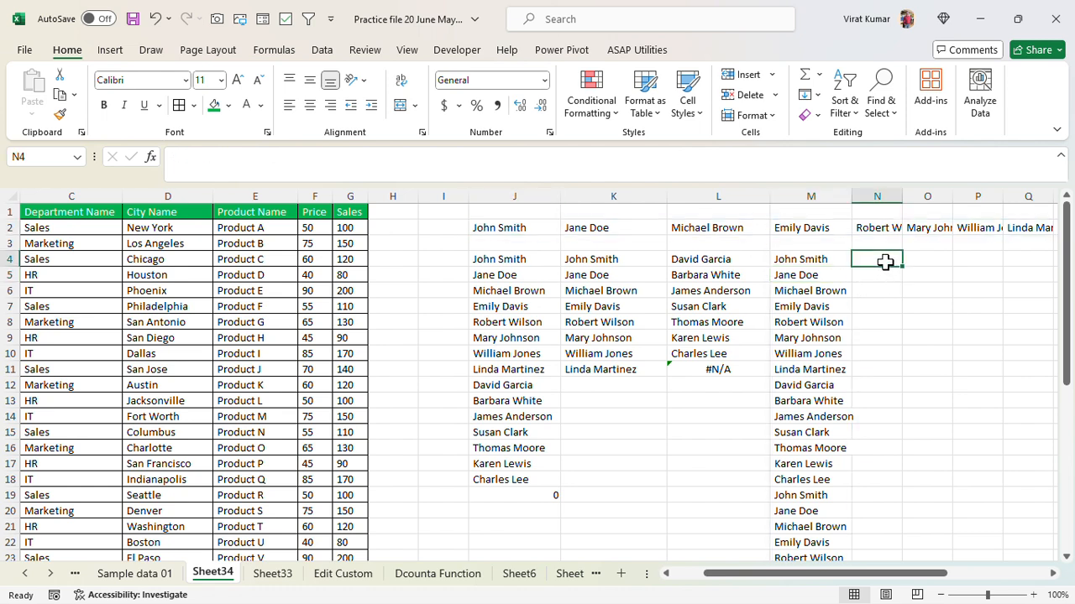
key(Right)
key(Right)
key(Right)
key(Right)
key(Right)
key(Right)
key(Right)
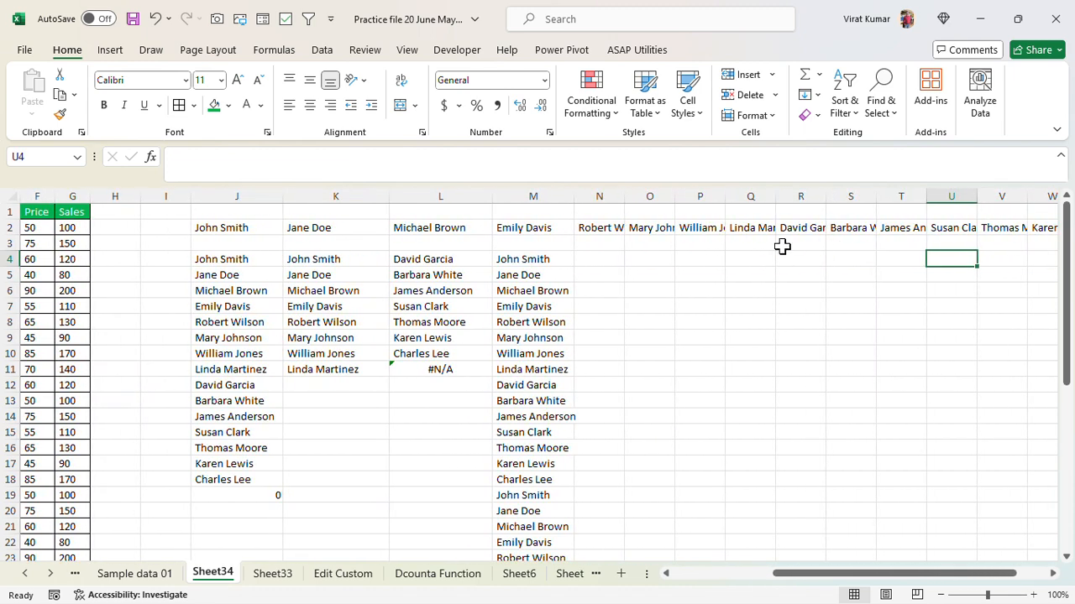
click(696, 278)
text(=wrap)
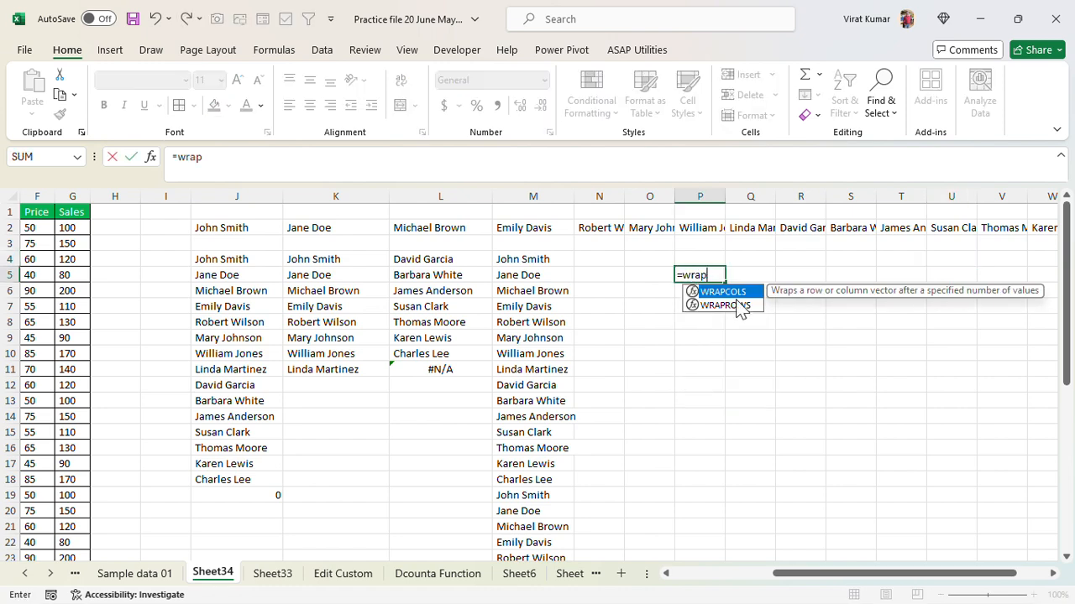
click(729, 307)
double_click(729, 307)
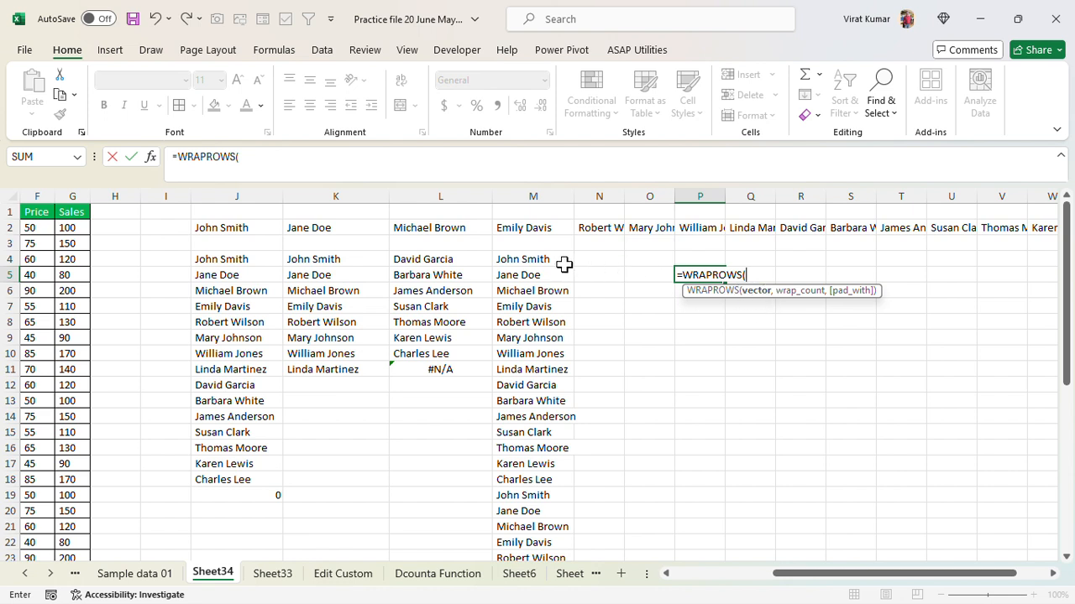
drag(534, 258, 539, 327)
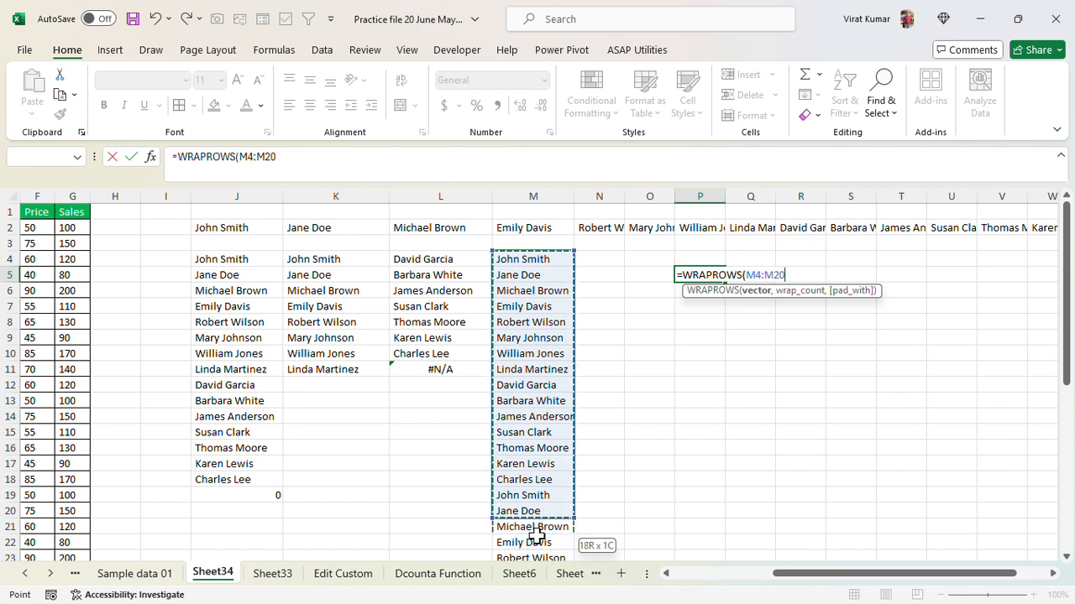
mouse_move(534, 558)
mouse_down()
mouse_move(547, 513)
mouse_move(544, 542)
mouse_up()
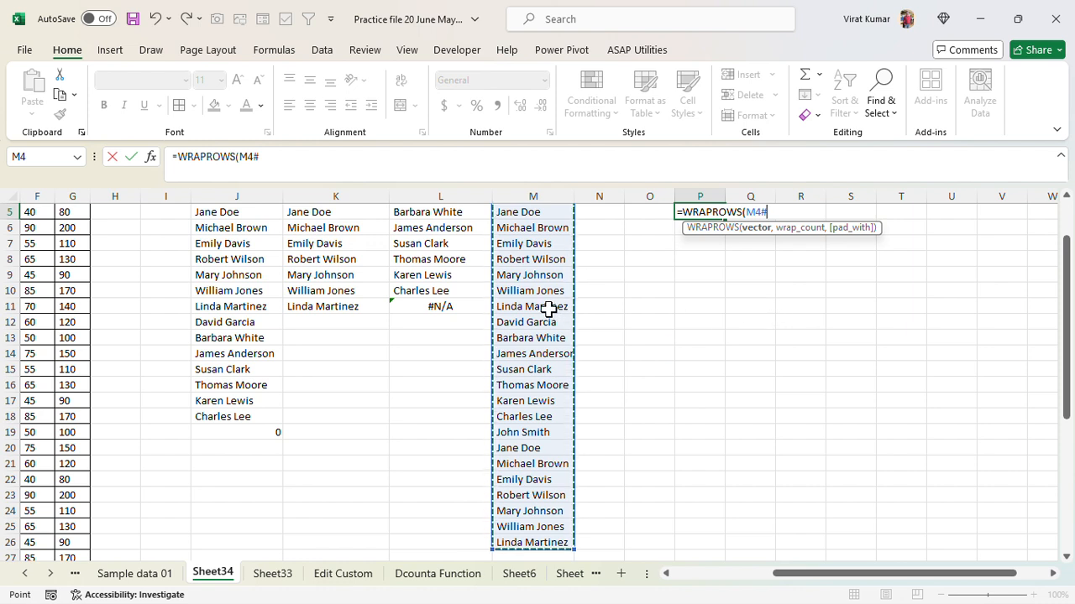
key(BackSpace)
key(BackSpace)
key(BackSpace)
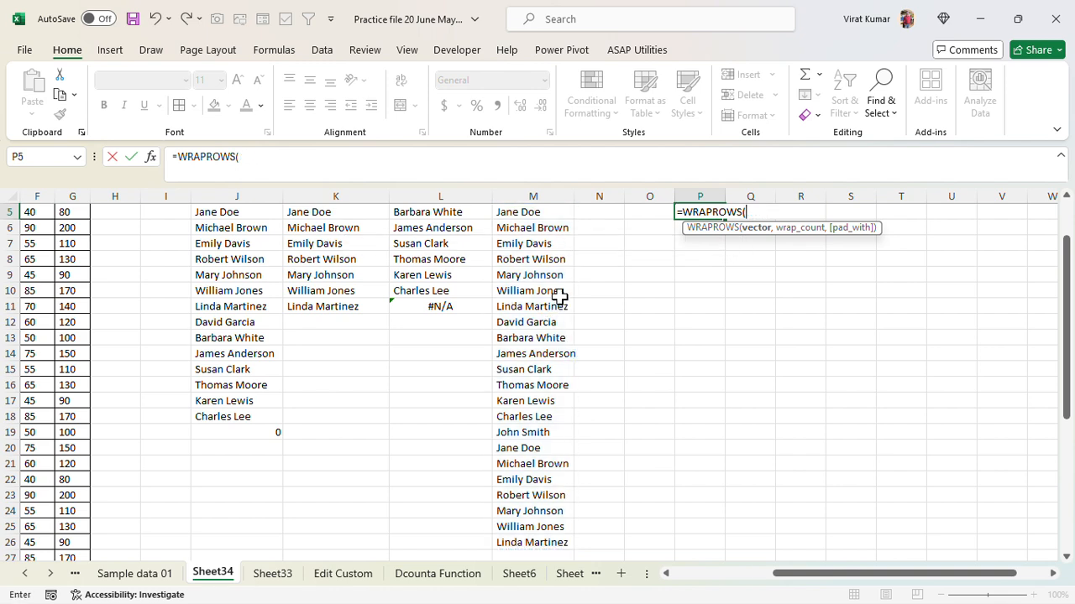
Use the employee names in B2:B16 of the source table as the vector of the WRAPROWS formula
drag(1060, 268, 1062, 214)
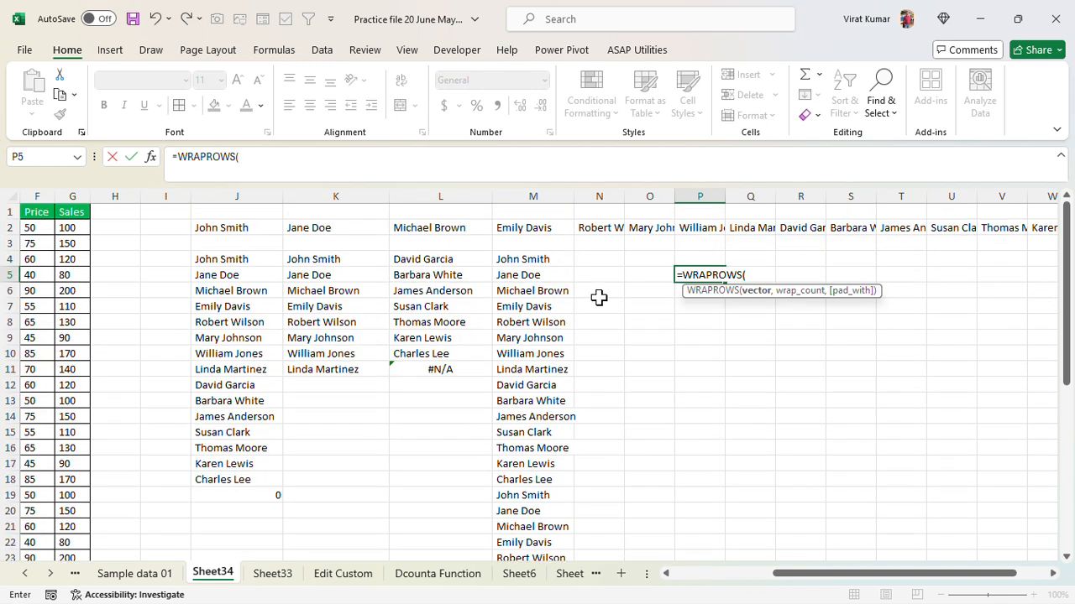
click(84, 294)
key(Left)
key(Left)
key(Left)
key(Left)
key(Left)
key(Left)
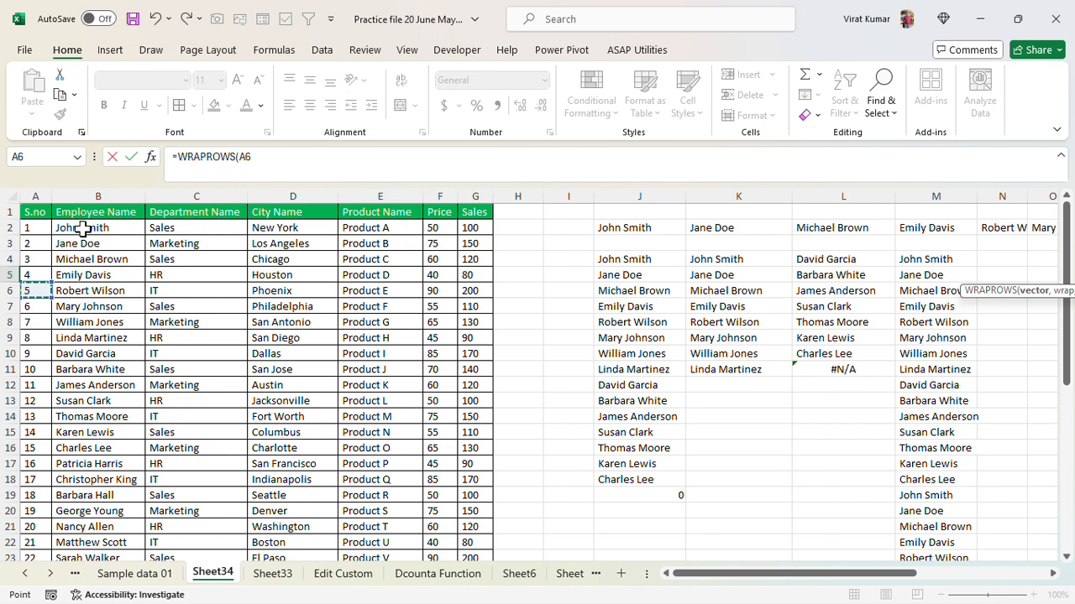
drag(84, 226, 97, 448)
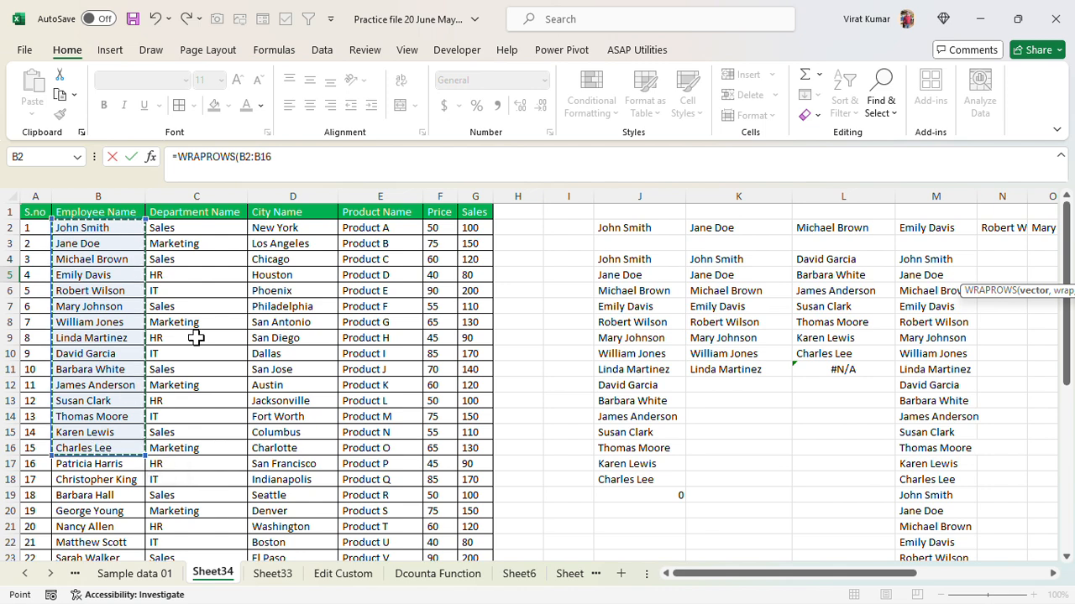
Complete the P5 formula as =WRAPROWS(B2:B16,3) and widen columns P, Q and R to fit the names
click(278, 156)
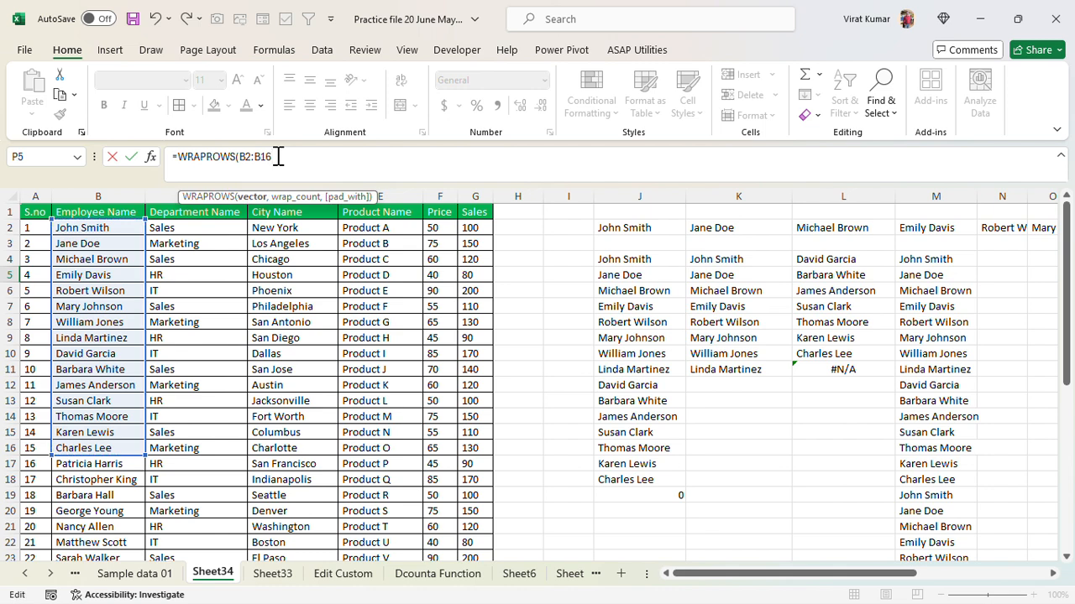
text(,3)
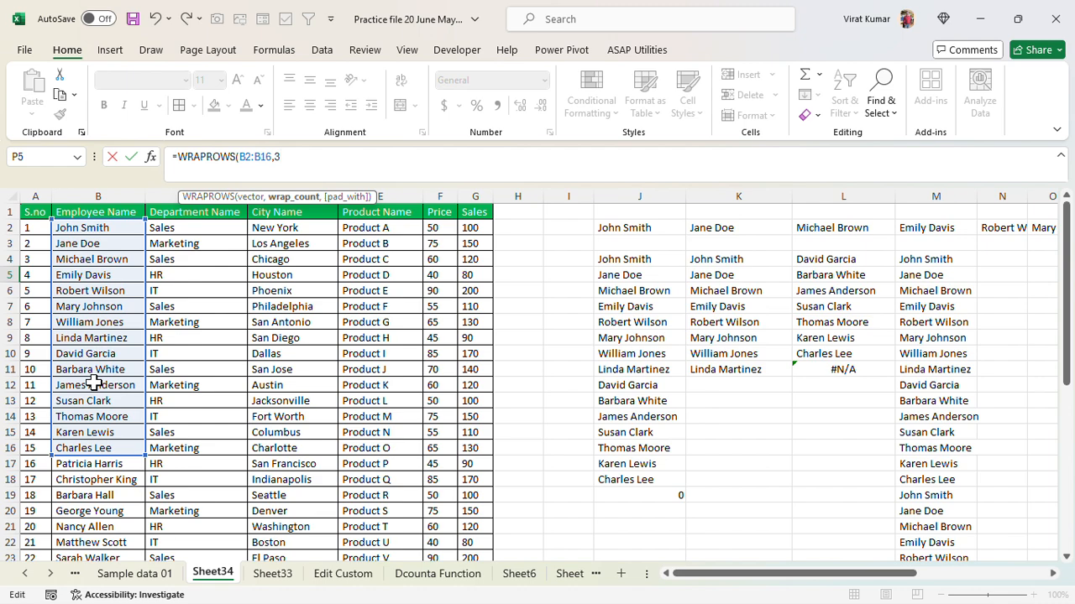
text())
key(Return)
key(Right)
key(Right)
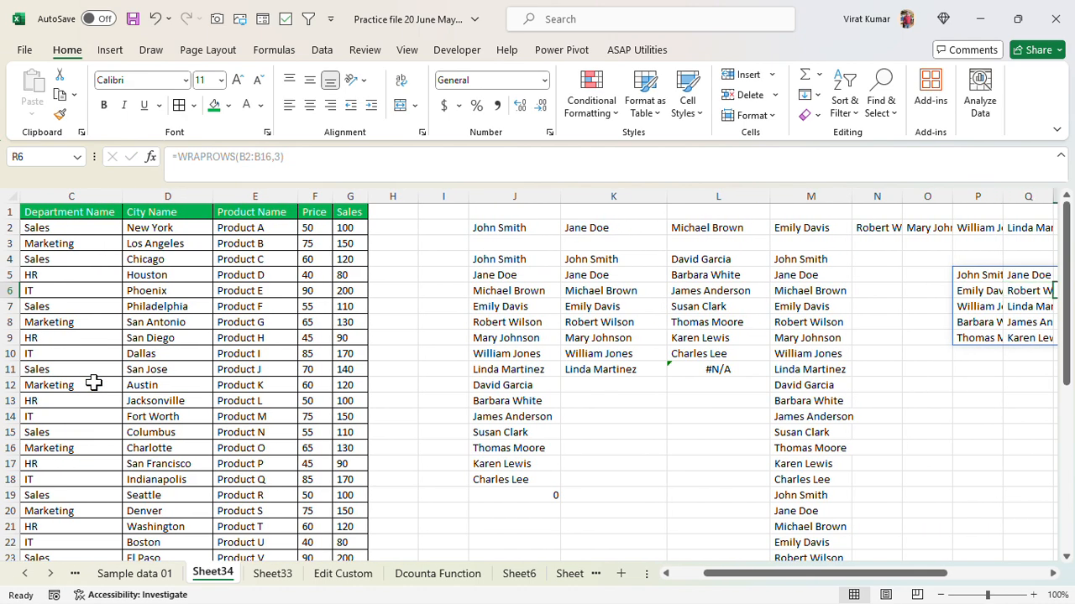
key(Right)
key(Right)
key(Right)
key(Right)
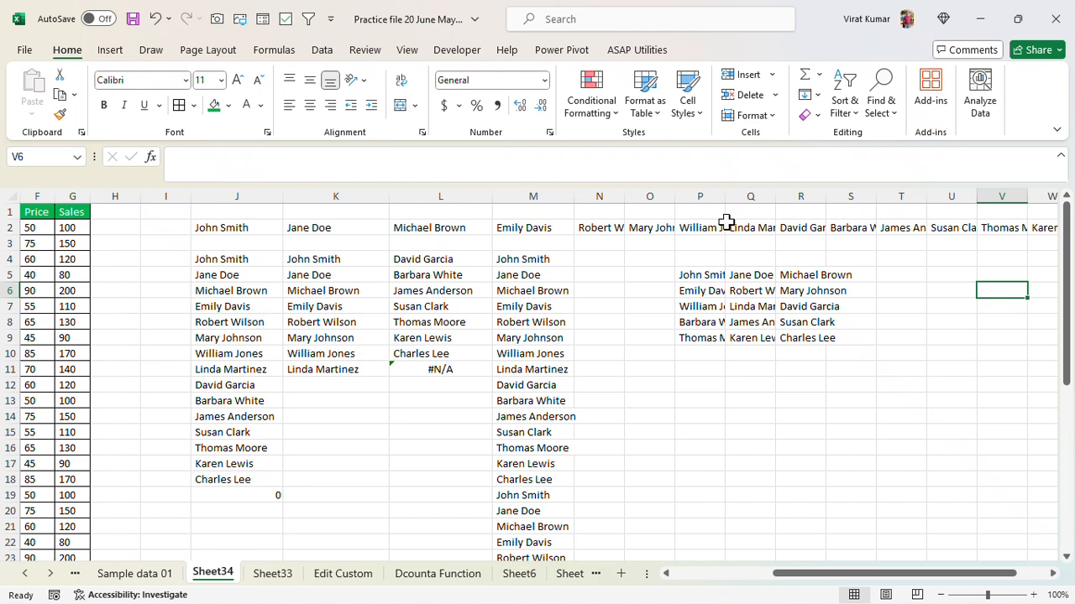
drag(726, 197, 951, 197)
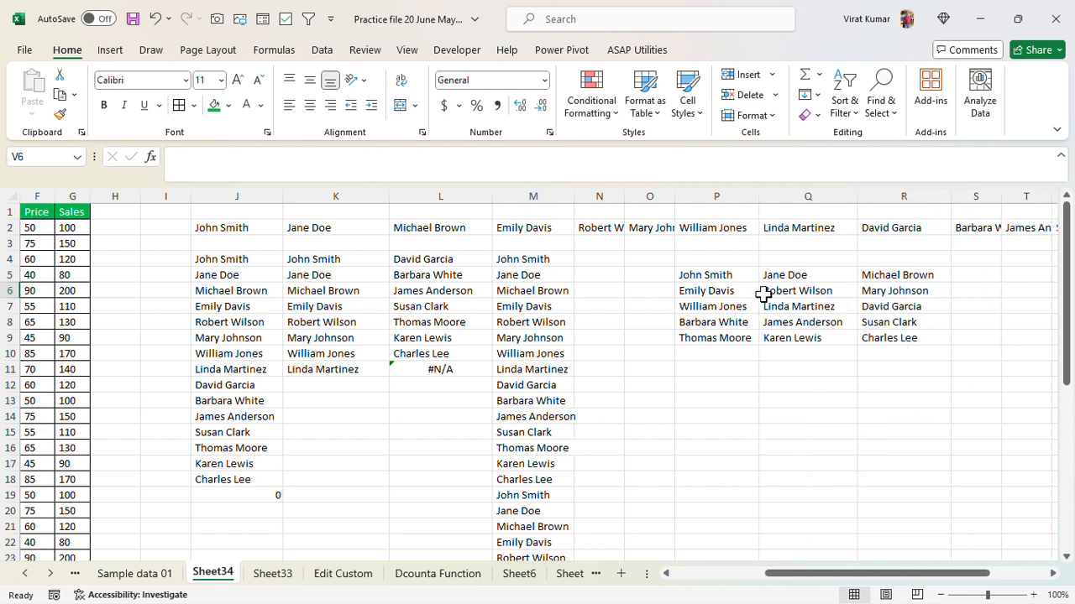
Examine how the WRAPROWS formula arranges the employee names across P5:R9
click(711, 279)
key(Right)
key(Right)
key(Left)
key(Left)
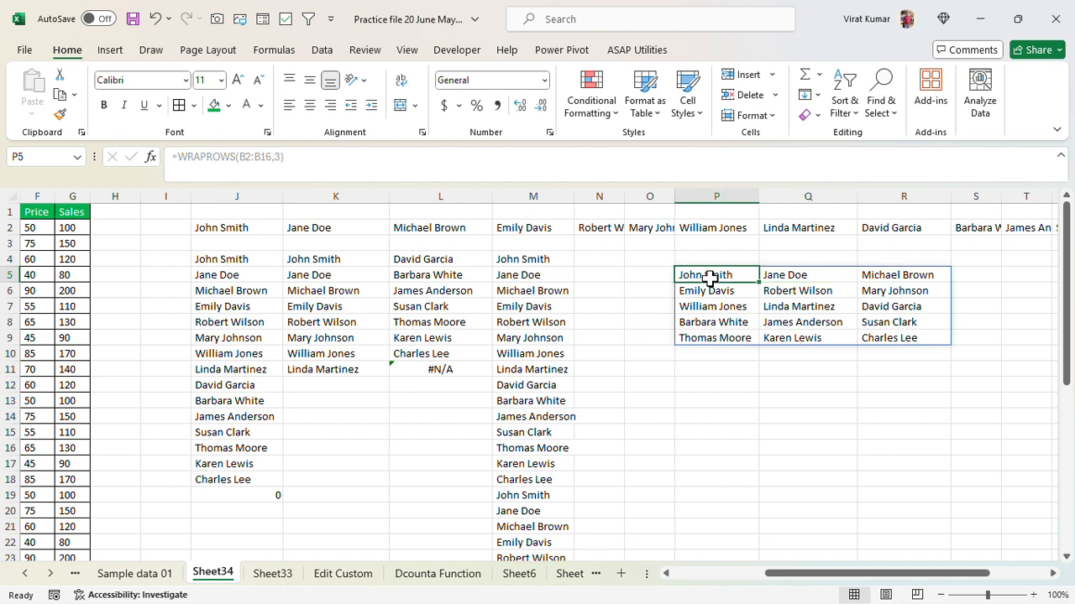
key(Right)
key(Right)
key(Left)
key(Left)
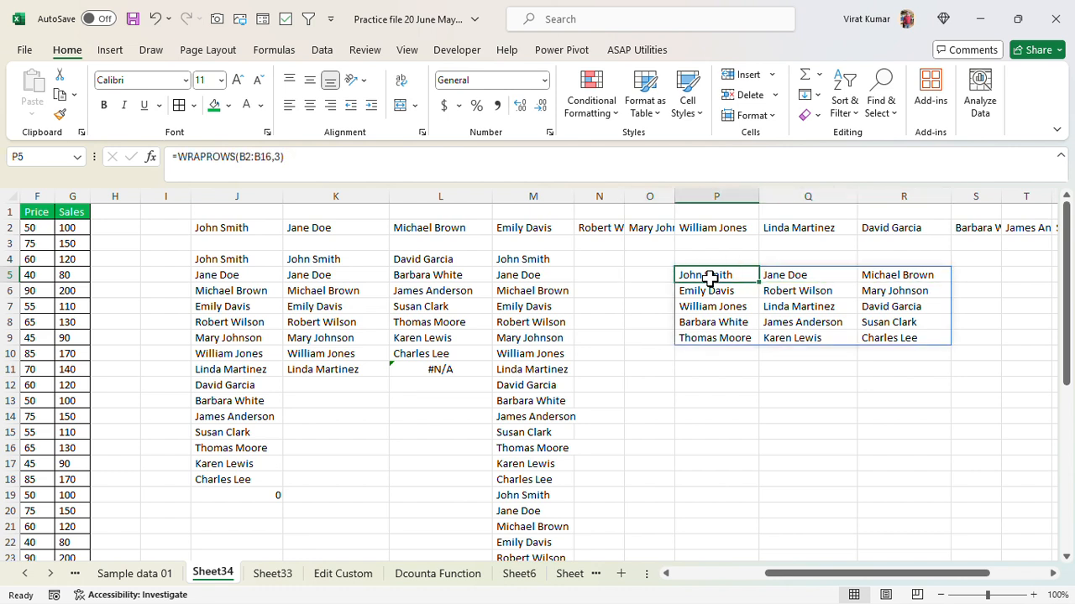
key(Right)
key(Left)
key(Right)
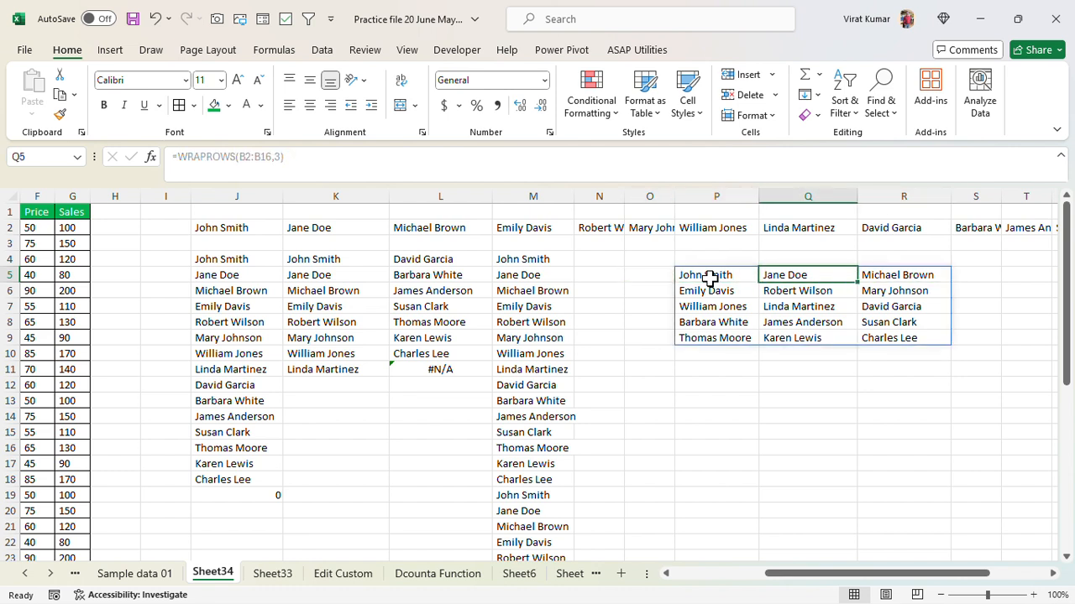
key(Right)
key(Left)
key(Left)
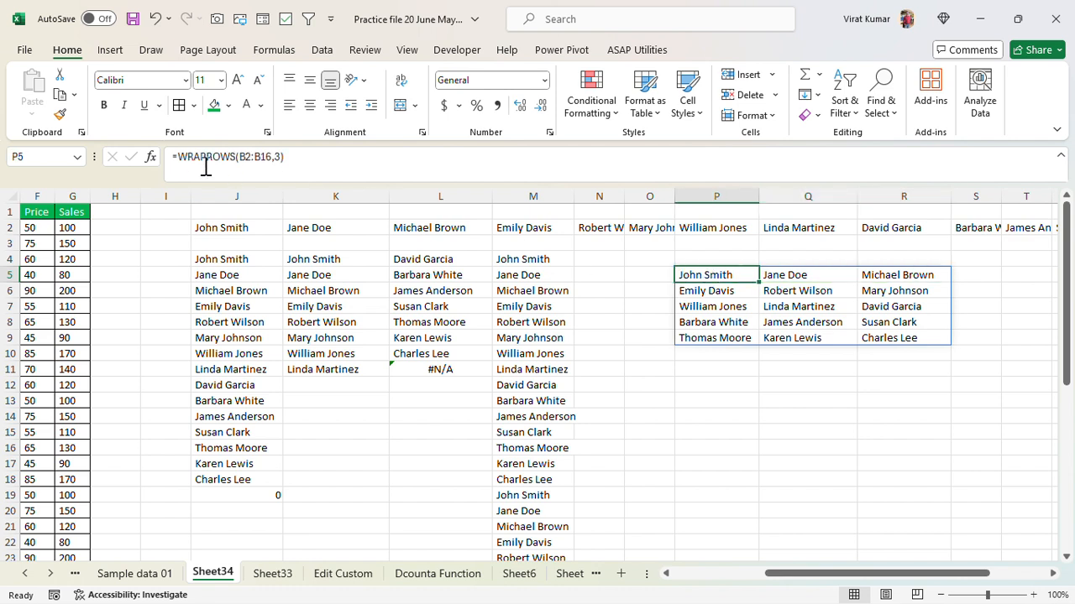
Start a WRAPCOLS formula in cell P12 with the employee names in B2:B16 as its vector
click(711, 382)
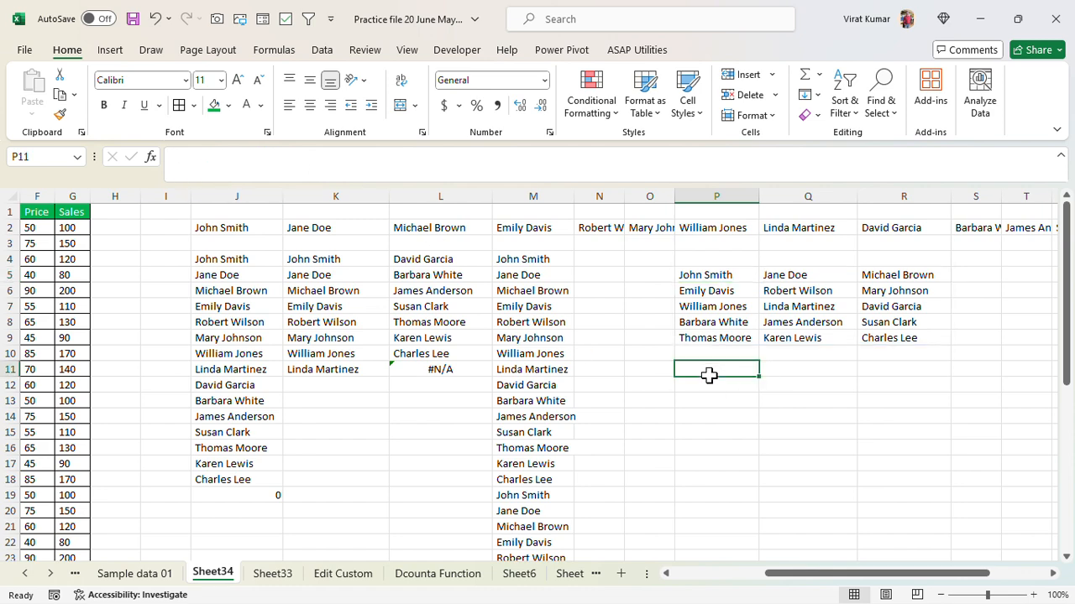
text(=Wrap)
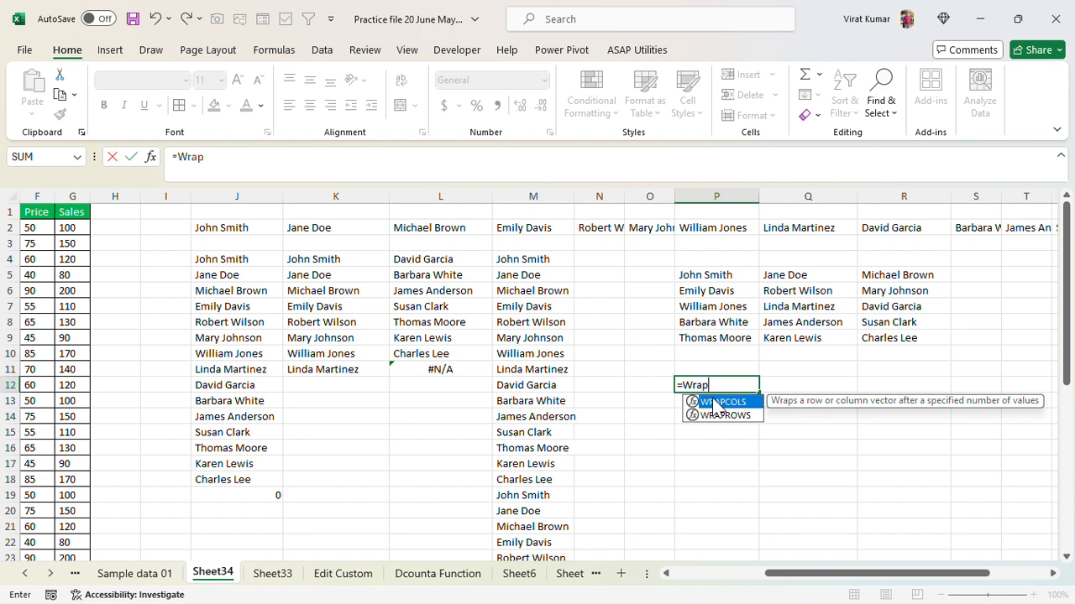
double_click(716, 404)
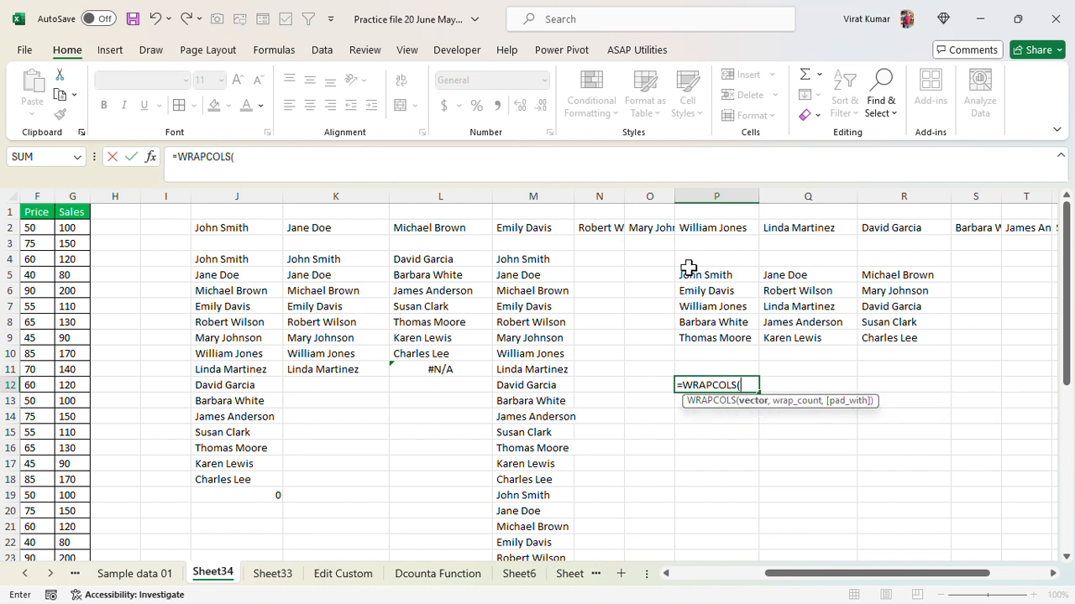
click(132, 322)
key(Left)
key(Left)
key(Left)
key(Left)
key(Left)
key(Left)
key(Left)
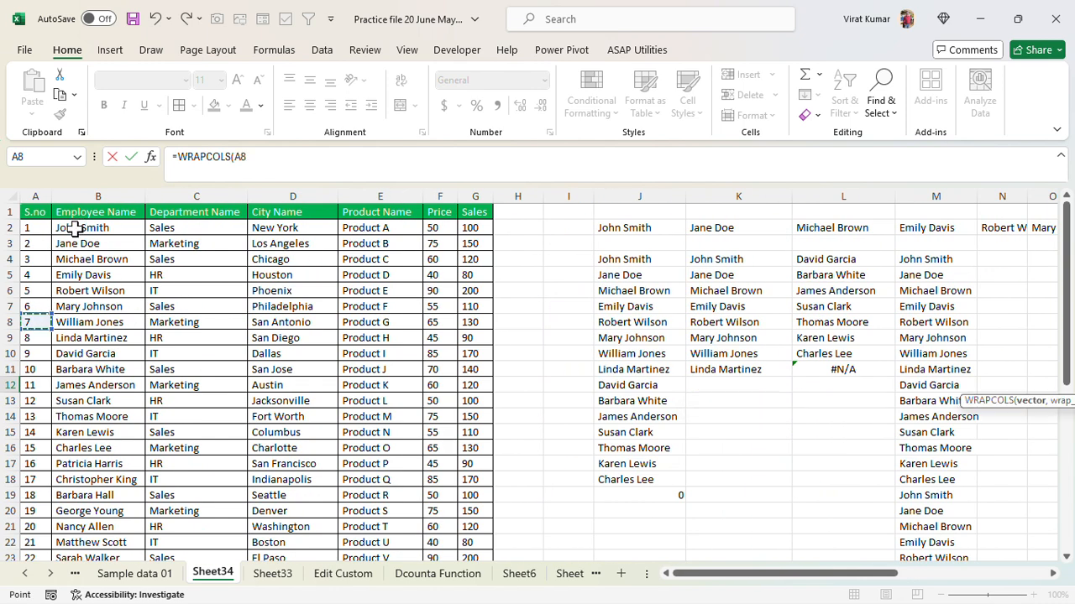
drag(78, 226, 136, 451)
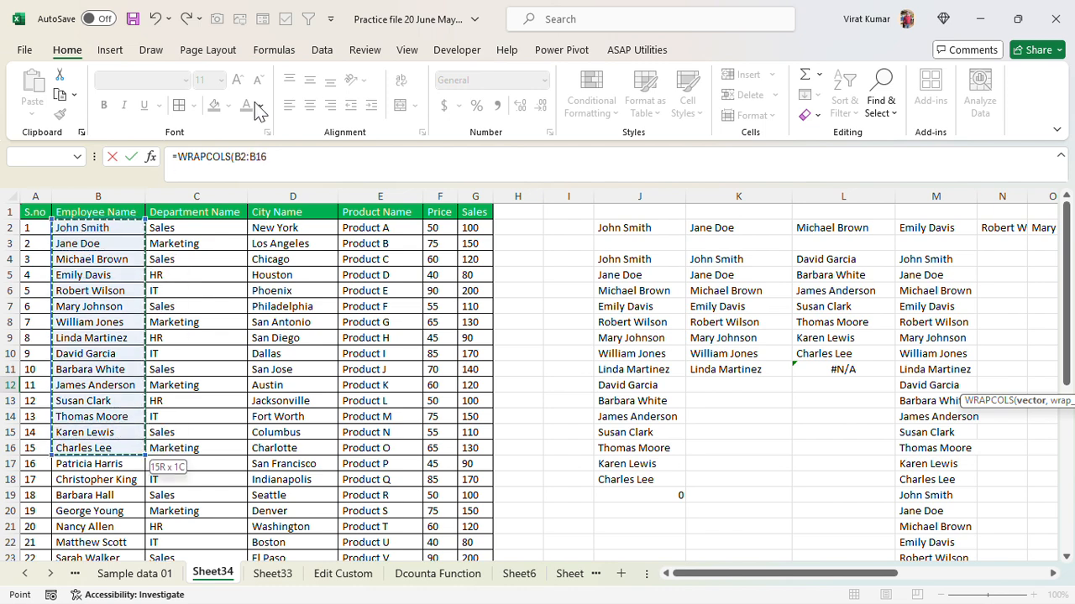
Set the wrap count to 3 and complete the WRAPCOLS formula in cell P12
click(271, 159)
text(,3)
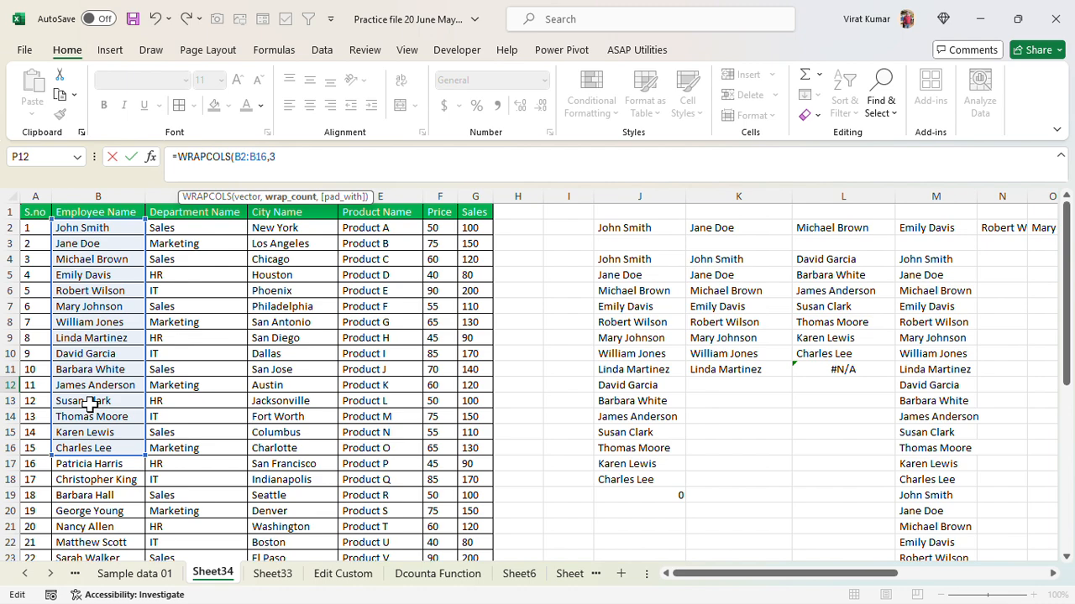
key(Return)
key(Right)
key(Right)
key(Right)
key(Right)
key(Right)
key(Right)
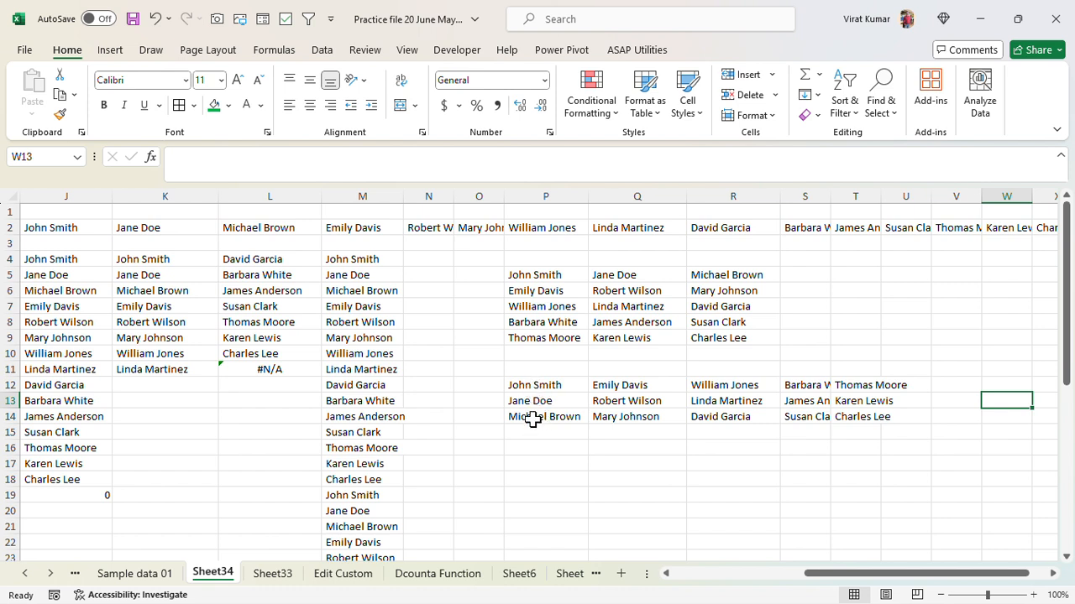
Compare the WRAPCOLS result starting in P12 with the WRAPROWS result starting in P5
click(532, 418)
key(Up)
key(Up)
key(Up)
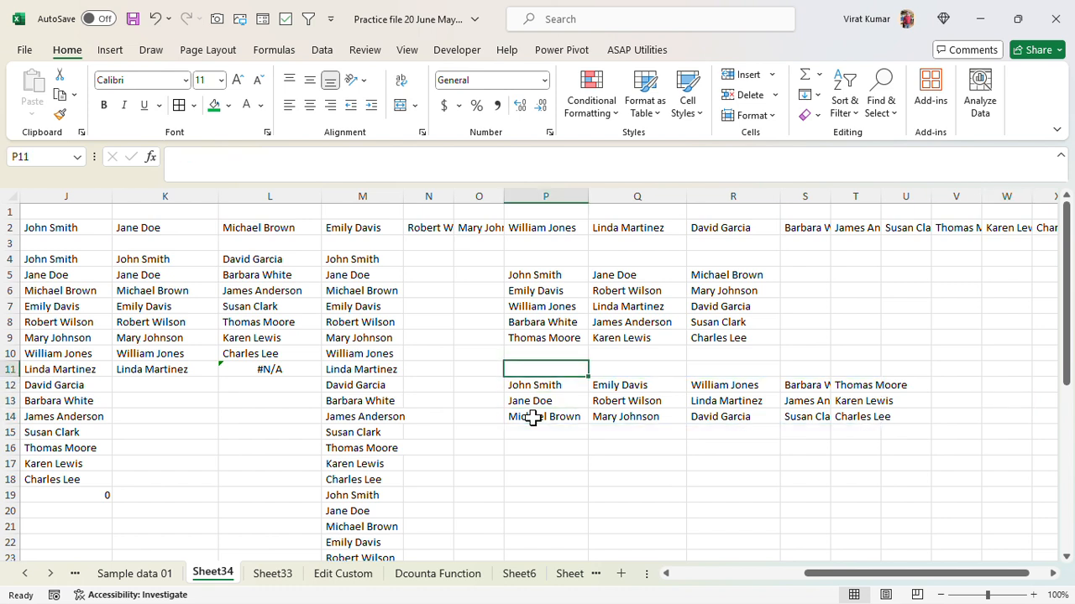
key(Down)
key(Up)
key(Up)
key(Up)
key(Up)
key(Up)
key(Up)
key(Up)
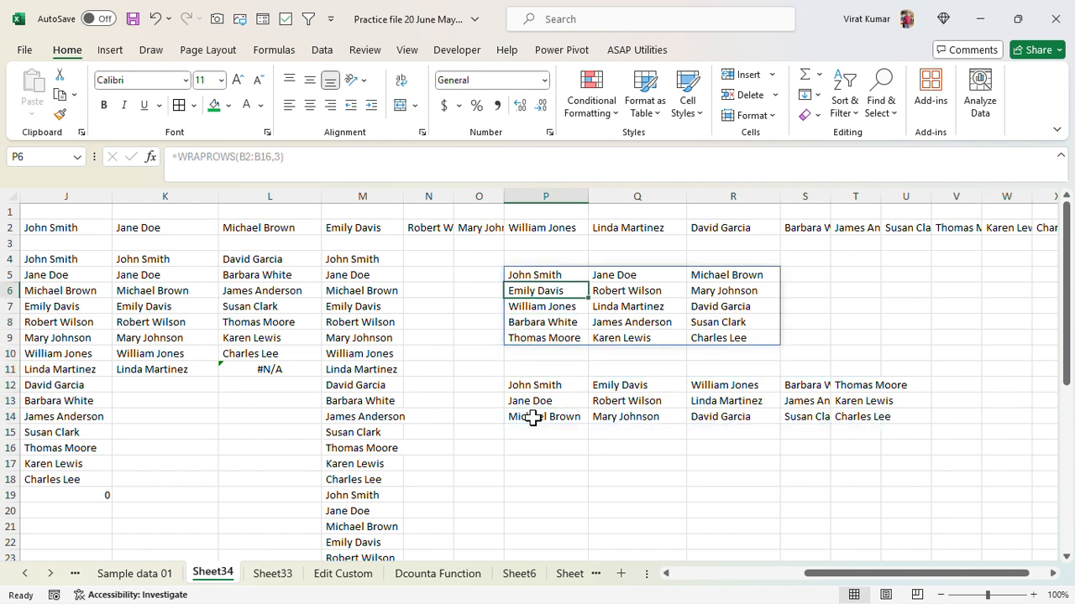
Review the VSTACK, HSTACK and TOROW results in columns J to M
key(Left)
key(Left)
key(Left)
key(Up)
key(Up)
key(Up)
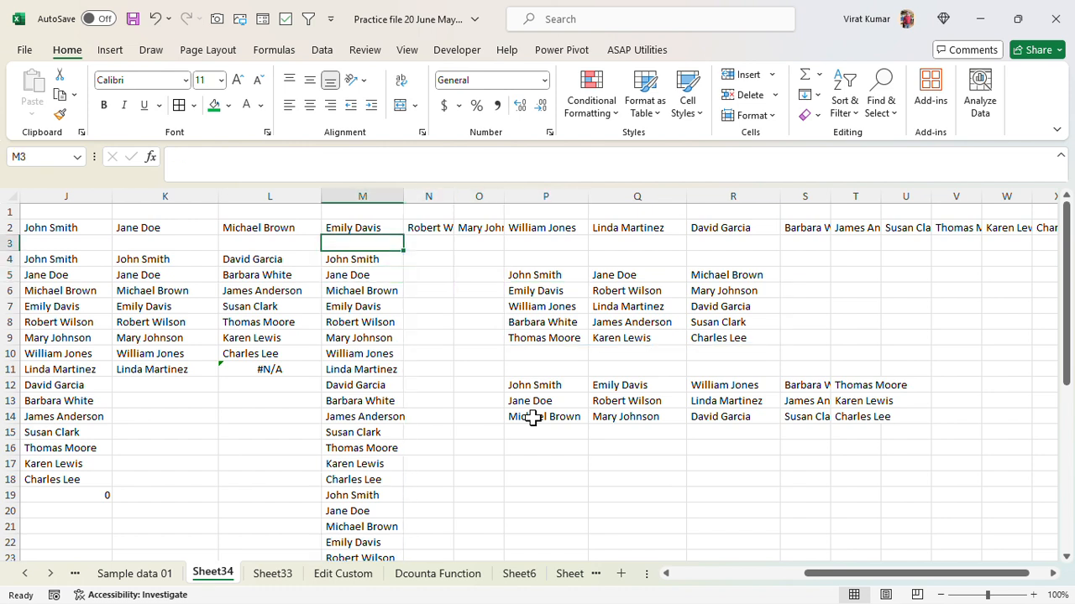
key(Down)
key(Down)
key(Left)
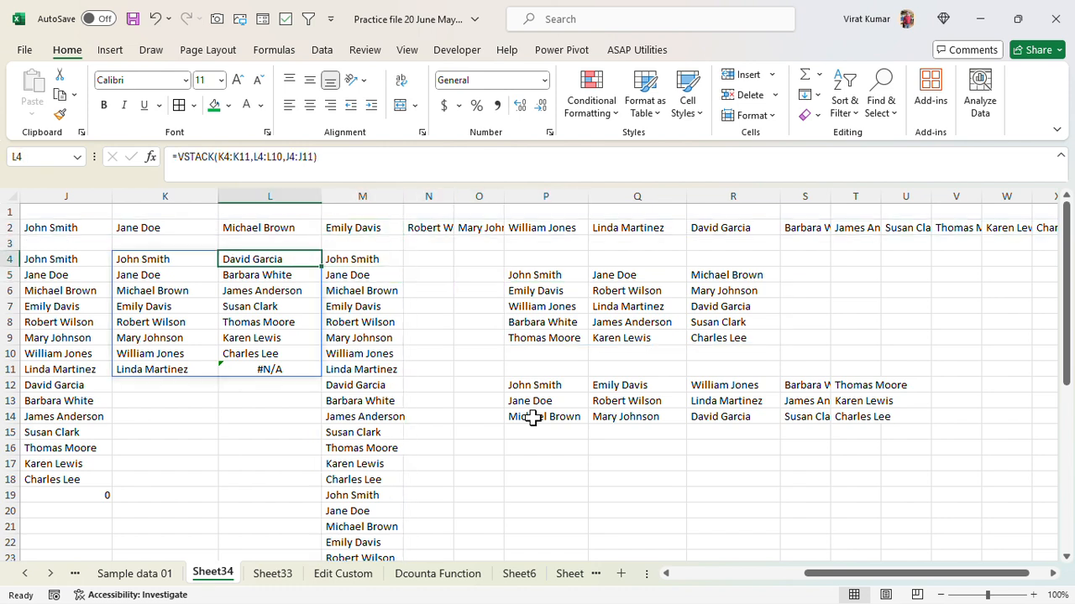
key(Up)
key(Up)
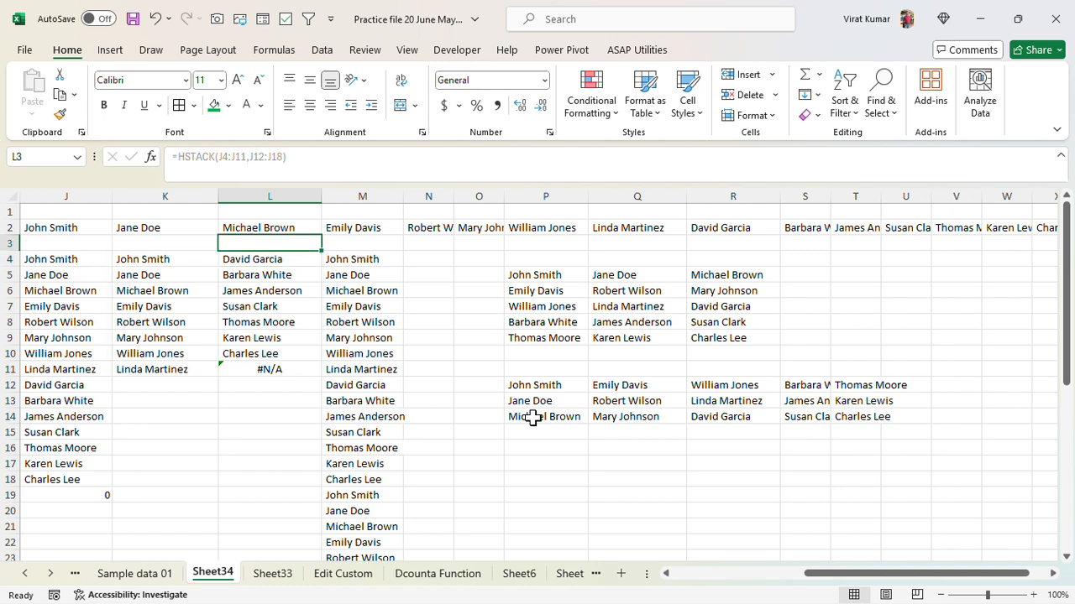
key(Left)
key(Left)
key(Left)
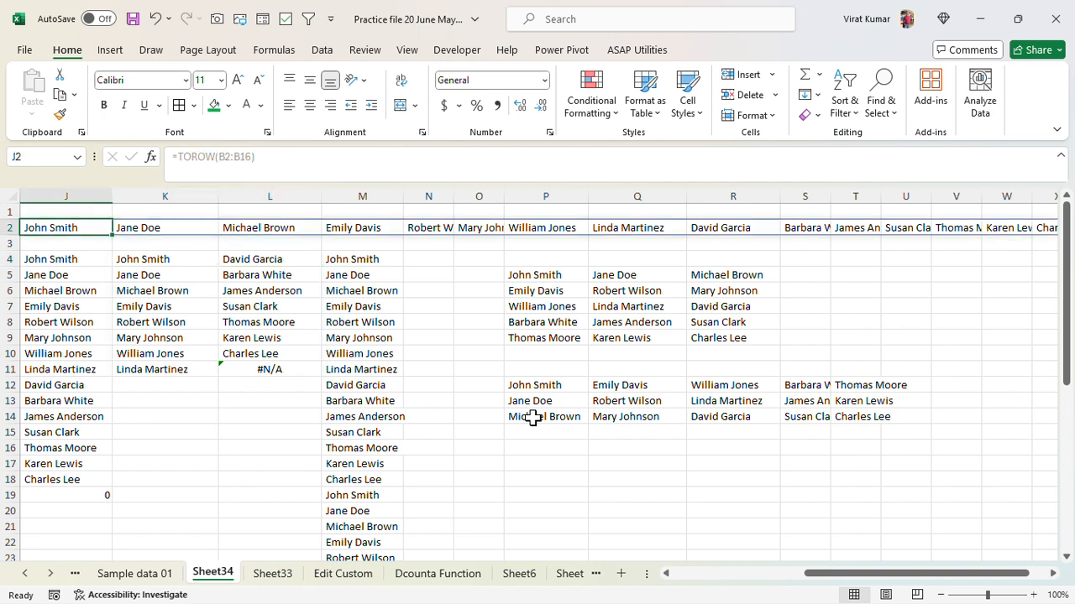
Review the TOCOL formula in J4 and go back to cell A4 in the source table
key(Down)
key(Right)
key(Down)
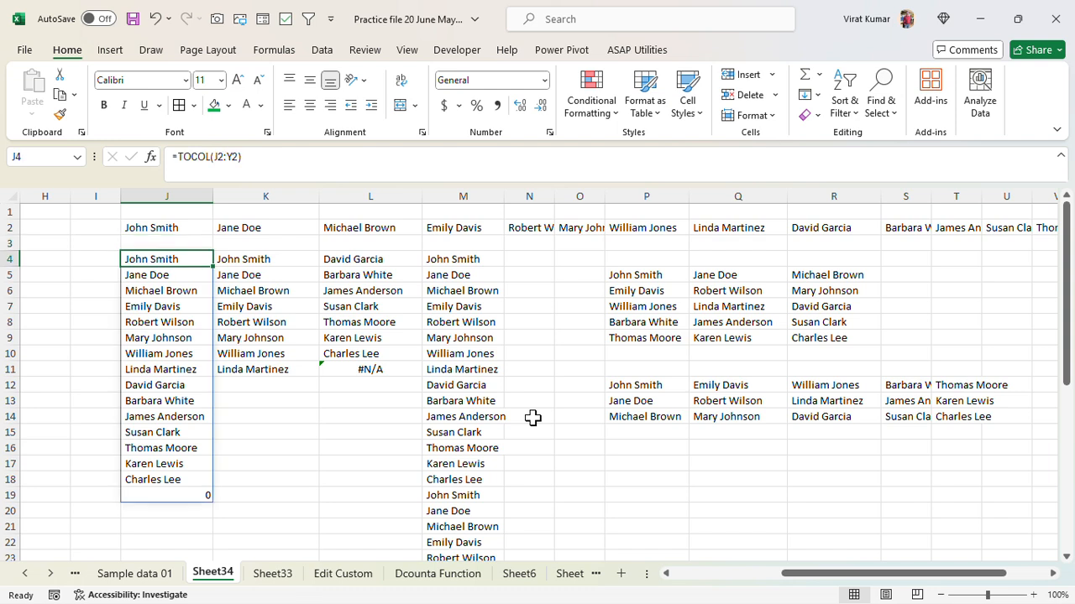
key(Left)
key(Left)
key(Left)
key(Left)
key(Left)
key(Left)
key(Left)
key(Left)
key(Left)
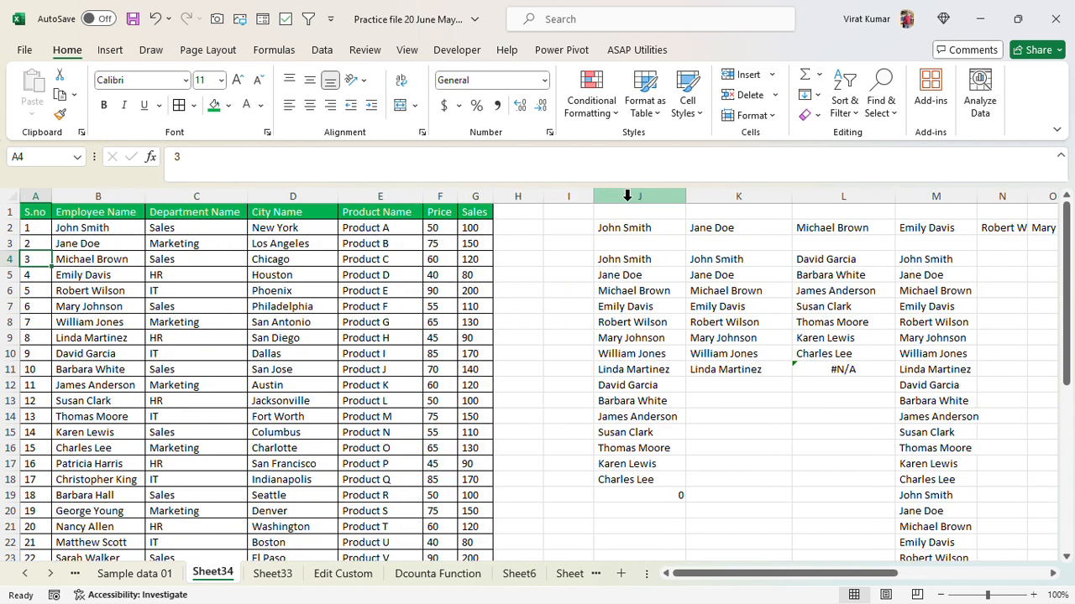
Insert a block of blank columns at column I to make room between the source table and the earlier results
click(568, 196)
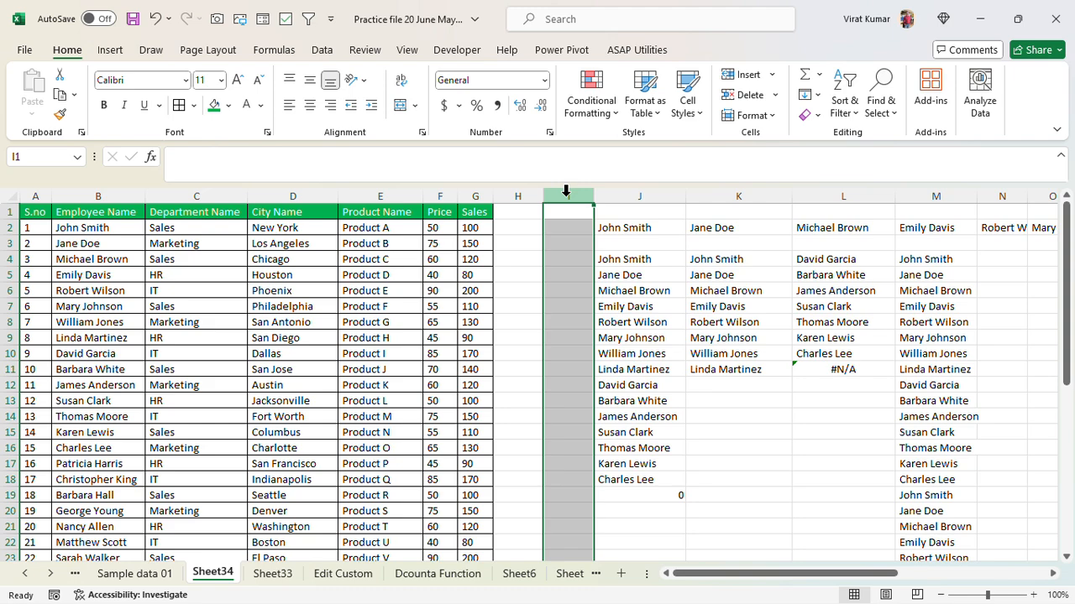
key(ctrl+shift+equal)
key(ctrl+shift+equal)
key(ctrl+shift+equal)
key(ctrl+shift+equal)
key(ctrl+shift+equal)
key(ctrl+shift+equal)
key(ctrl+shift+equal)
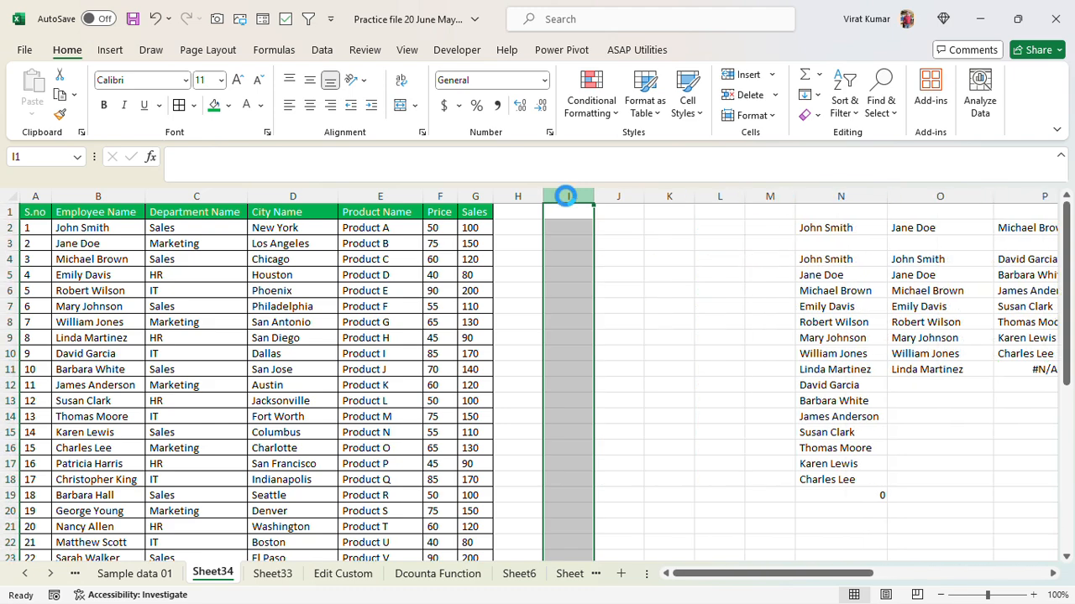
key(ctrl+shift+equal)
key(ctrl+shift+equal)
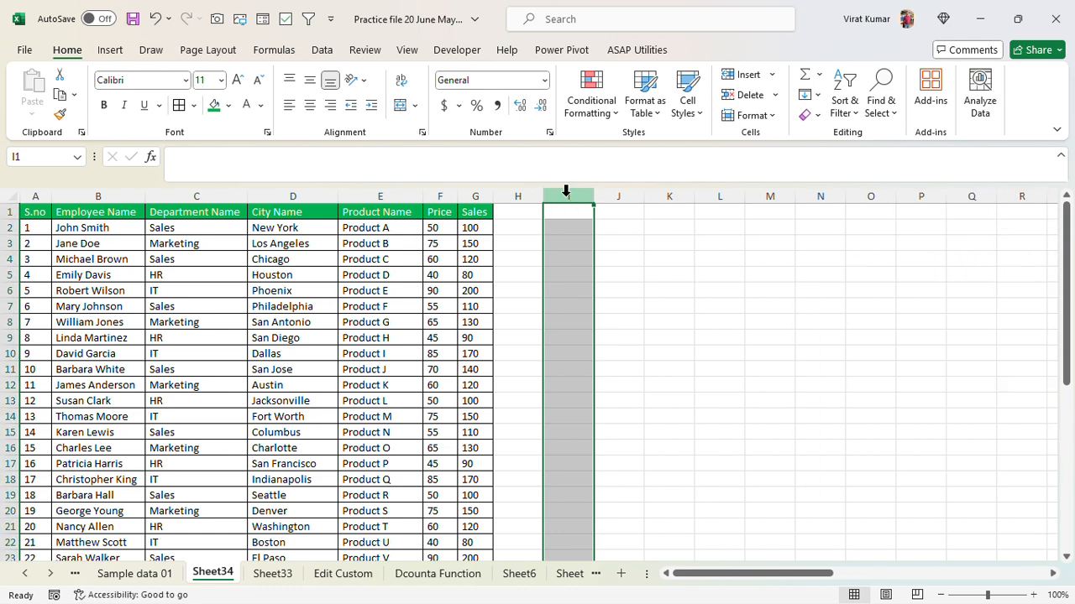
Start a CHOOSECOLS formula in cell I2 with the source range A1:G16 as its array
click(670, 263)
key(Left)
key(Left)
key(Up)
key(Up)
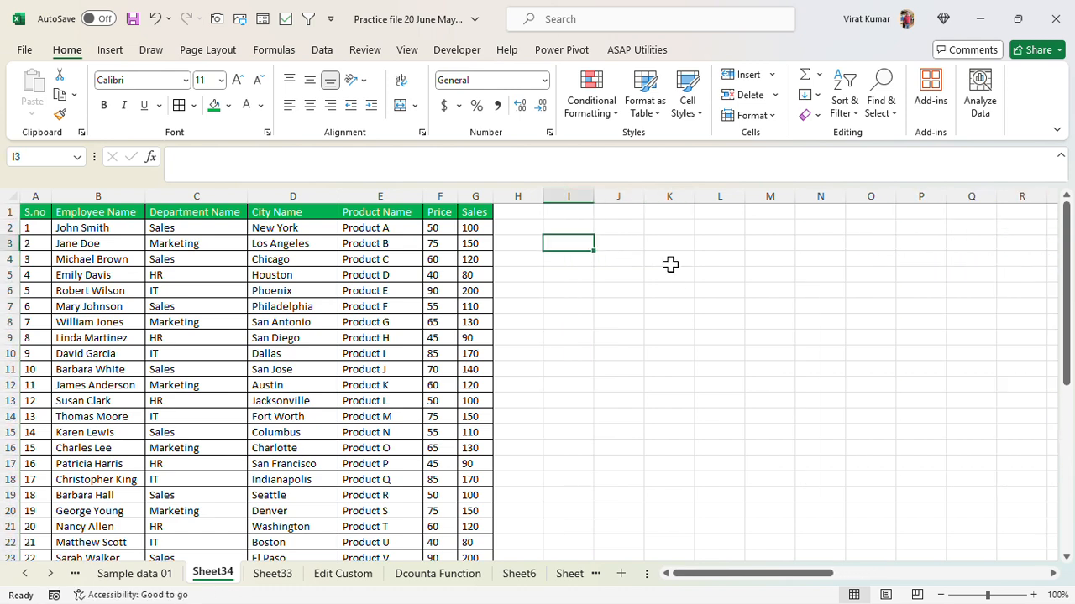
text(=)
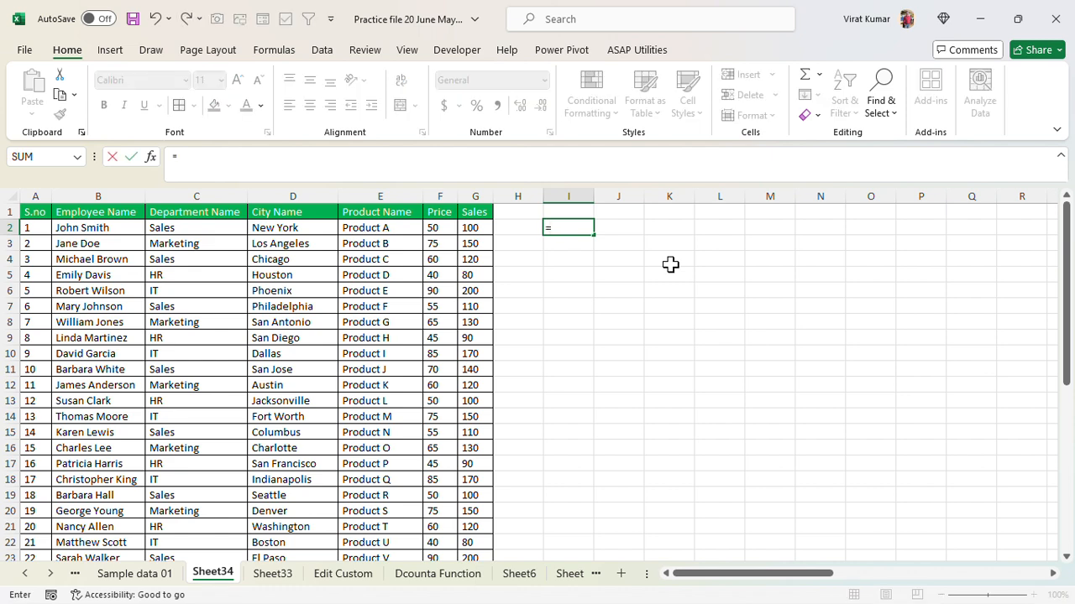
text(chos)
key(BackSpace)
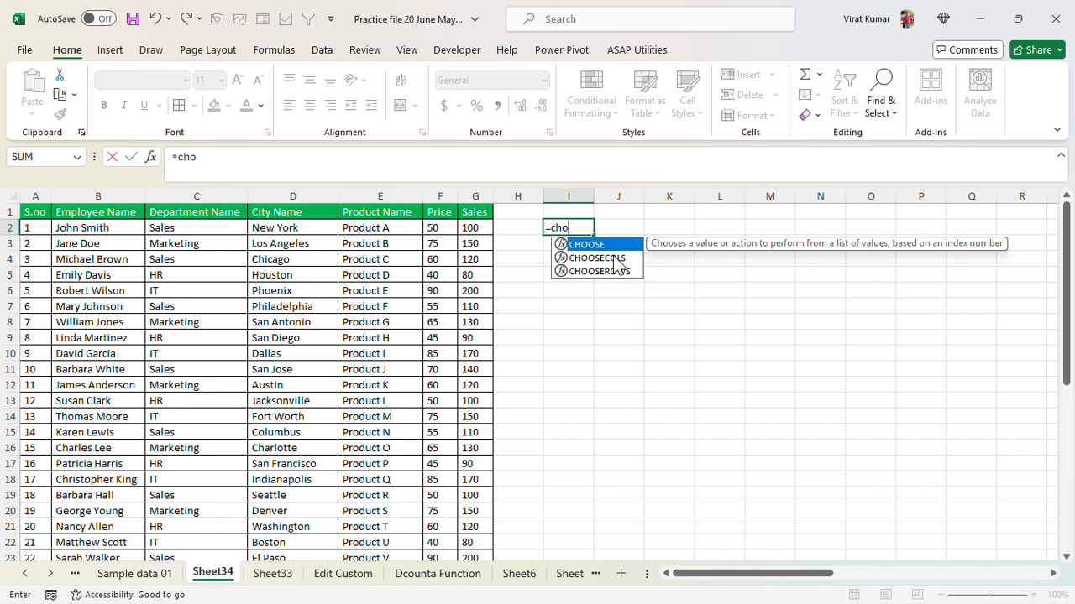
key(Down)
key(Tab)
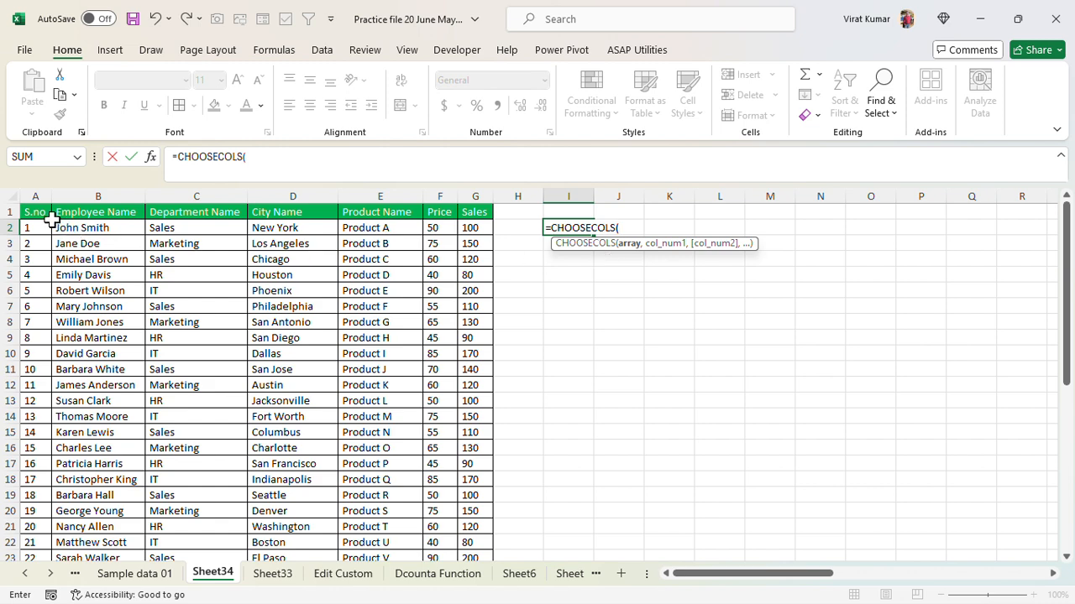
drag(40, 217, 135, 215)
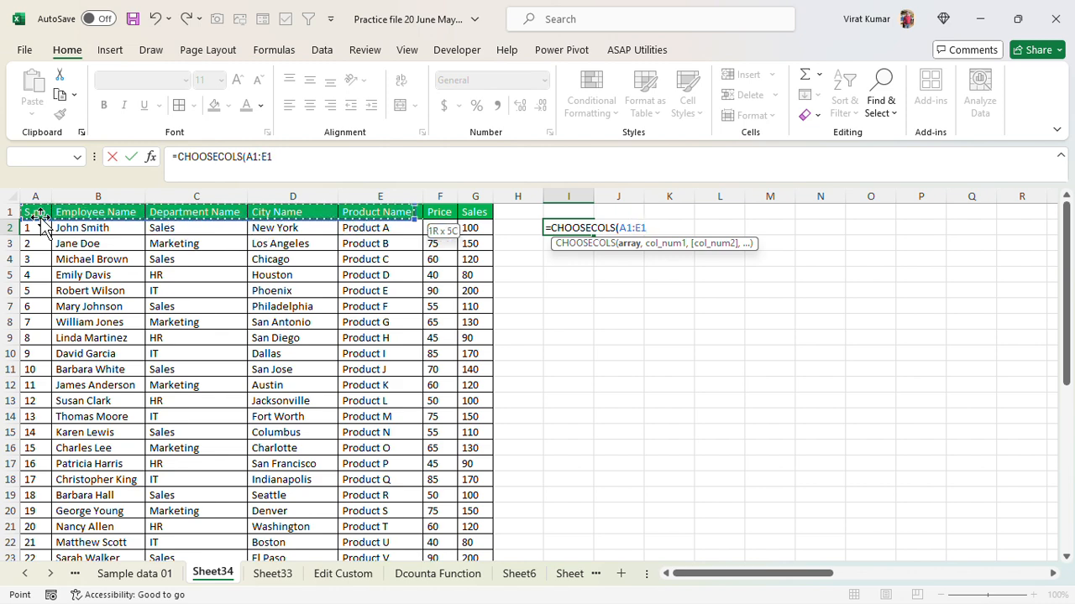
key(shift+Down)
key(shift+Down)
key(shift+Down)
key(shift+Down)
key(shift+Down)
key(shift+Down)
key(shift+Down)
key(shift+Down)
key(shift+Down)
key(shift+Down)
key(shift+Down)
key(shift+Down)
key(shift+Down)
key(shift+Down)
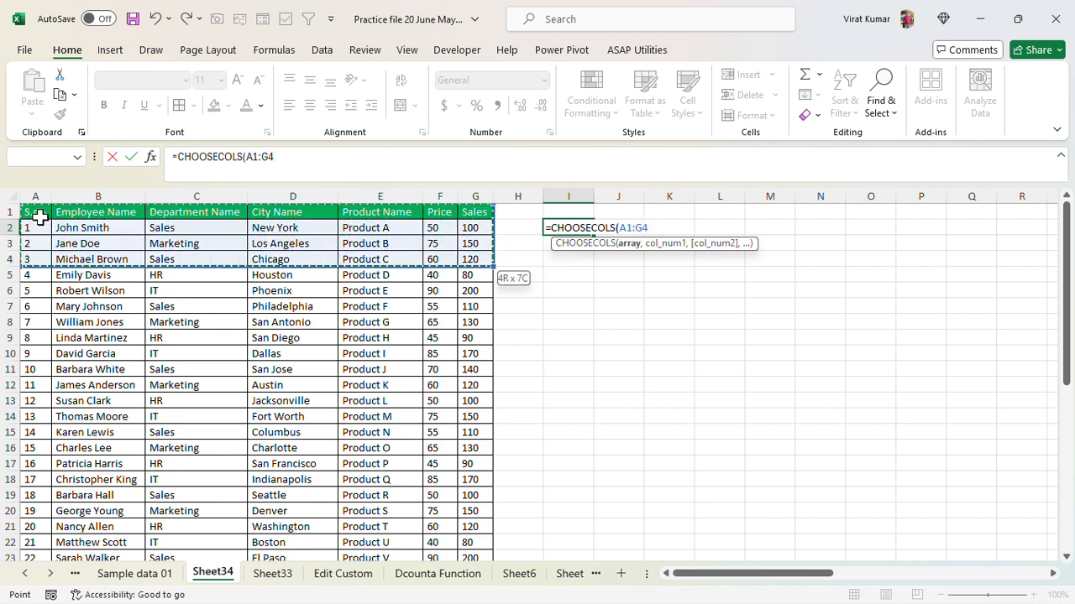
key(shift+Down)
key(shift+Down)
key(shift+Up)
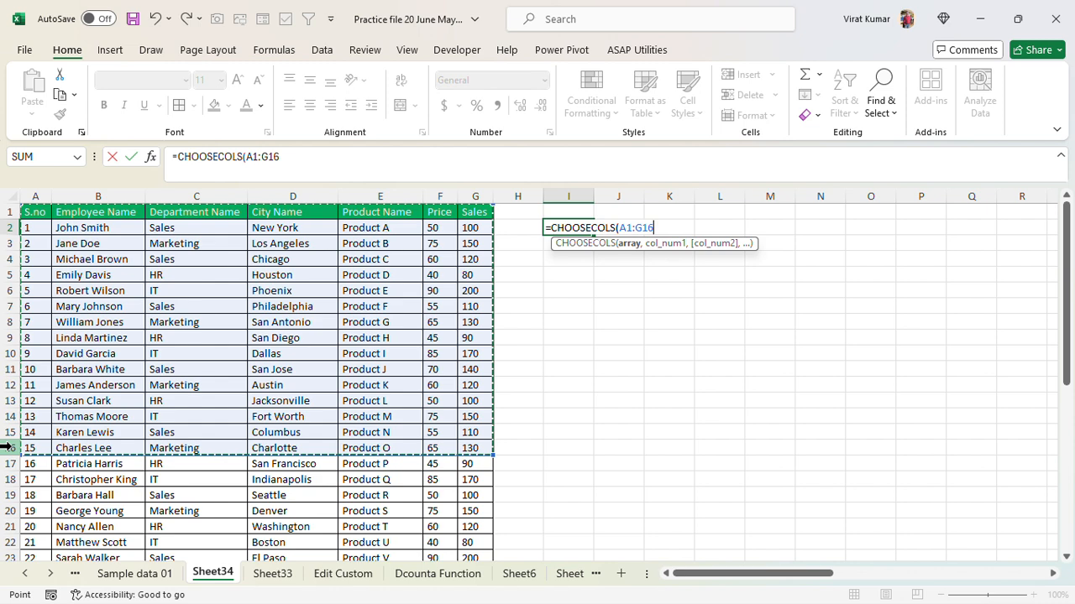
Complete the CHOOSECOLS formula with column numbers 2 and 7, and widen columns I and J to fit the result
text(,2)
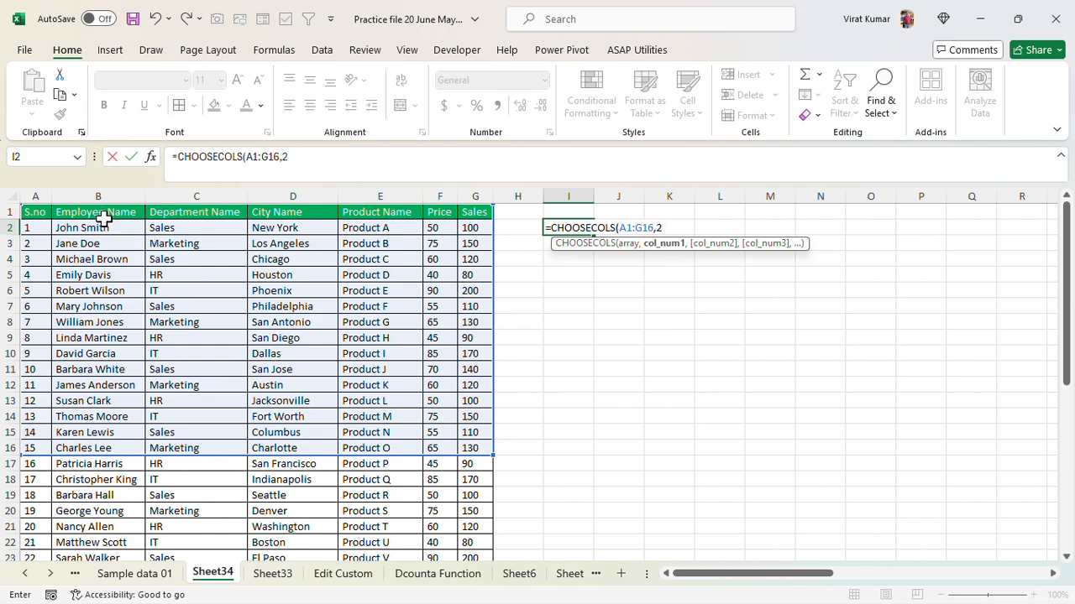
text(,)
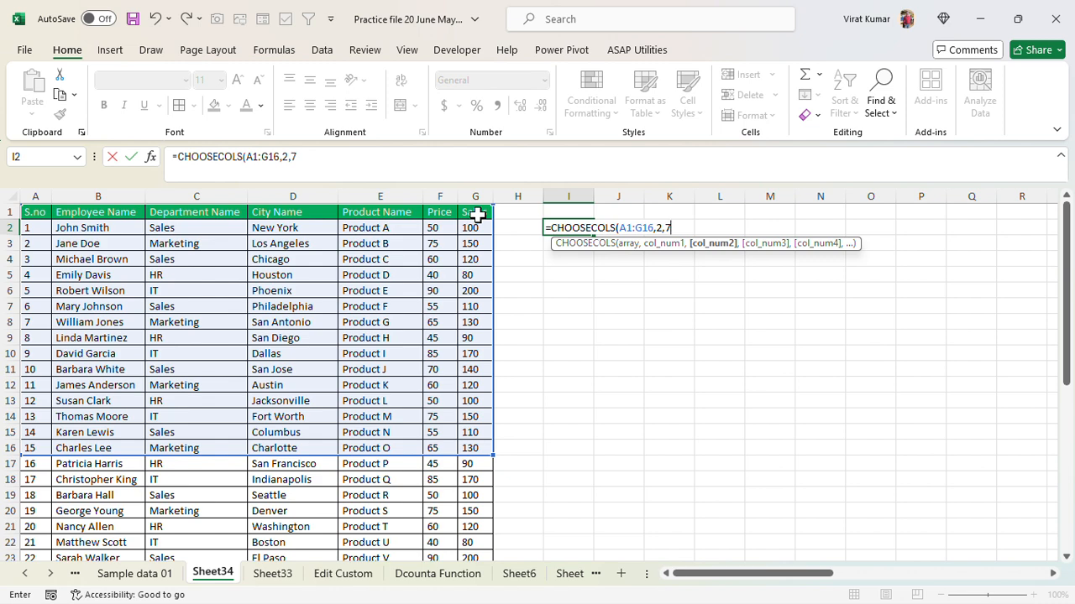
text(7))
key(Return)
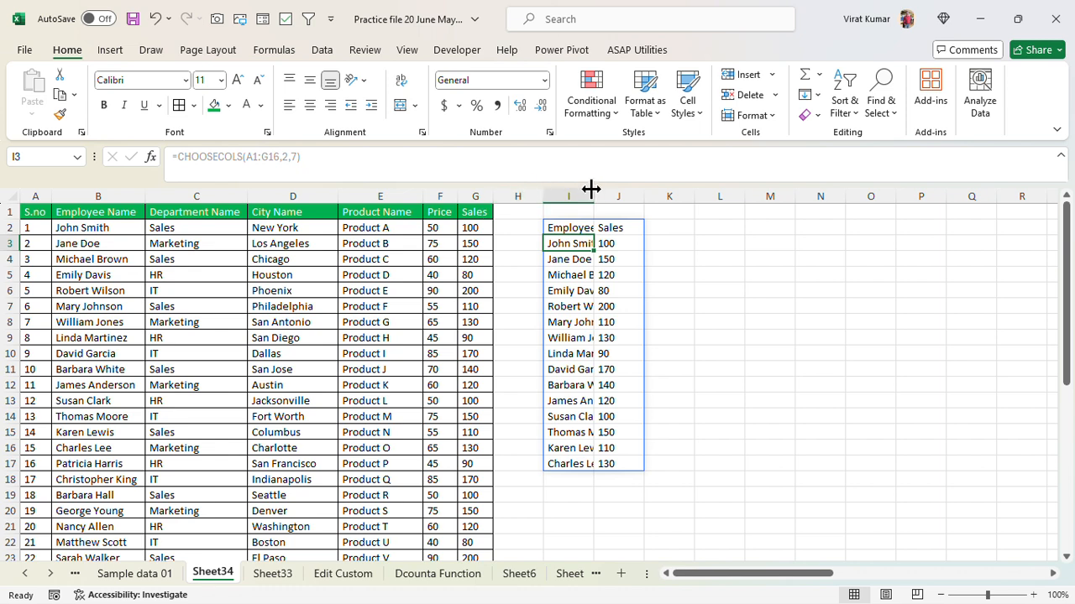
drag(593, 196, 693, 202)
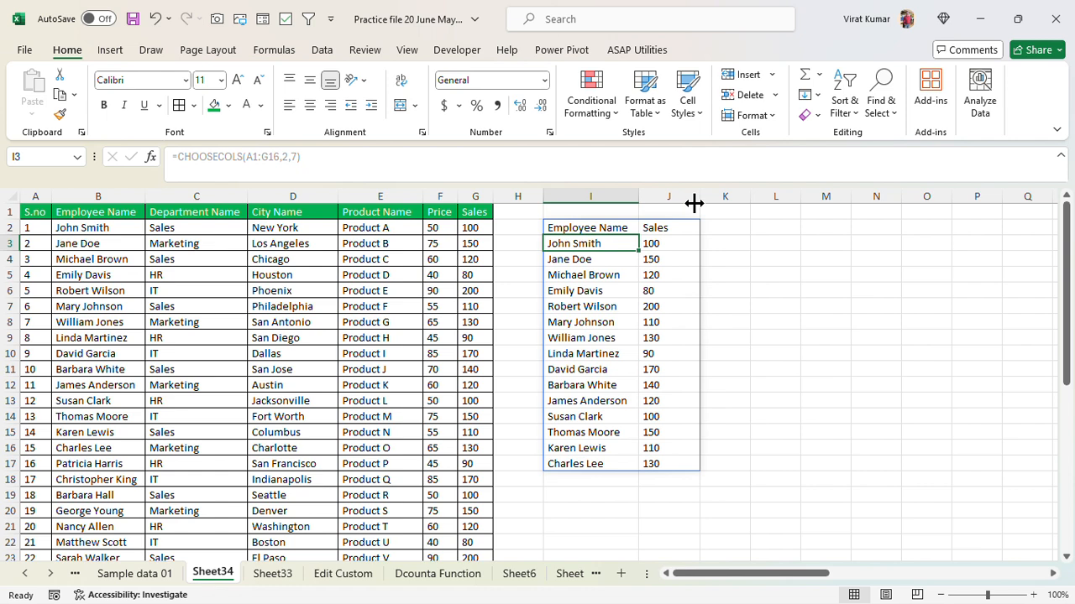
click(578, 225)
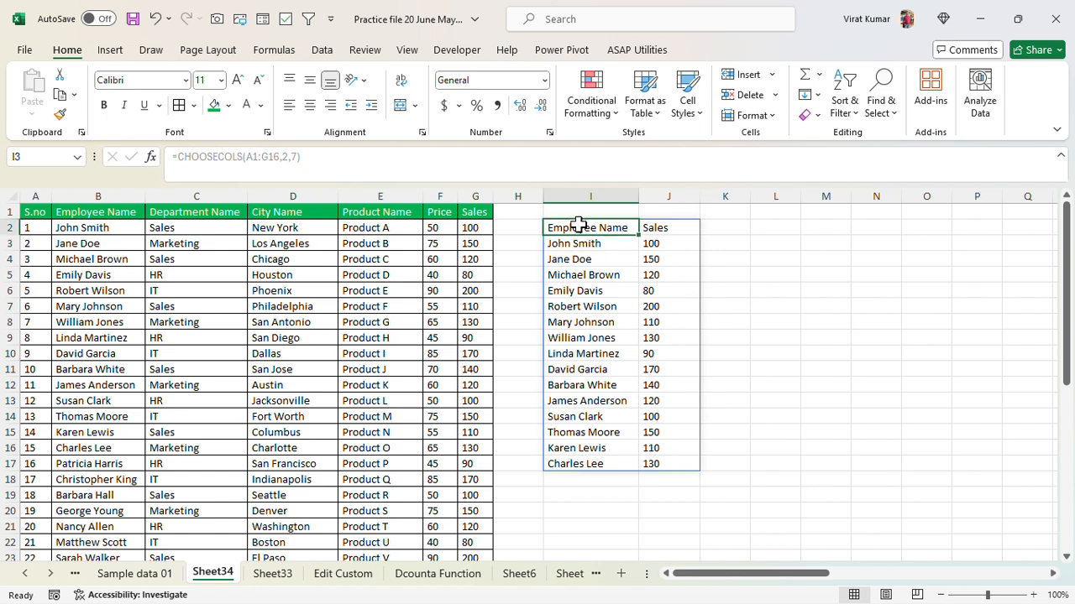
Enter a CHOOSEROWS formula in cell L2 that returns rows 7 and 14 of the range A1:G16
click(771, 230)
text(=C)
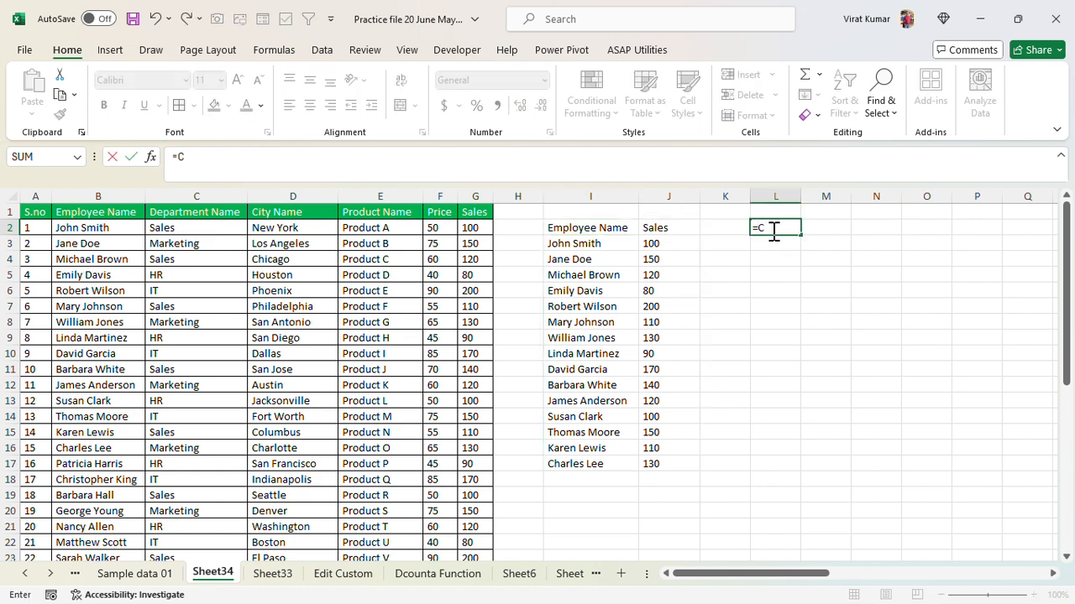
text(hoo)
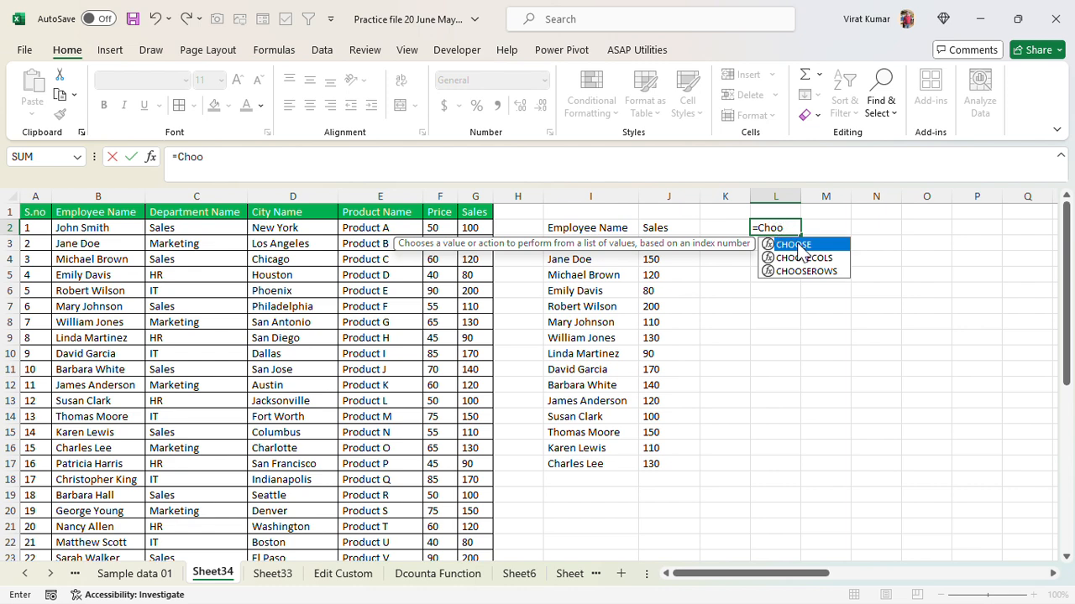
double_click(810, 270)
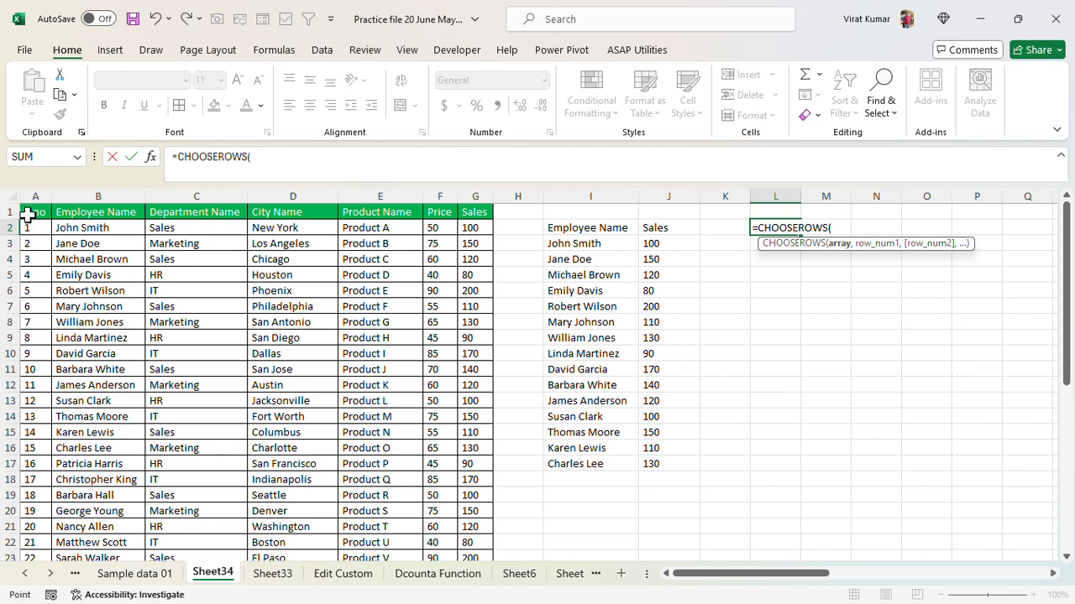
drag(29, 215, 495, 450)
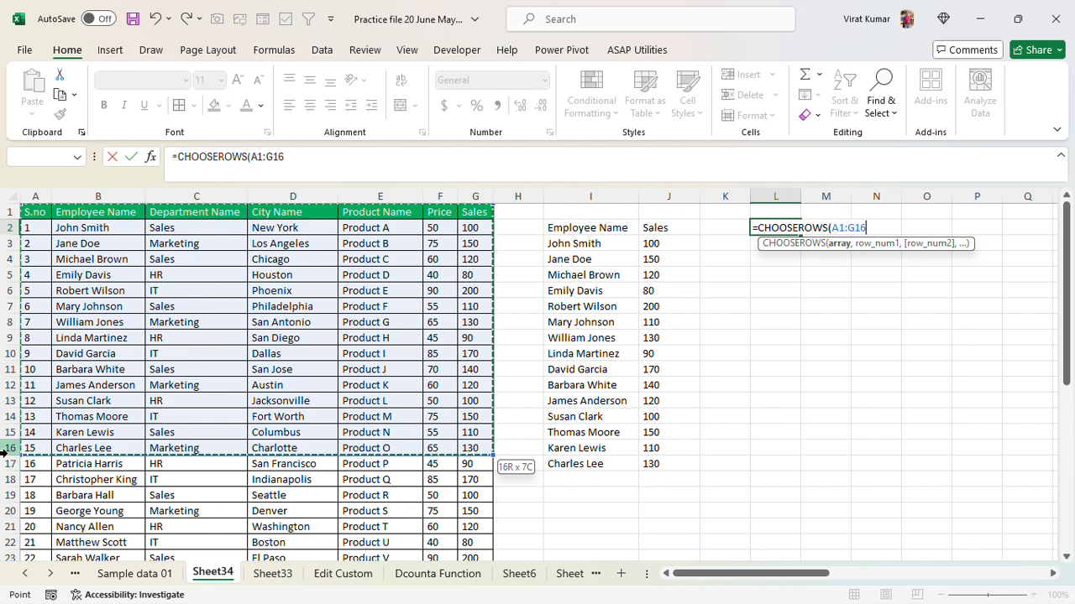
text(,)
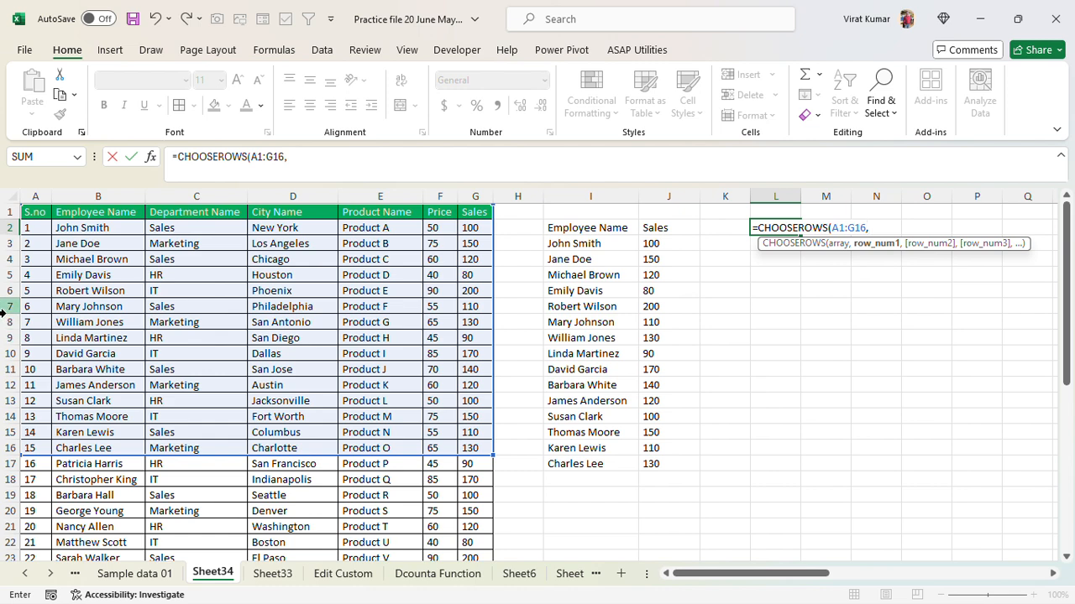
text(,)
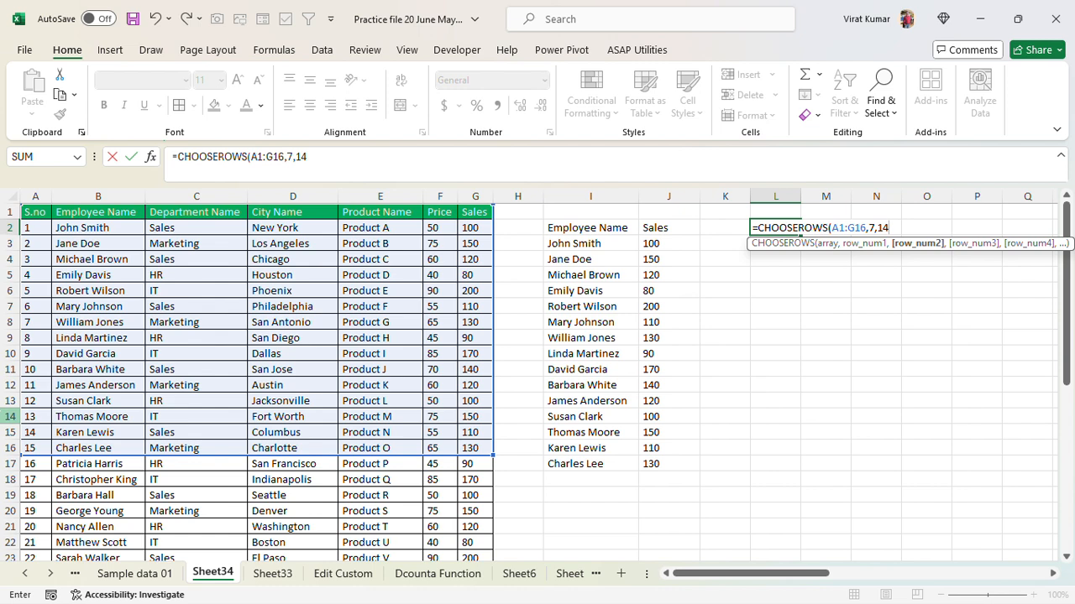
text(14)
key(ctrl+Return)
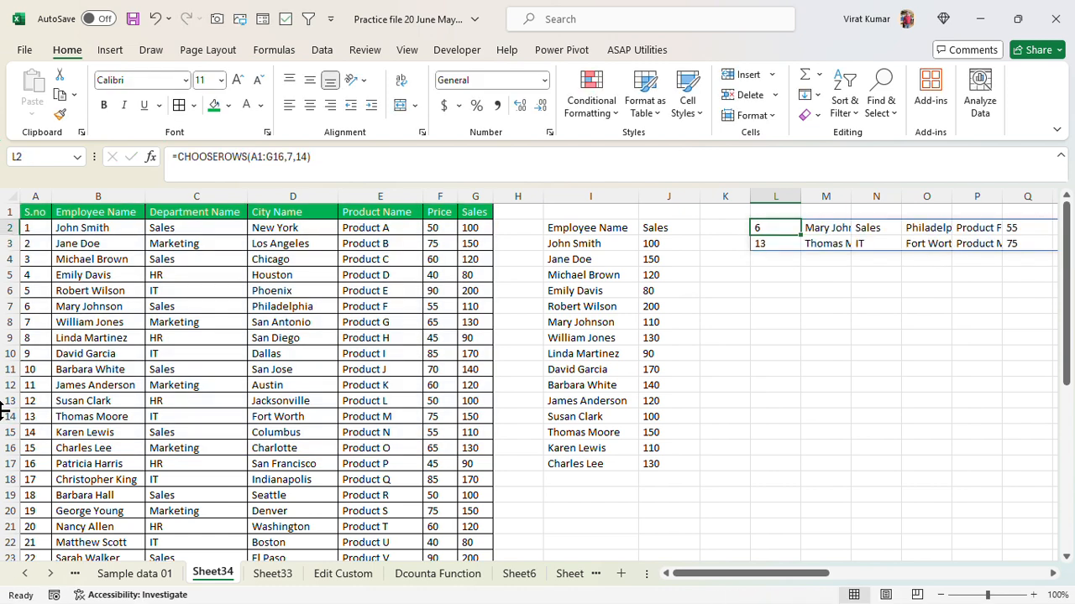
Review the CHOOSEROWS result starting in L2 across to column R and compare it with the source table rows
key(Down)
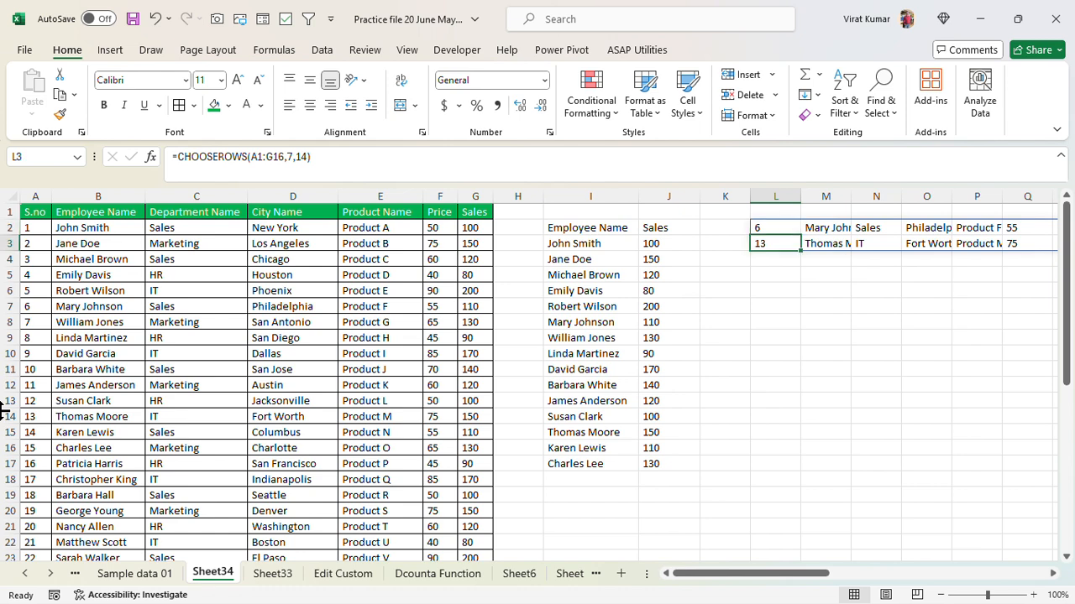
key(Up)
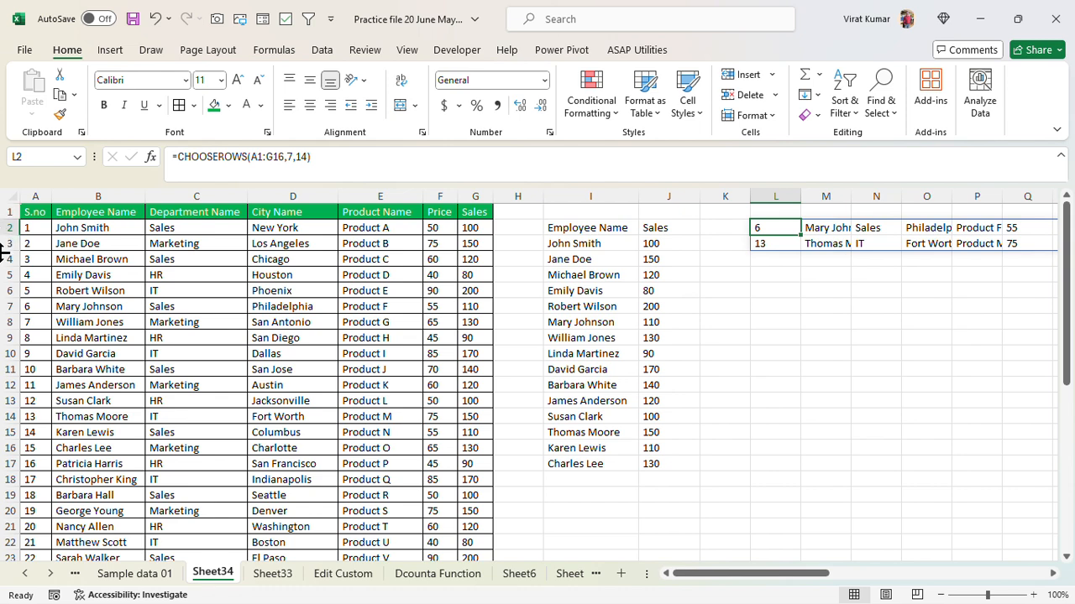
drag(9, 369, 4, 232)
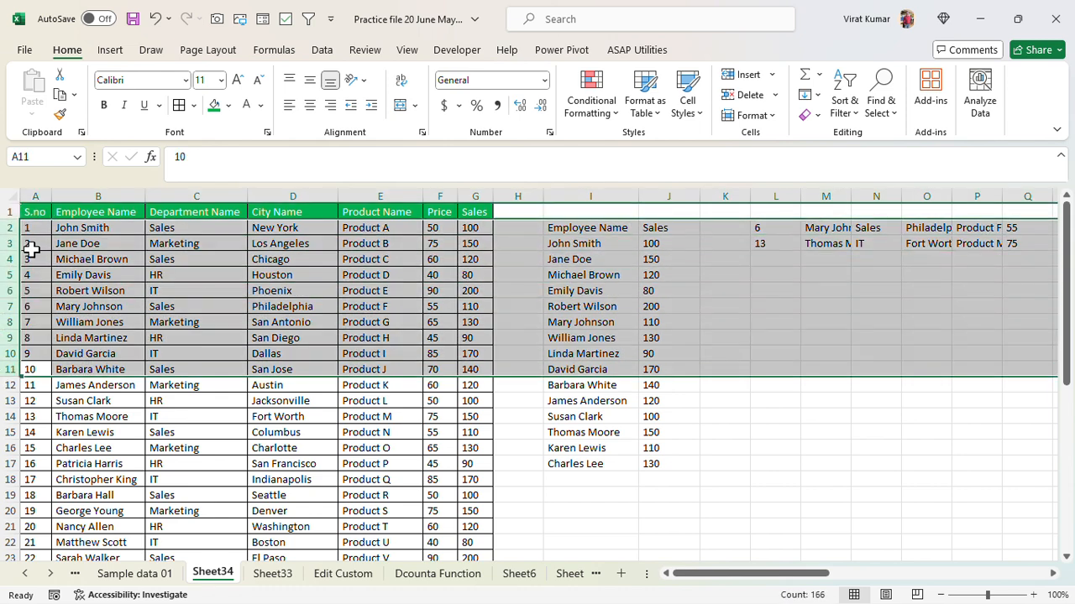
click(99, 291)
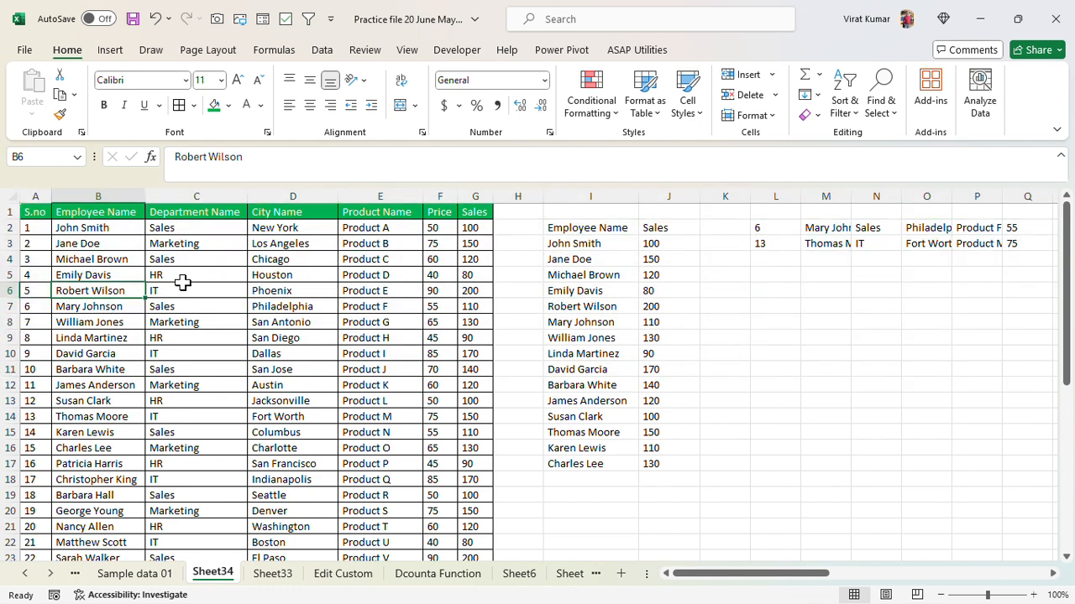
click(769, 229)
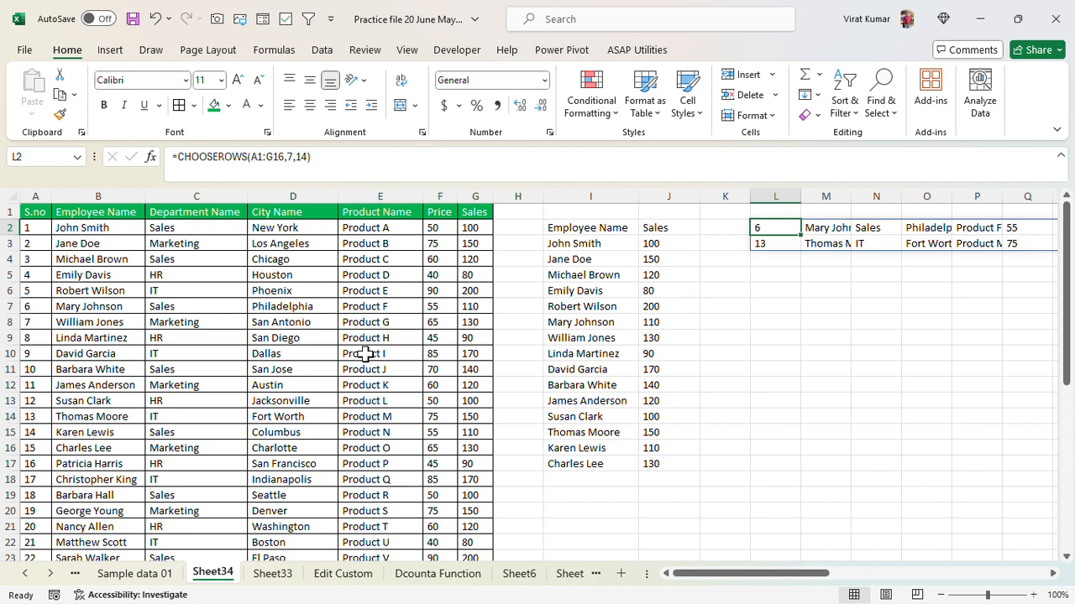
click(835, 245)
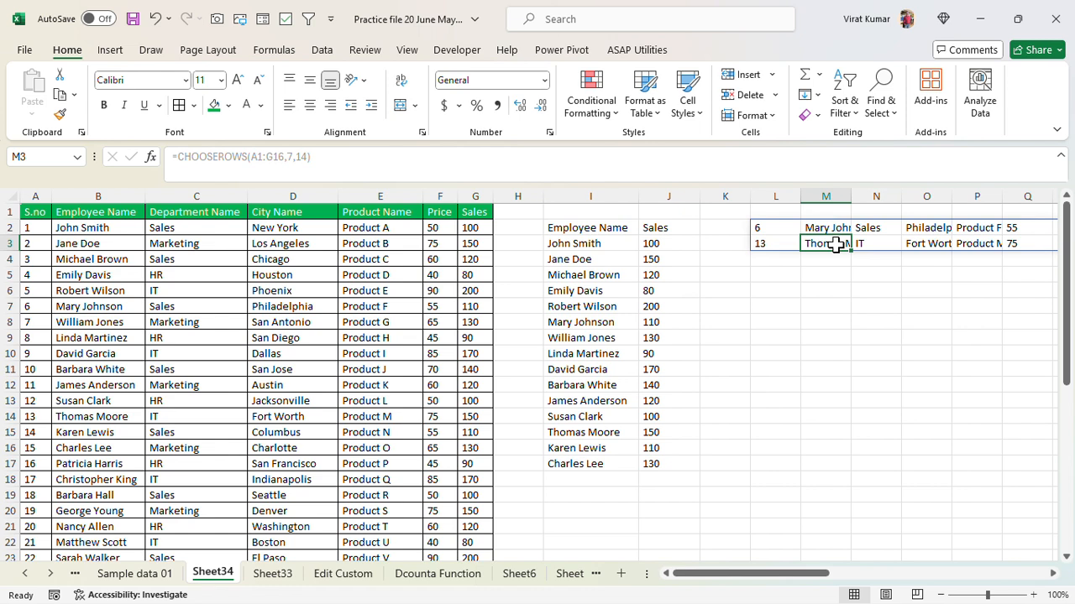
click(772, 305)
key(Right)
key(Right)
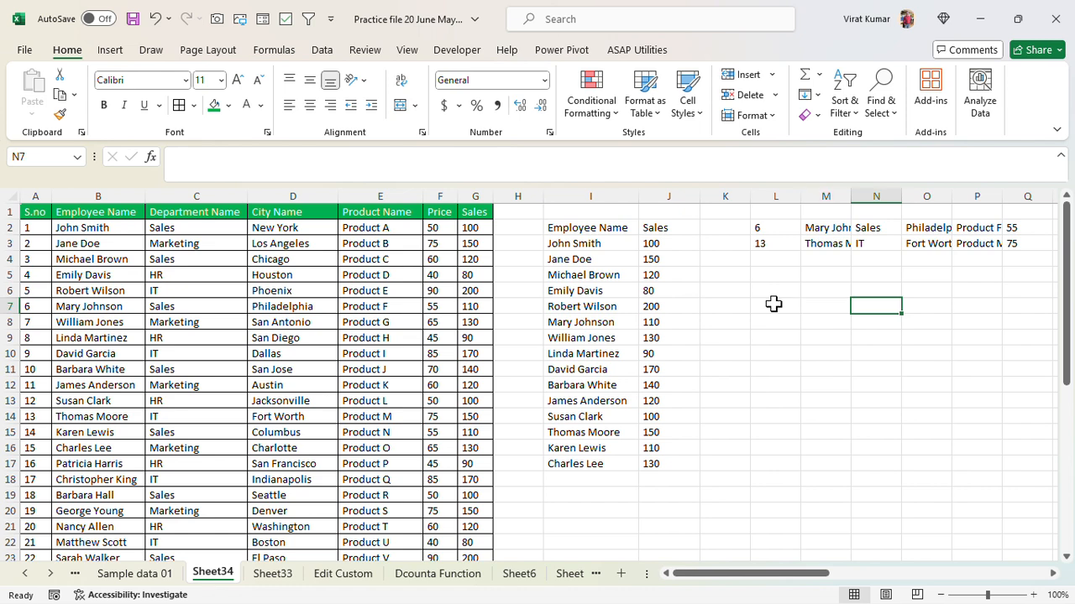
key(Right)
key(Right)
key(Right)
key(Right)
key(Right)
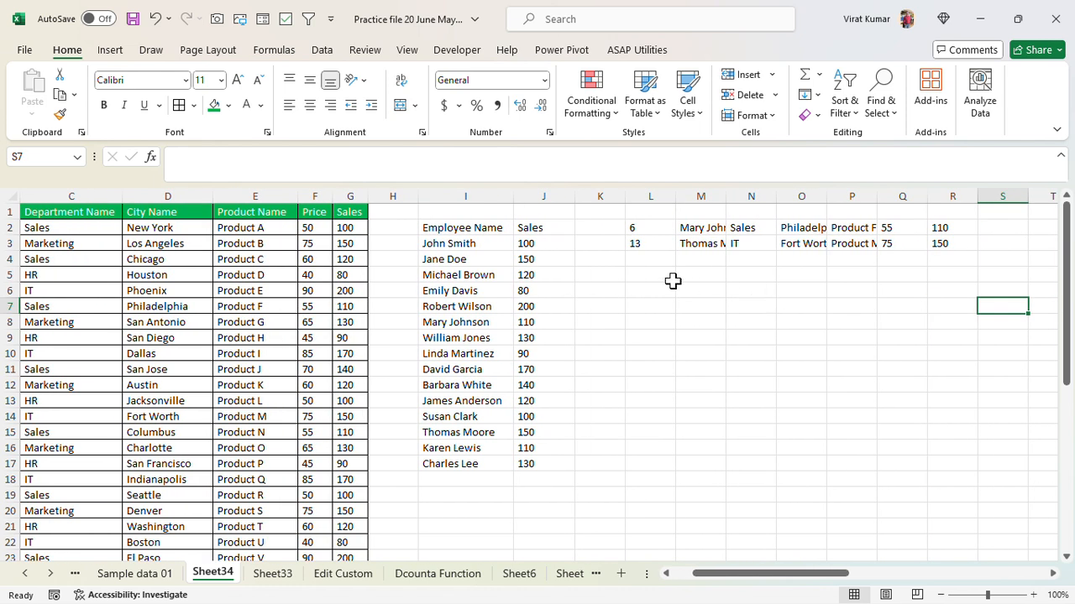
Start a CHOOSEROWS formula in cell L5 with the source range A1:G16 as its array
click(663, 277)
text(=cho)
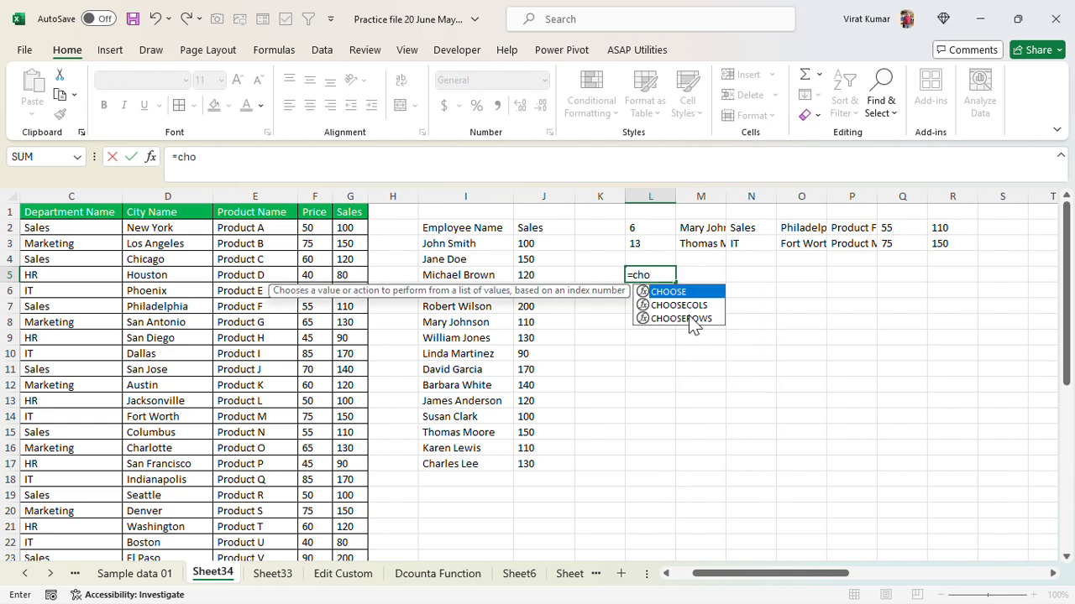
double_click(684, 318)
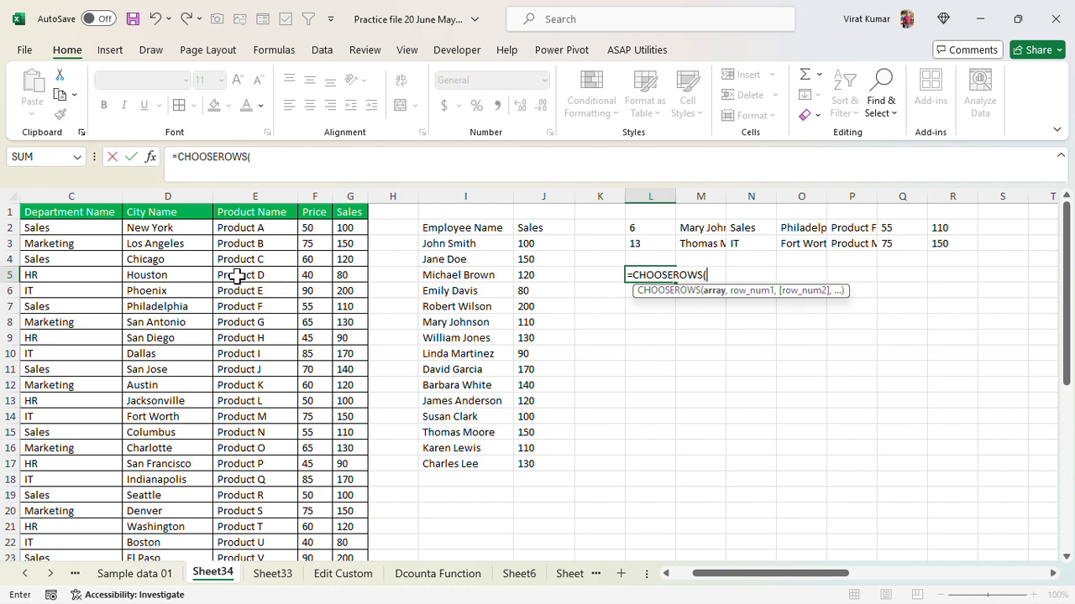
click(181, 275)
key(Left)
key(Left)
key(Left)
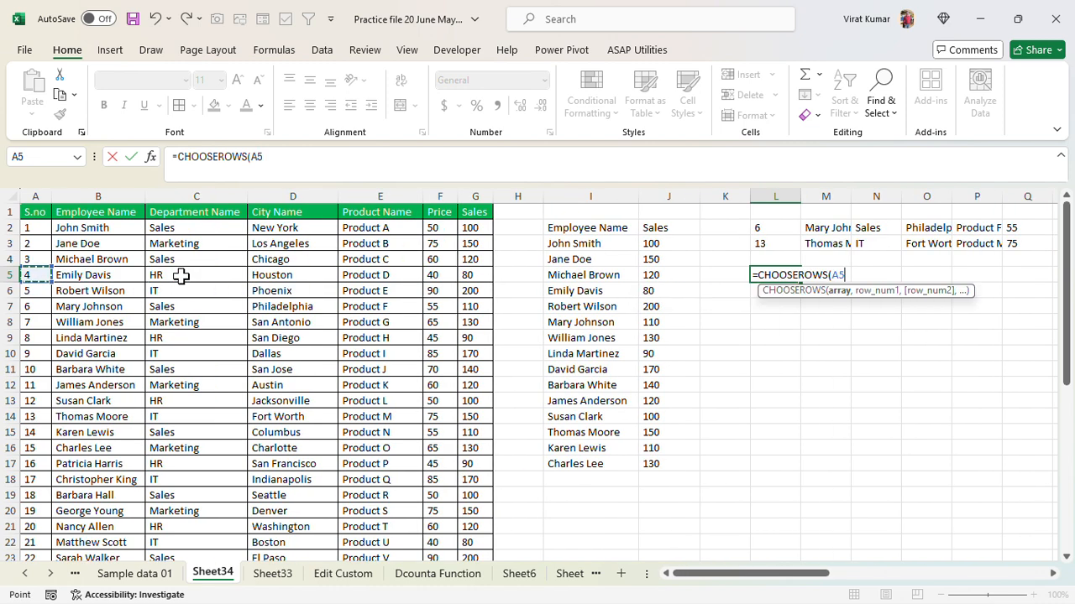
key(Up)
key(Up)
key(Up)
key(Up)
key(shift+Right)
key(shift+Right)
key(shift+Right)
key(shift+Right)
key(shift+Right)
key(shift+Right)
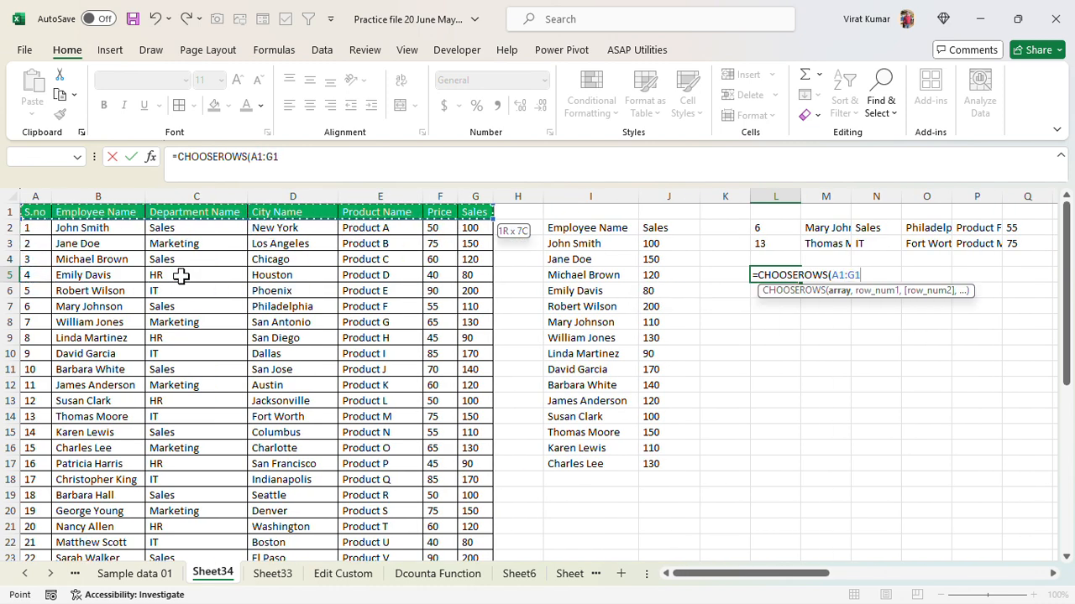
key(shift+Down)
key(shift+Down)
key(shift+Down)
key(shift+Down)
key(shift+Down)
key(shift+Down)
key(shift+Down)
key(shift+Down)
key(shift+Down)
key(shift+Down)
key(shift+Down)
key(shift+Down)
key(shift+Down)
key(shift+Down)
key(shift+Down)
key(shift+Down)
key(shift+Down)
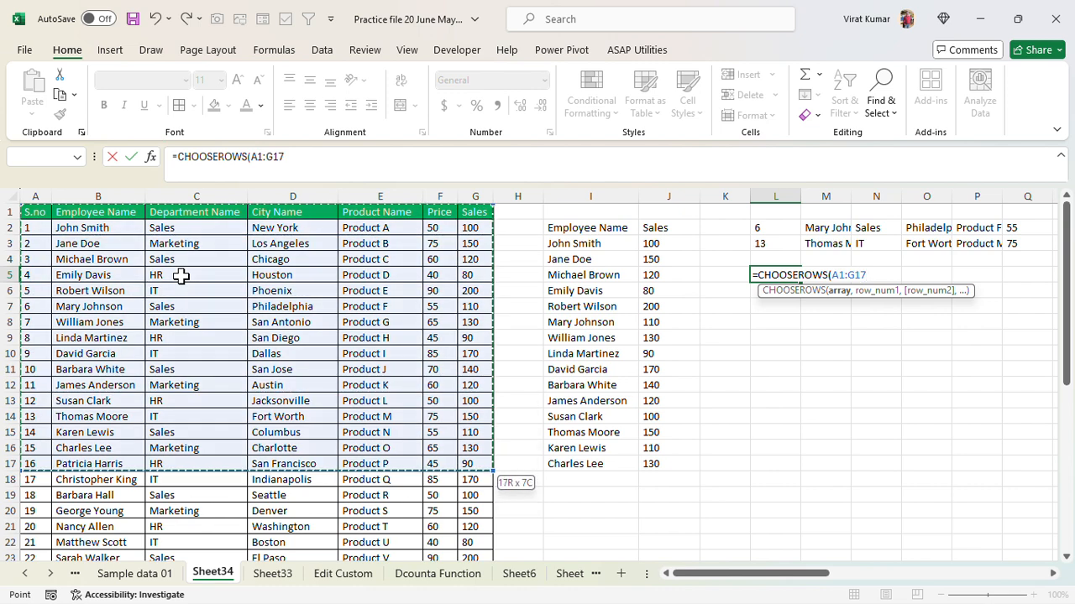
key(shift+Up)
key(shift+Up)
key(shift+Up)
key(shift+Down)
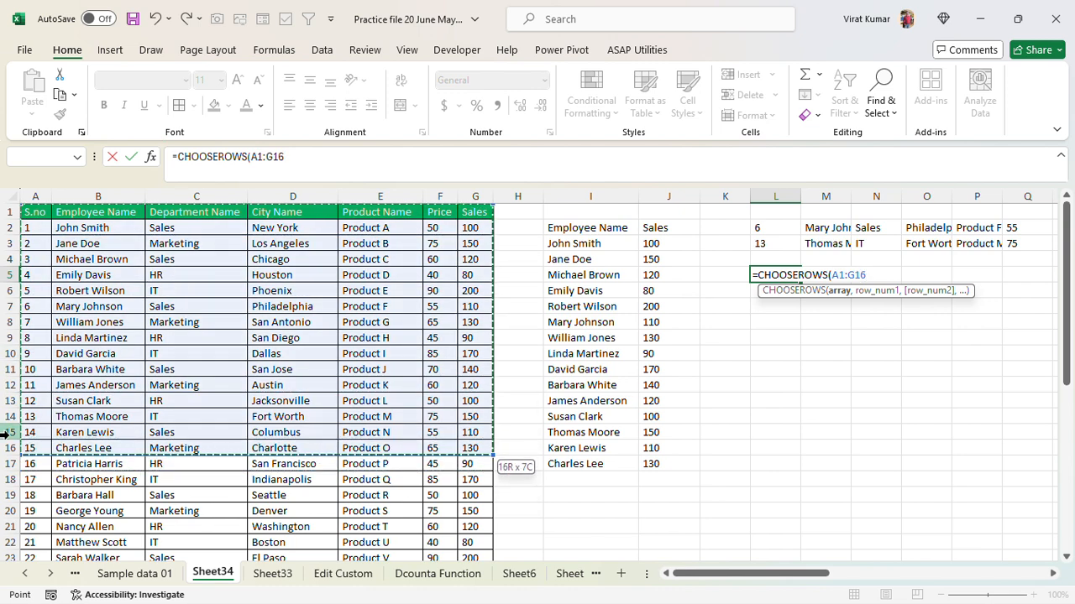
Complete the CHOOSEROWS formula in L5 with row numbers 3, 9, 12 and -1
text(,)
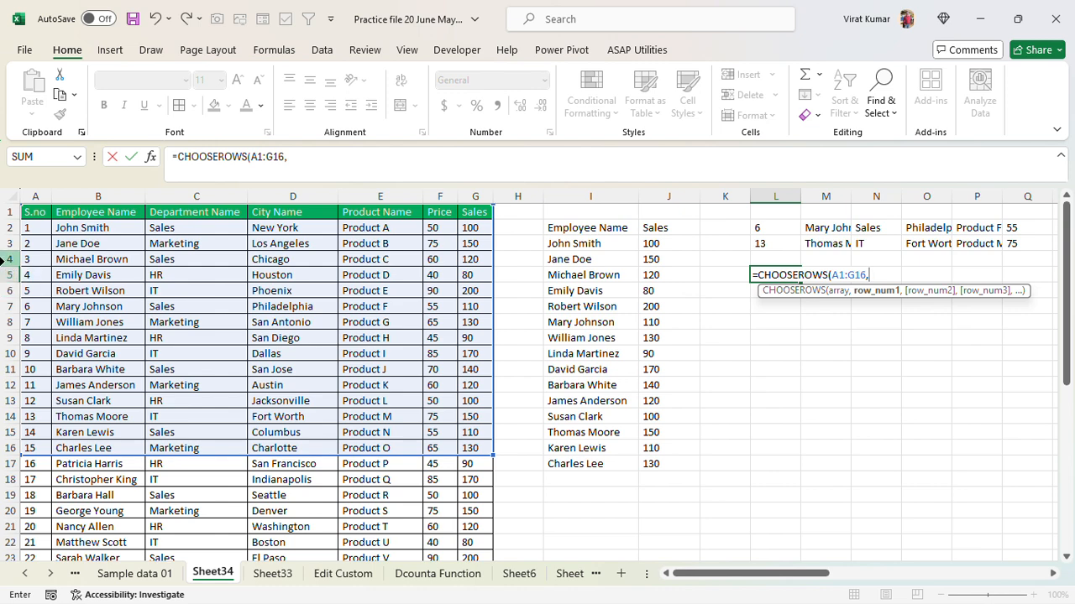
text(3,)
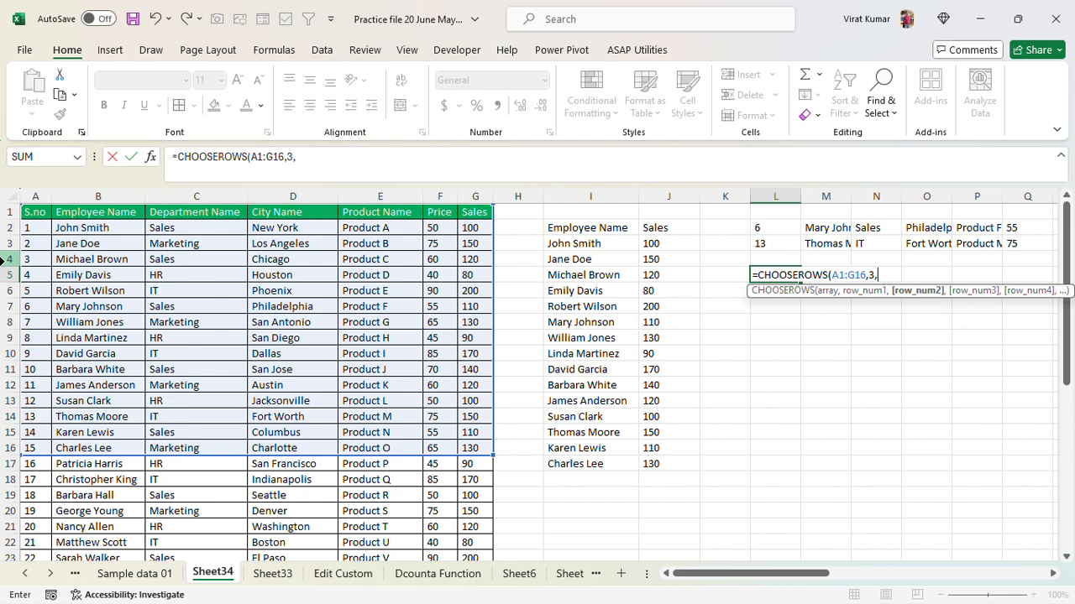
text(9,)
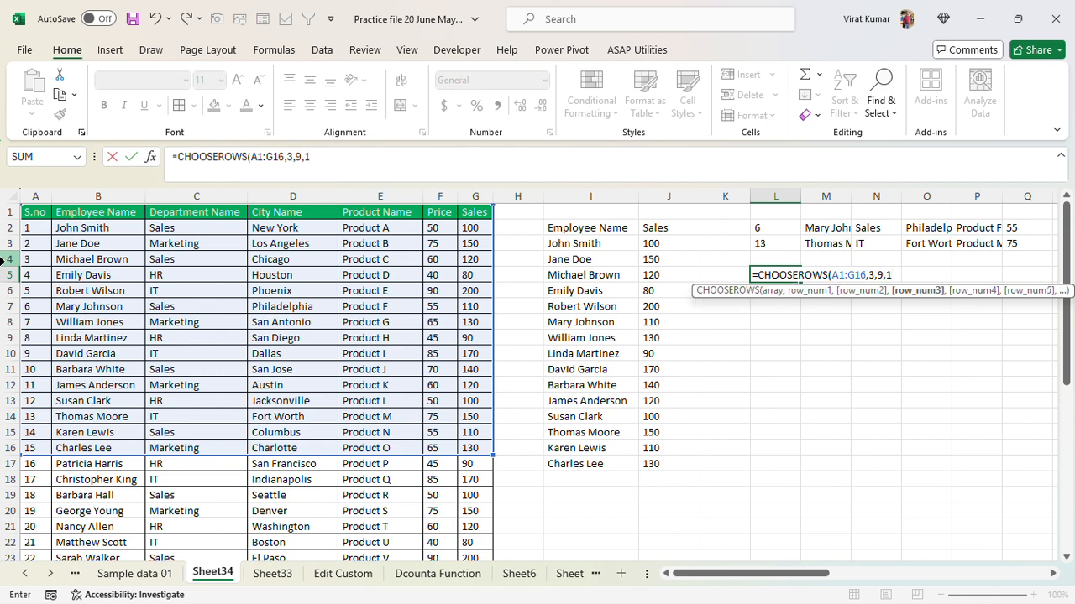
text(12,-1)
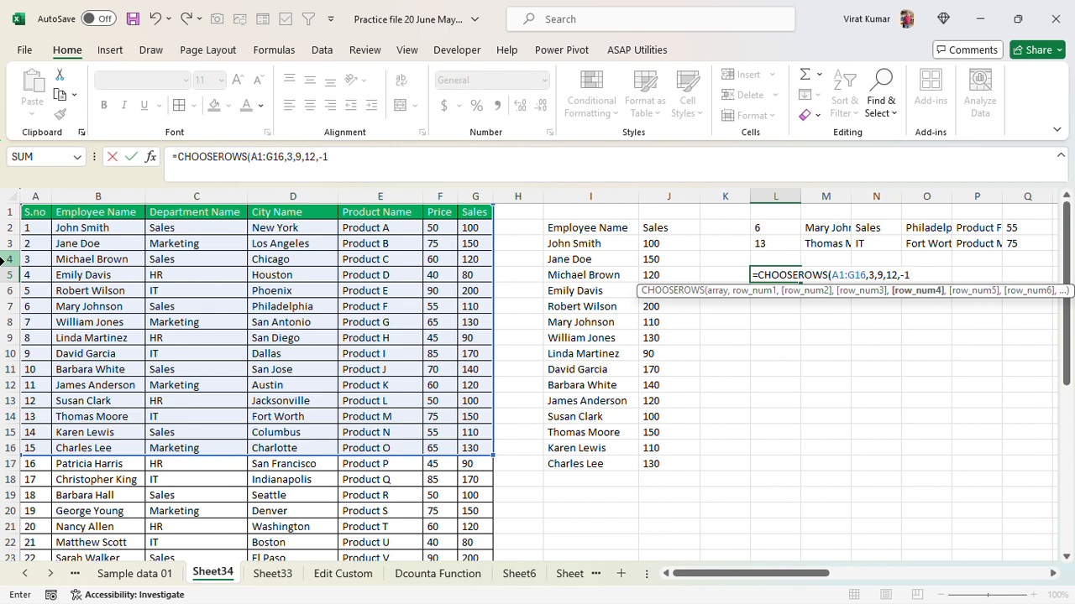
key(Return)
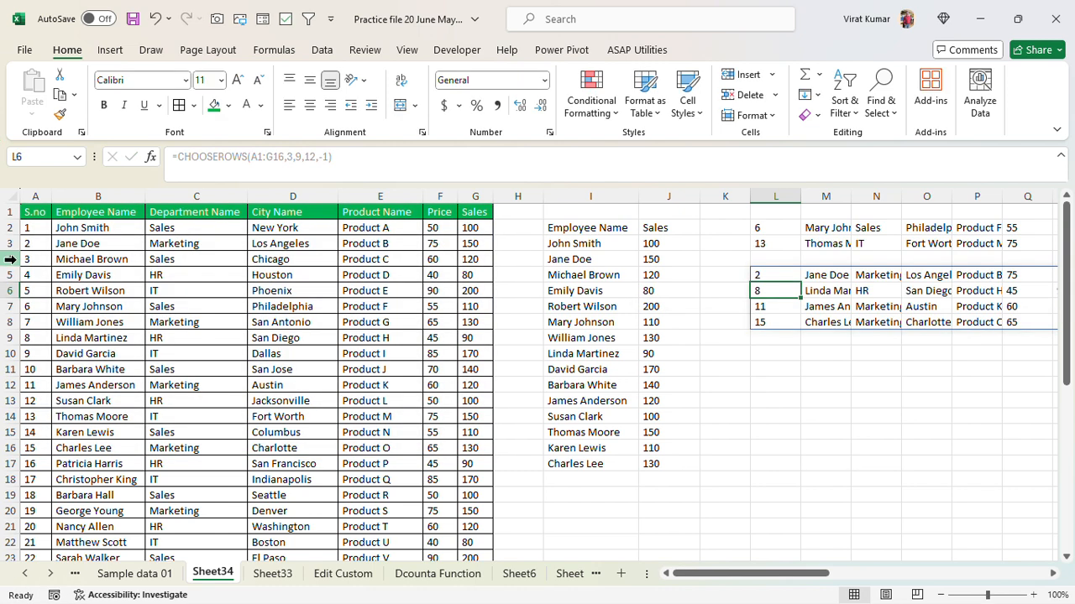
click(755, 275)
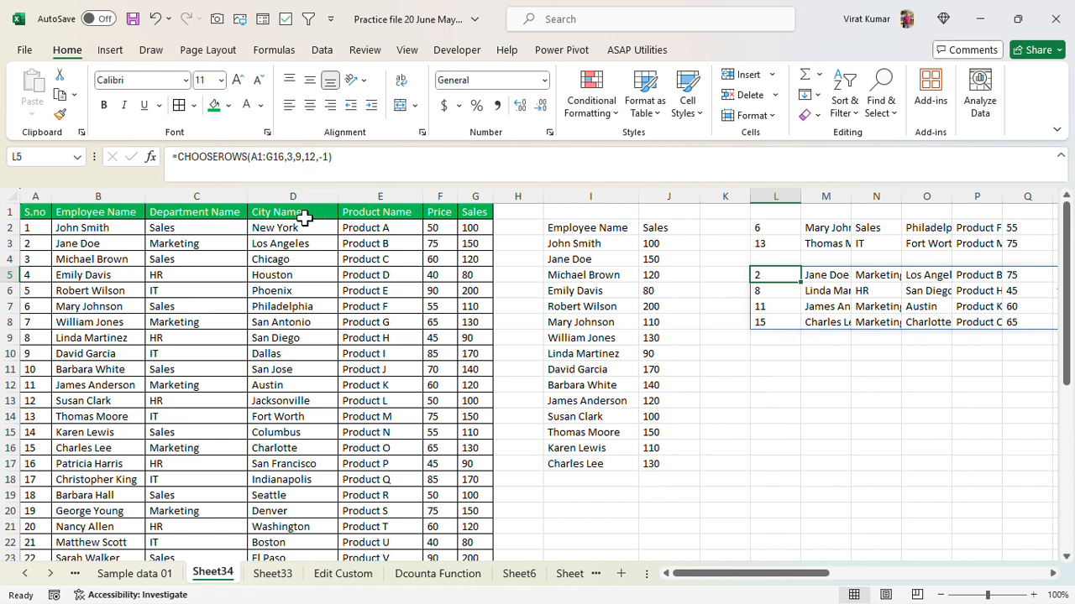
Examine the cells of source table row 16, the last row of the range, to compare them with the CHOOSEROWS result
click(66, 451)
key(Left)
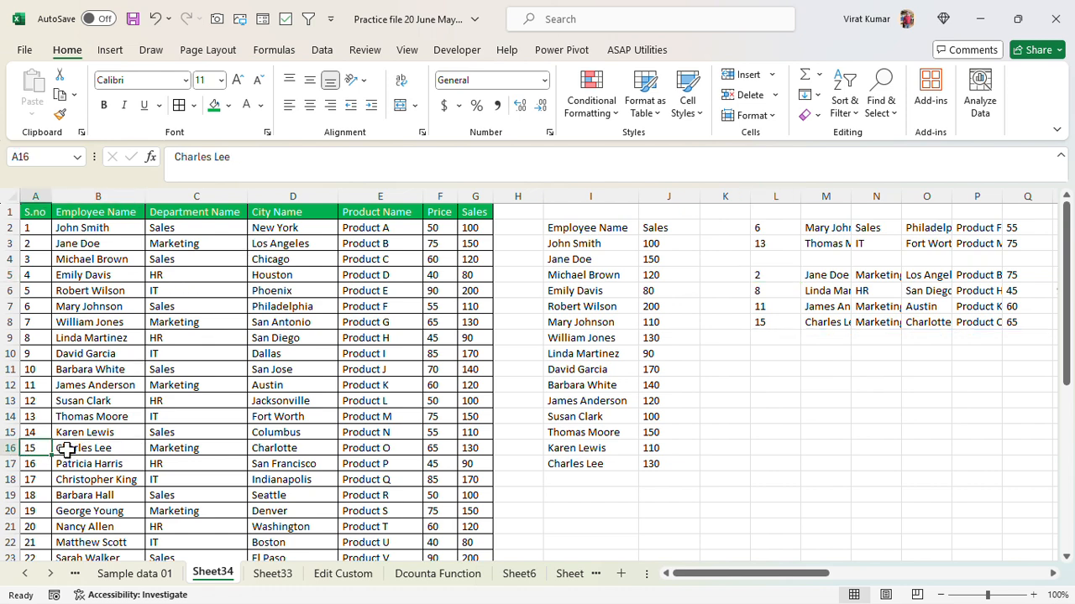
key(Right)
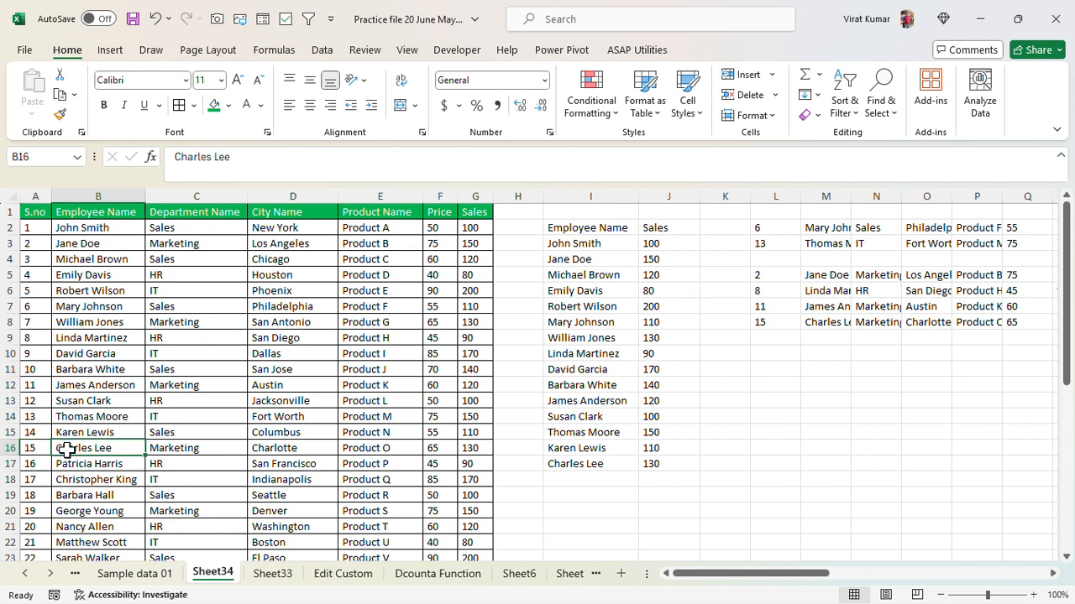
key(Right)
key(Left)
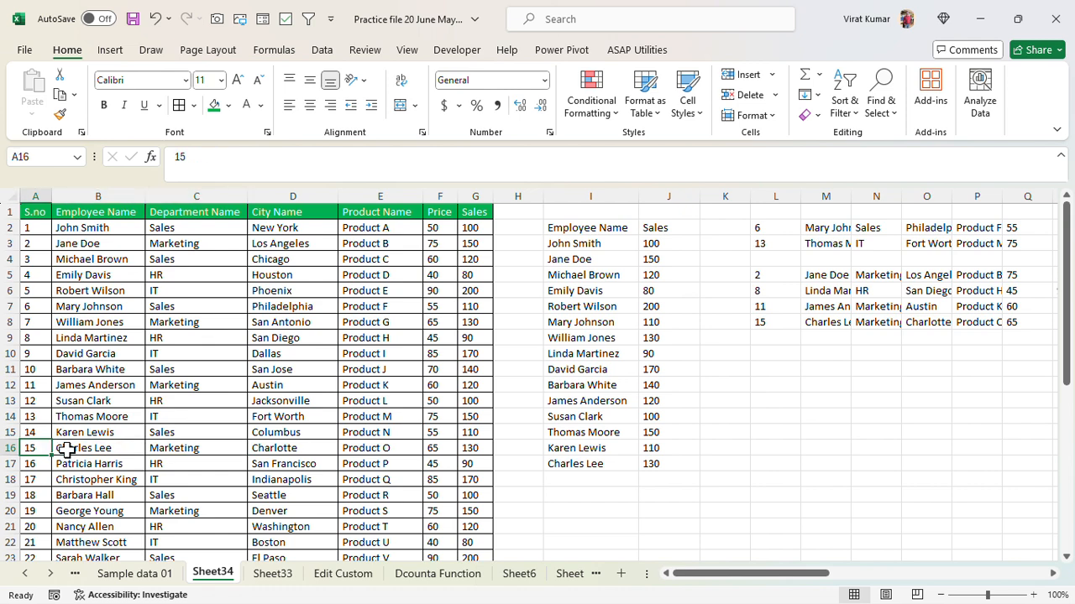
key(Right)
key(Right)
key(Right)
key(Right)
key(Right)
key(Left)
key(Left)
key(Left)
key(Left)
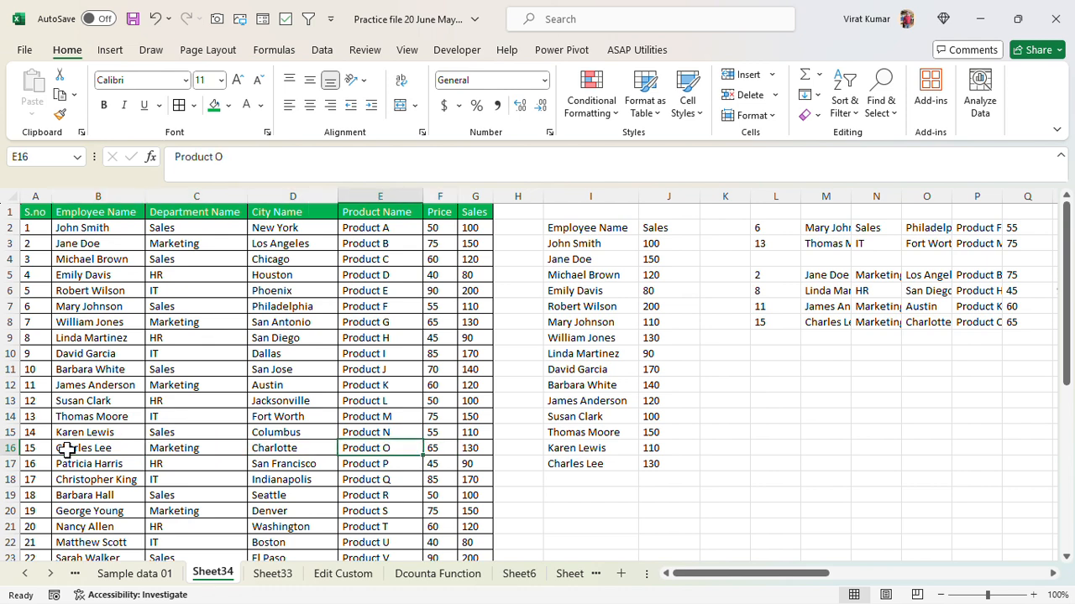
key(Left)
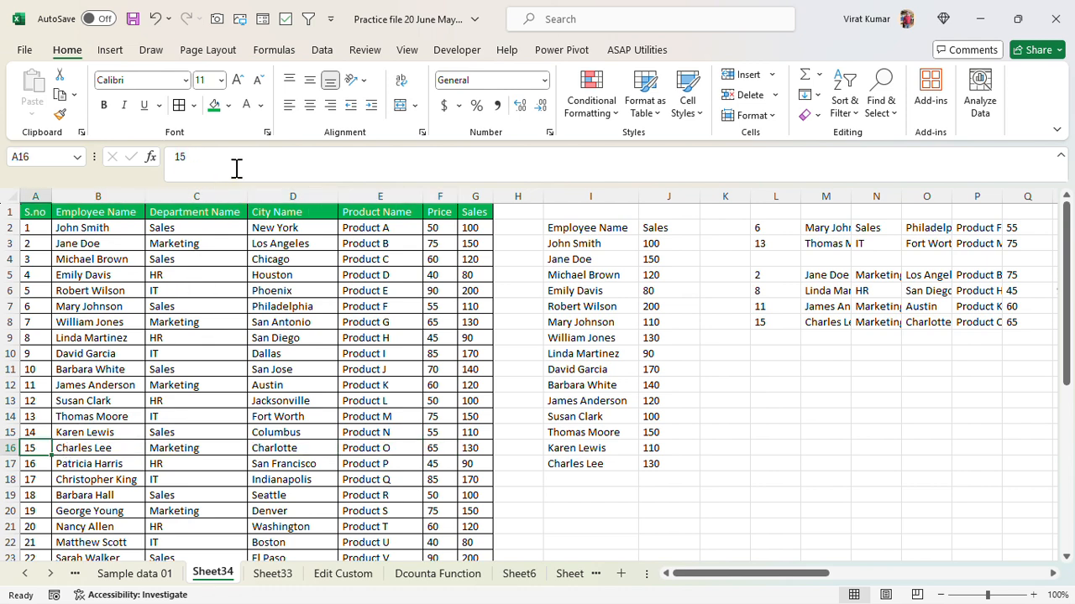
Change the last row number in the L5 CHOOSEROWS formula to -10 and check the returned row in row 8
click(787, 275)
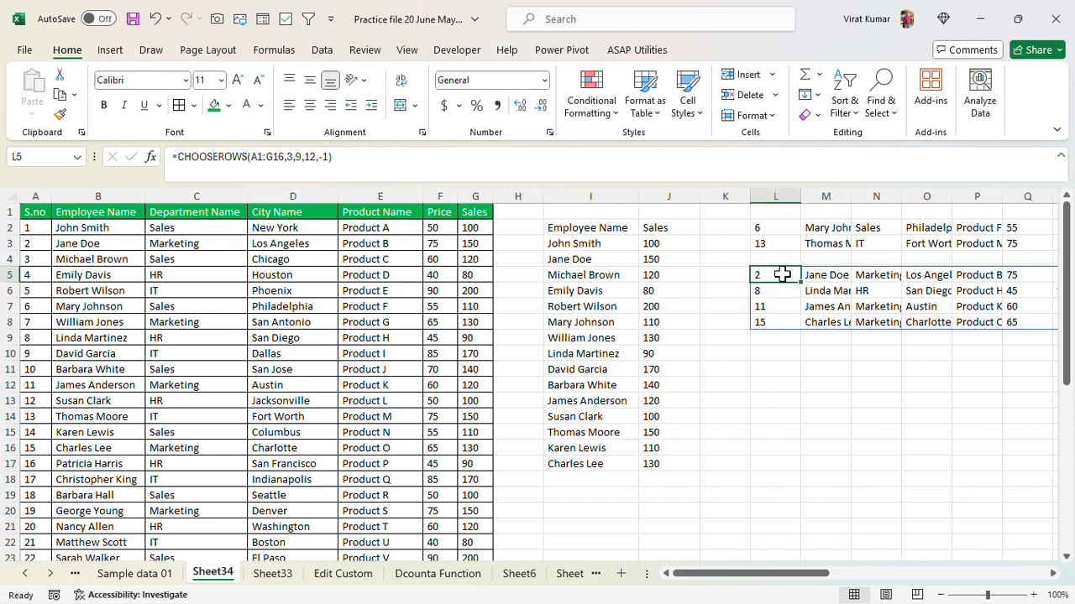
click(328, 158)
key(BackSpace)
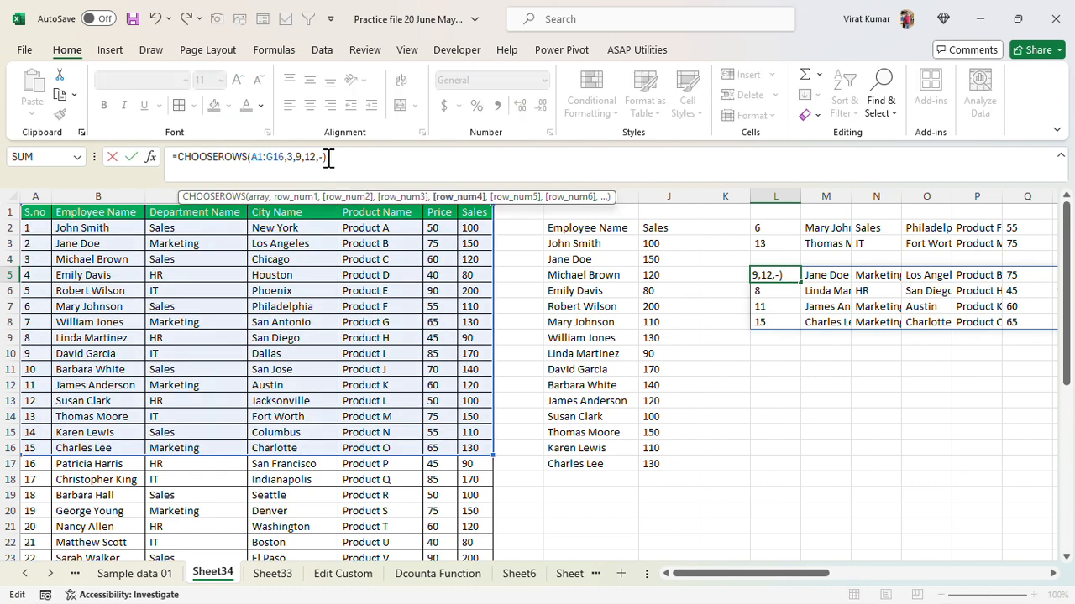
text(10)
key(Return)
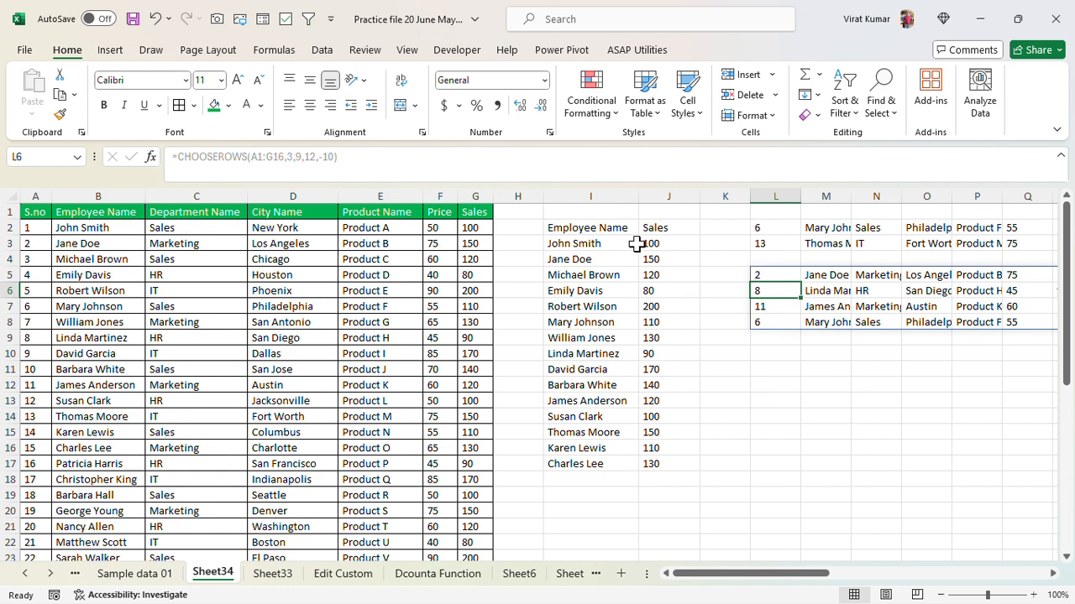
click(779, 321)
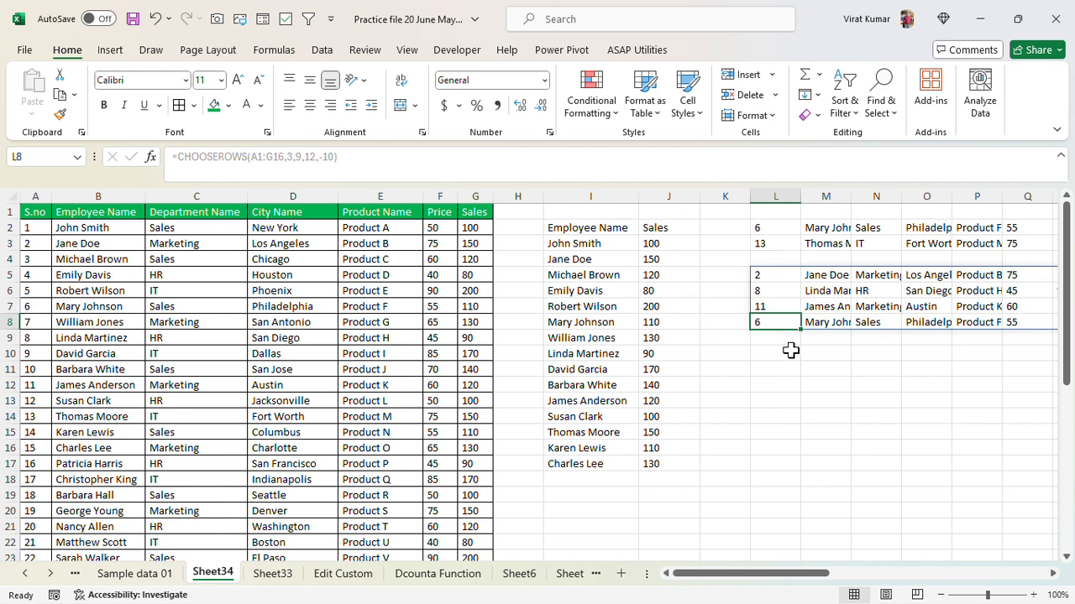
click(828, 324)
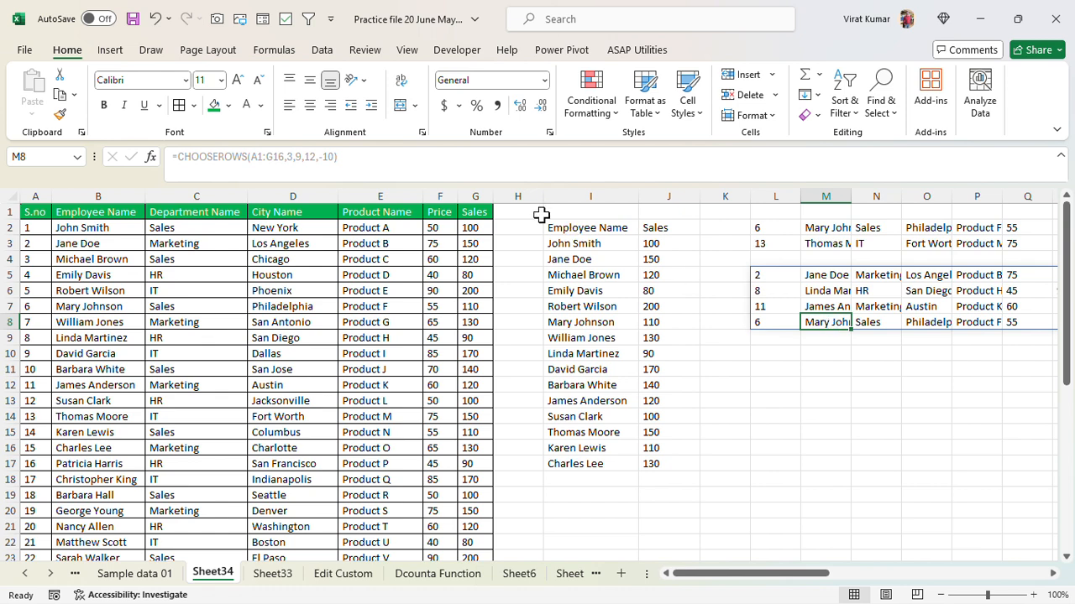
click(780, 275)
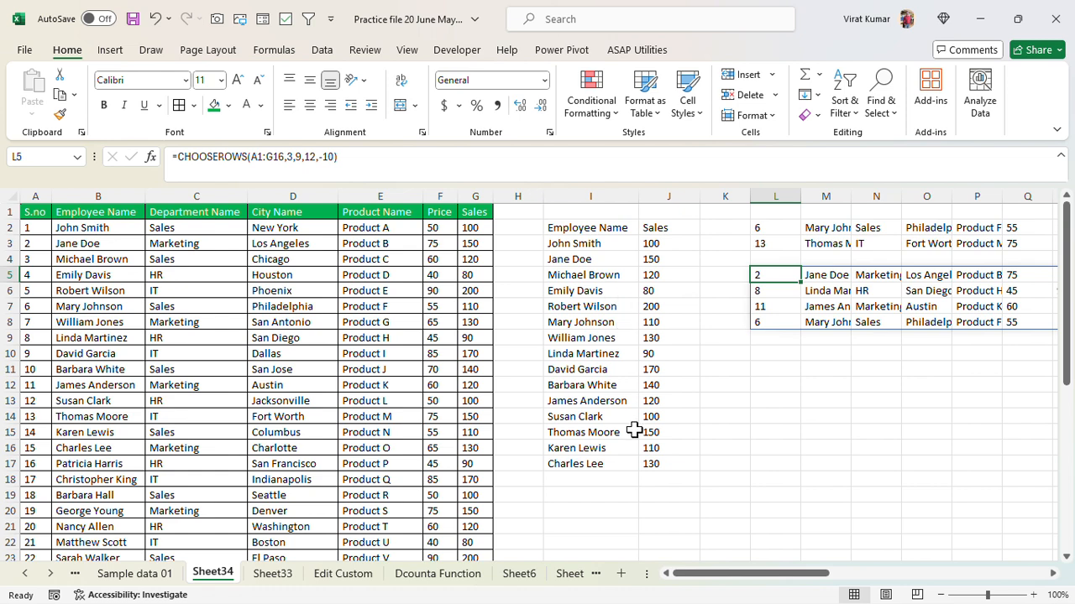
click(769, 359)
double_click(769, 359)
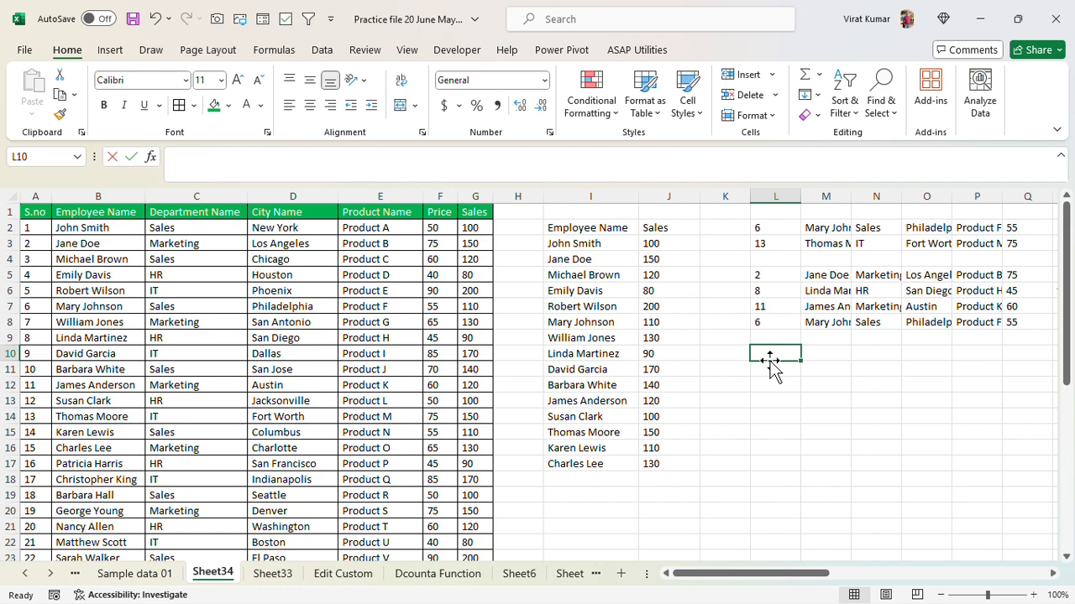
text(=)
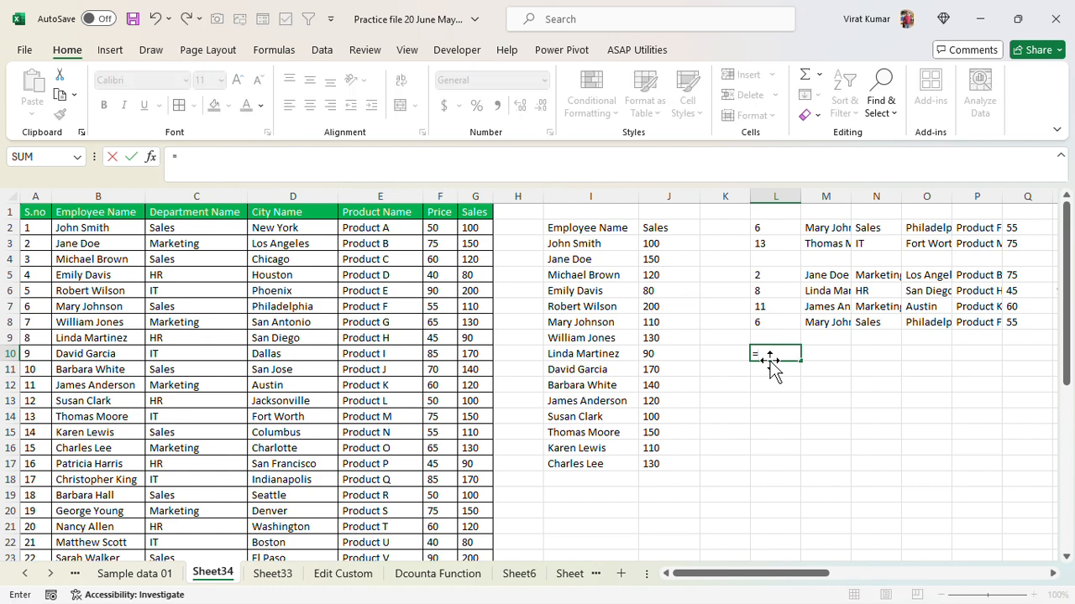
text(ch)
key(BackSpace)
key(BackSpace)
key(BackSpace)
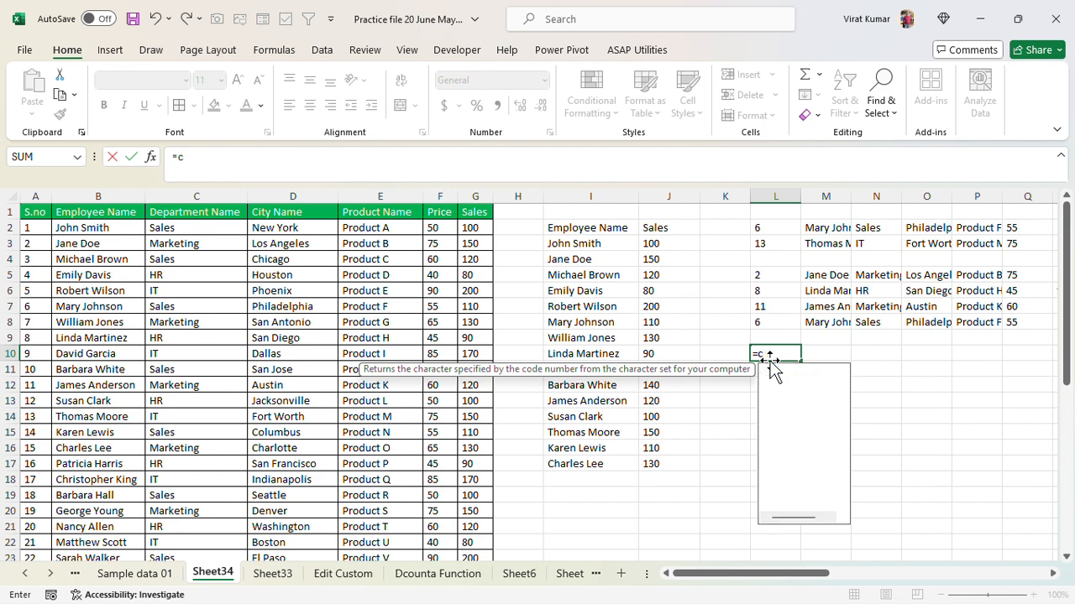
Insert two blank columns at column K, beside the CHOOSECOLS result
click(569, 225)
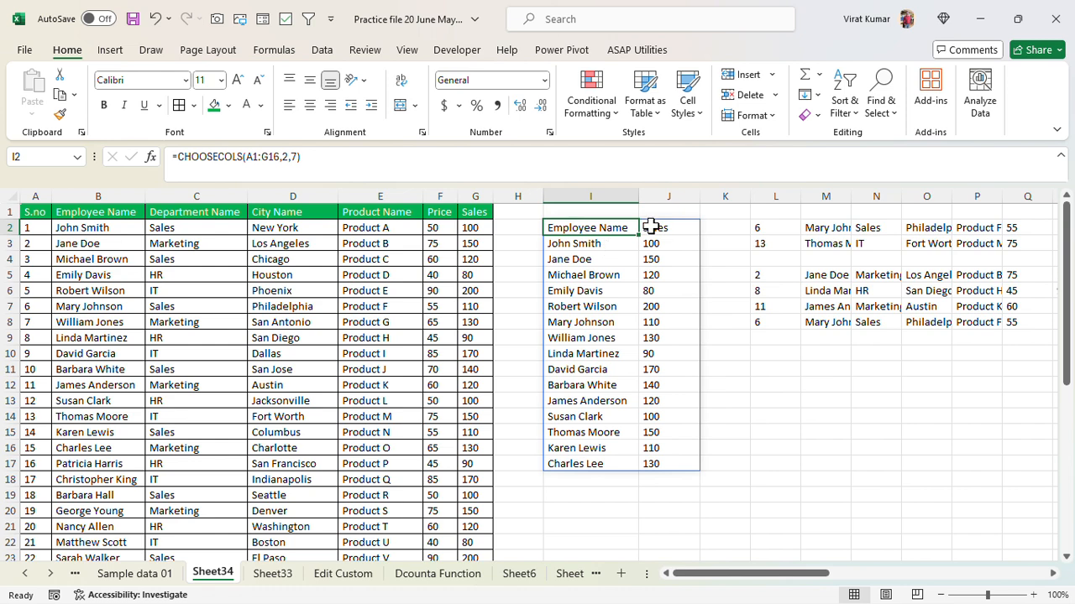
click(727, 195)
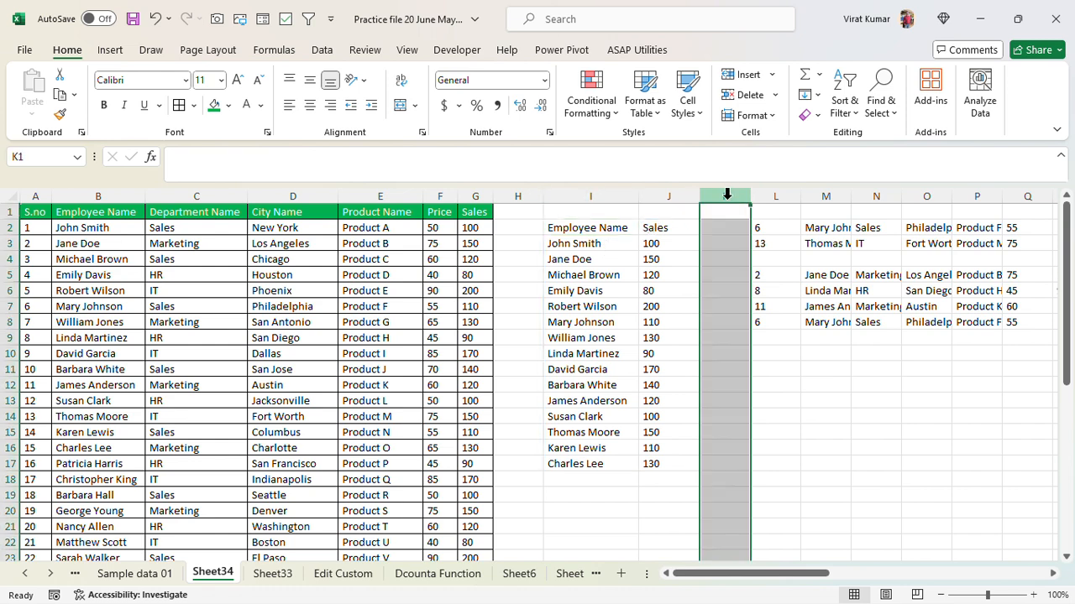
key(ctrl+shift+plus)
key(ctrl+shift+plus)
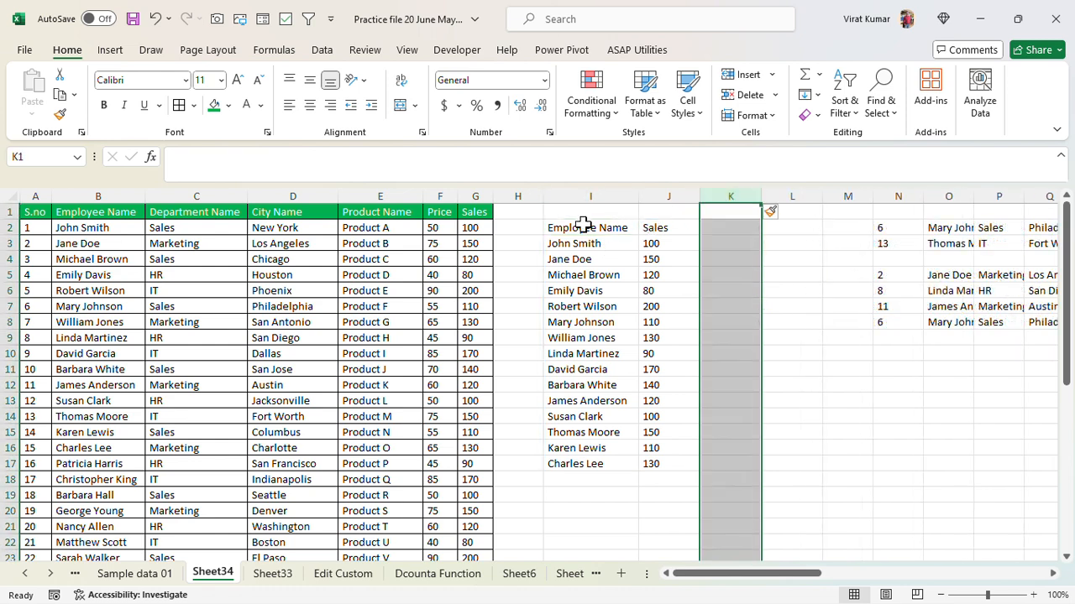
Add 2 as a third column number to the CHOOSECOLS formula in I2 and widen column K to fit the names
click(584, 225)
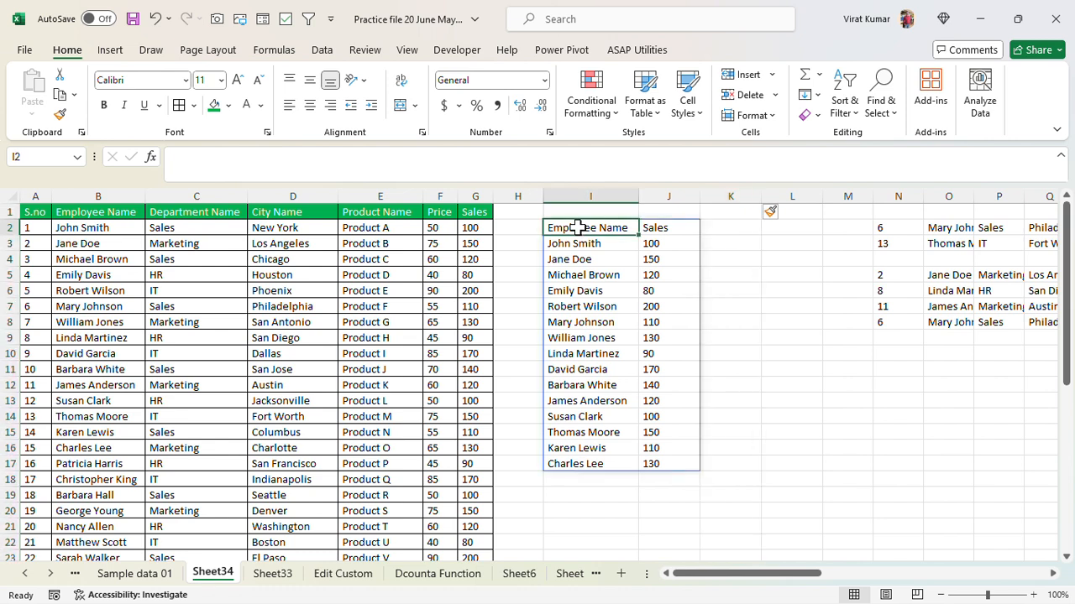
click(295, 164)
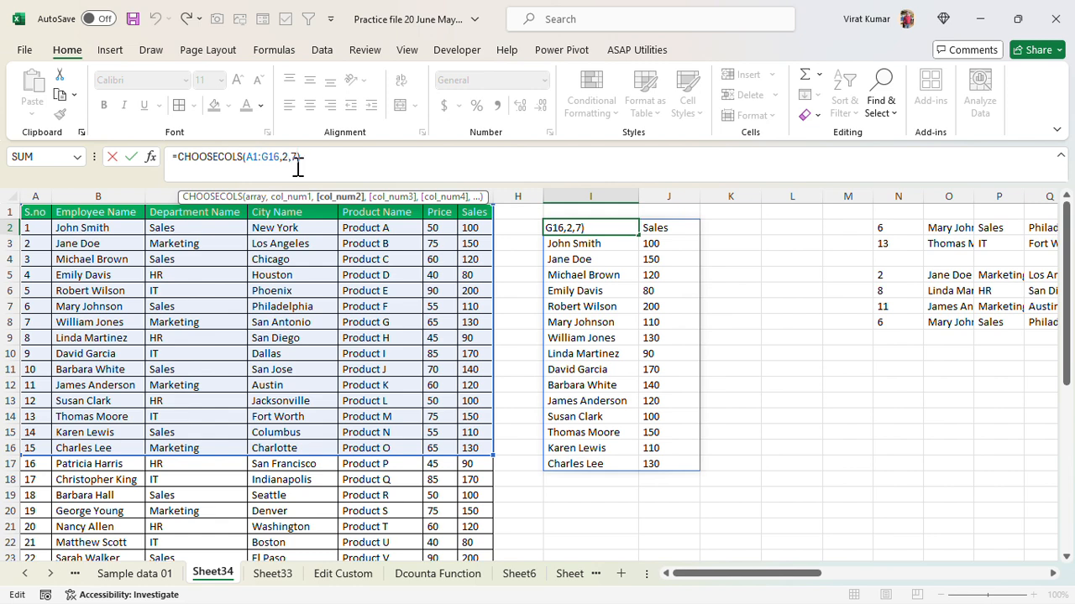
text(,)
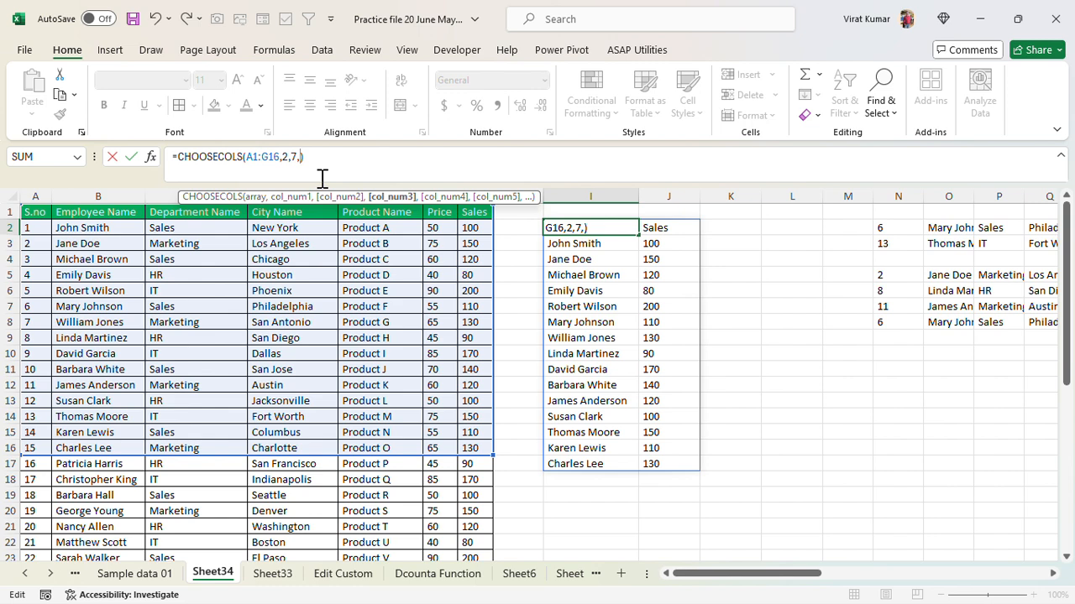
text(2)
key(Return)
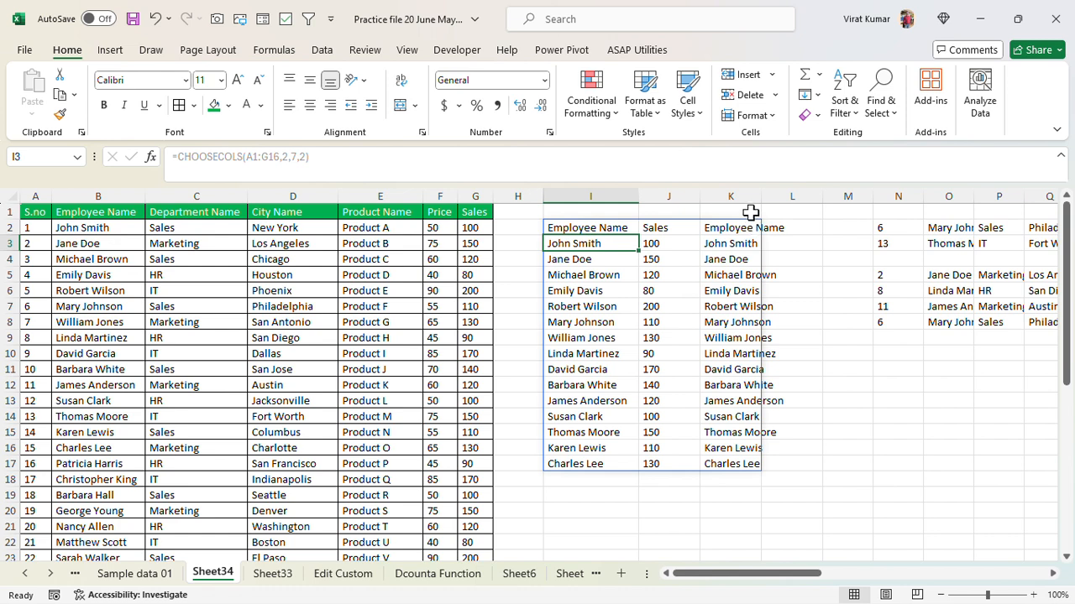
drag(757, 197, 793, 198)
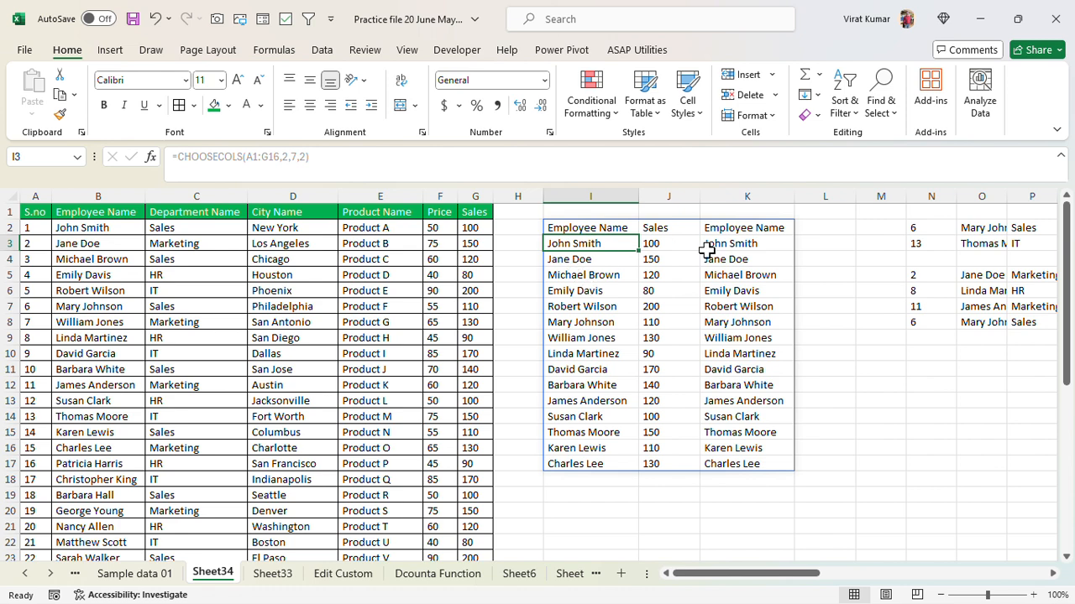